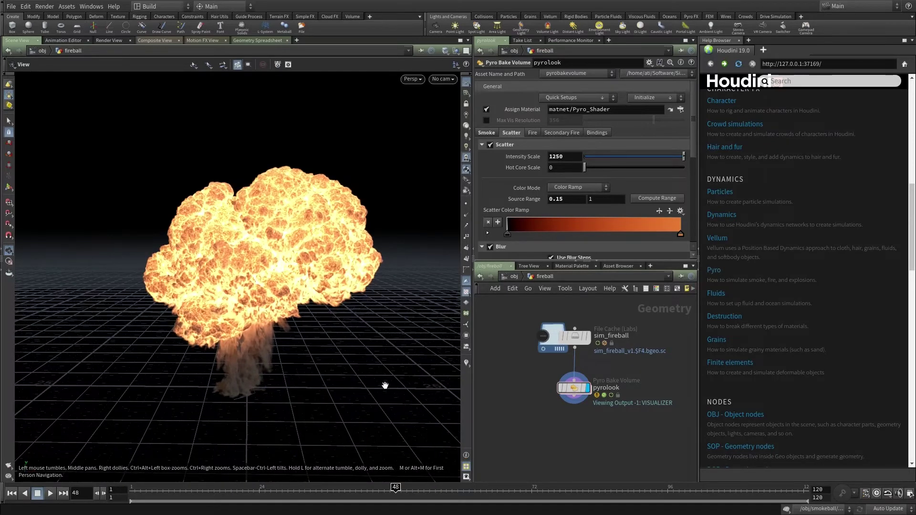
# Step: Show the colour correction controls for the viewport displaying the fireball
pyautogui.moveTo(333, 282); pyautogui.dragTo(355, 298, button='middle')
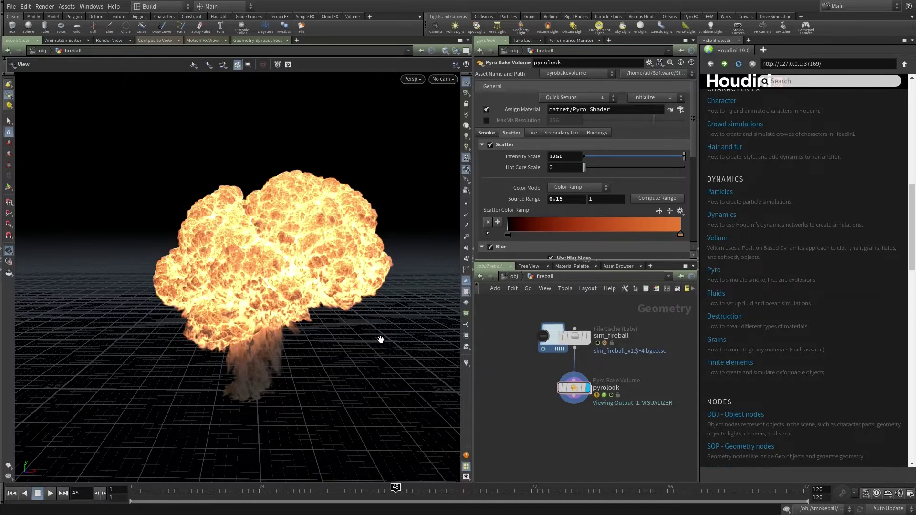
pyautogui.moveTo(376, 295); pyautogui.dragTo(381, 339)
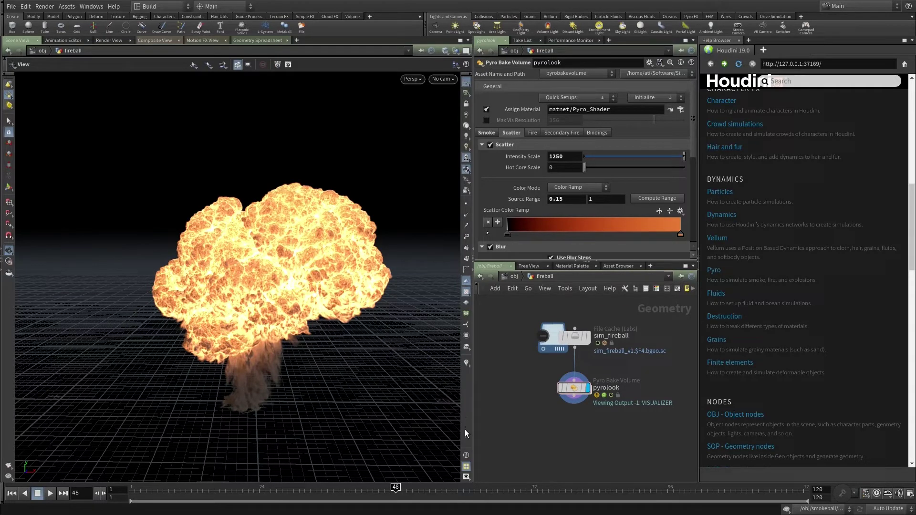
pyautogui.click(465, 477)
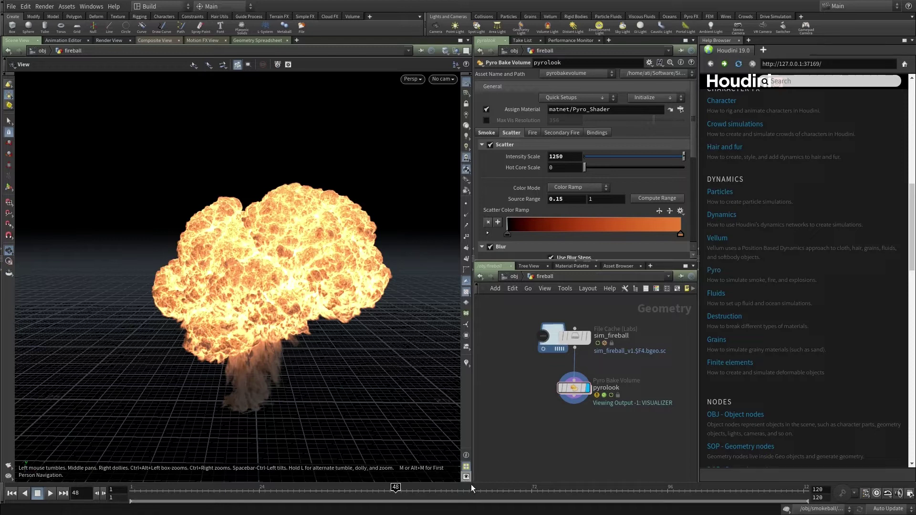
pyautogui.click(476, 483)
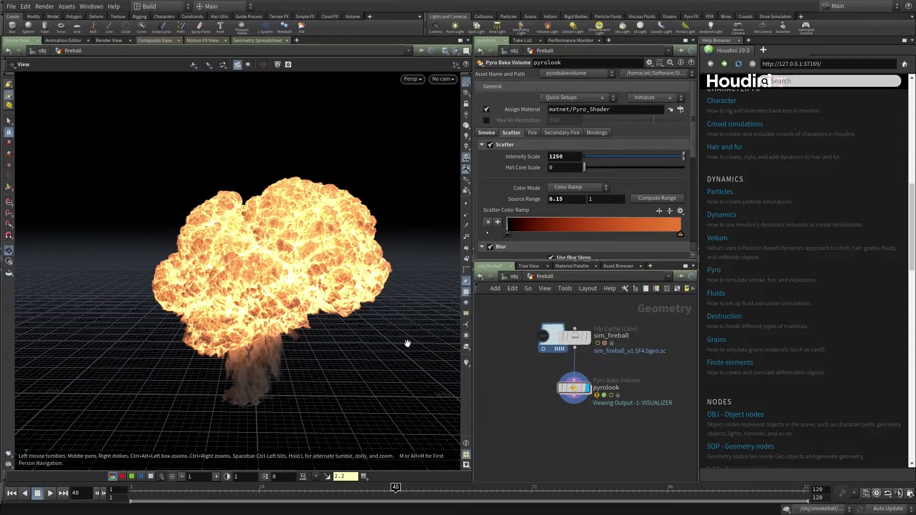
# Step: Inspect the fireball from several angles under the viewport's gamma correction of 2.2
pyautogui.moveTo(389, 337); pyautogui.dragTo(367, 328, button='middle')
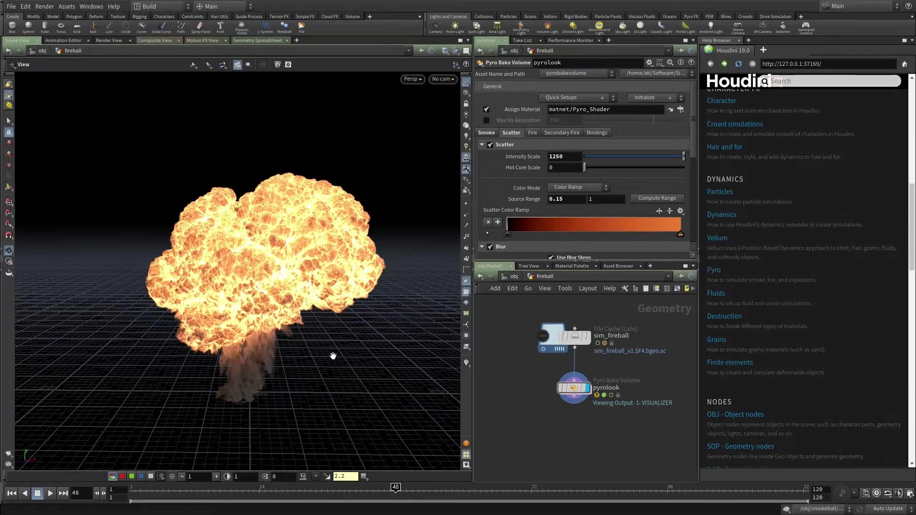
pyautogui.doubleClick(352, 476)
pyautogui.click(351, 476)
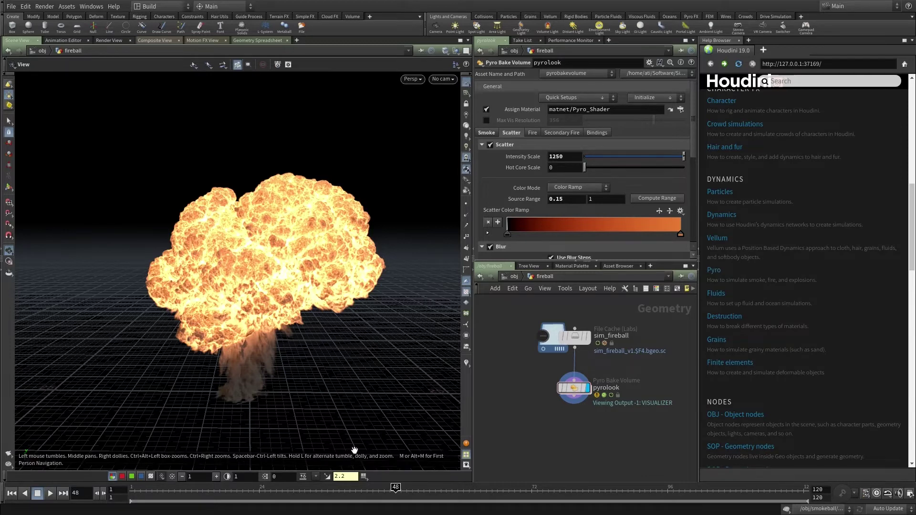
pyautogui.moveTo(356, 351); pyautogui.dragTo(321, 302)
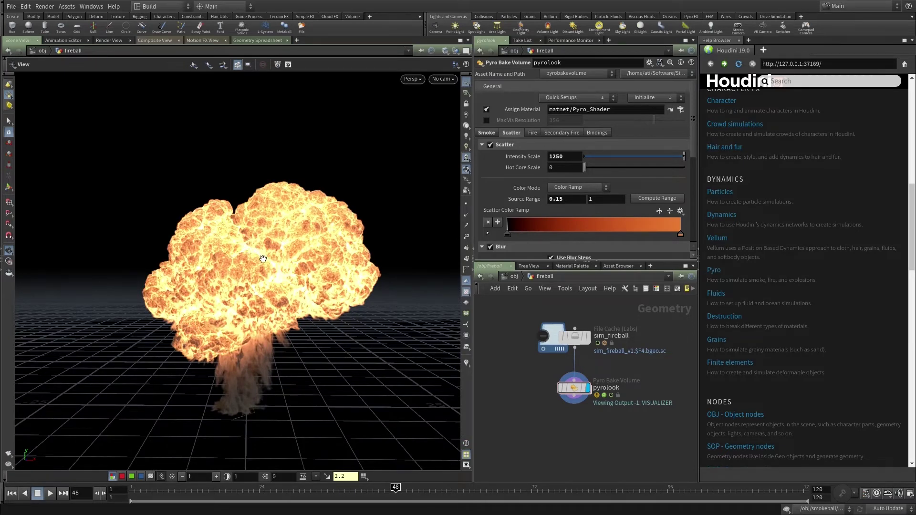
pyautogui.moveTo(297, 292)
pyautogui.mouseDown()
pyautogui.moveTo(290, 296)
pyautogui.moveTo(298, 283)
pyautogui.moveTo(299, 291)
pyautogui.mouseUp()
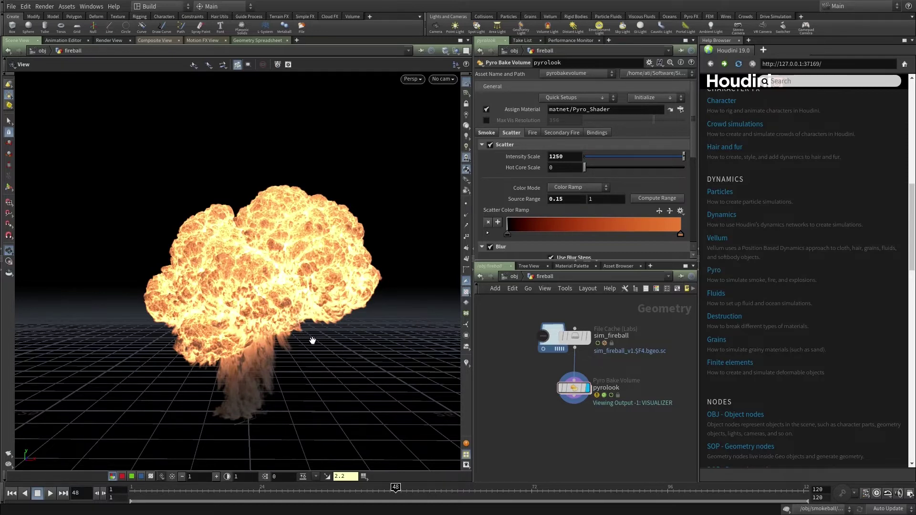
pyautogui.moveTo(309, 333)
pyautogui.mouseDown()
pyautogui.moveTo(307, 321)
pyautogui.moveTo(313, 337)
pyautogui.mouseUp()
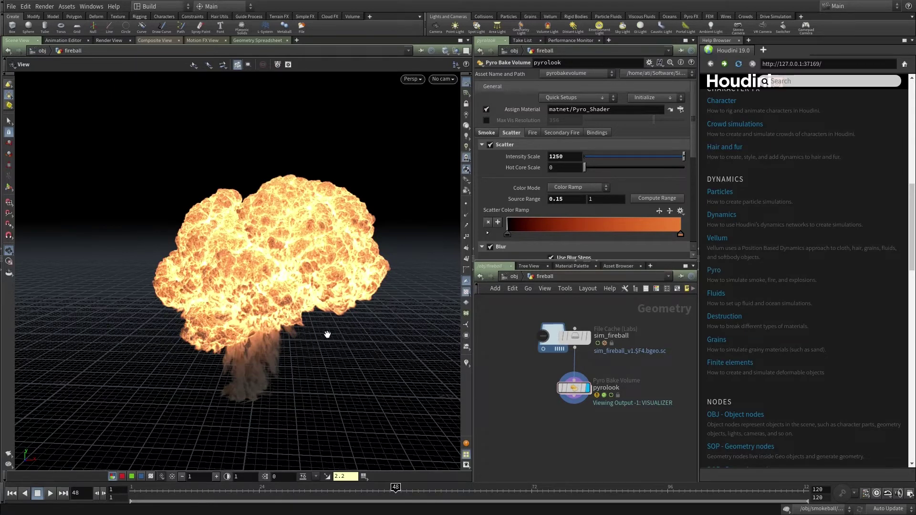
pyautogui.moveTo(329, 341); pyautogui.dragTo(332, 335)
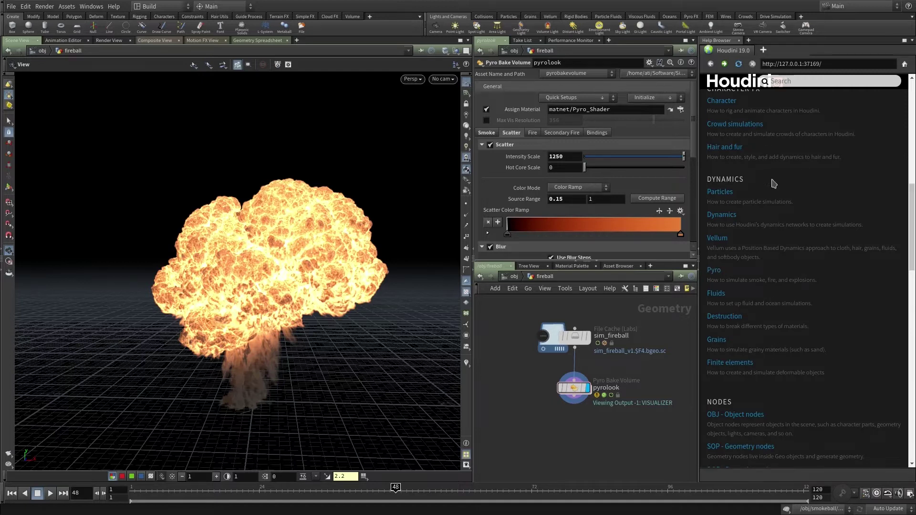
# Step: Open the Shading and rendering page of the Pyro documentation in the help browser
pyautogui.moveTo(908, 238); pyautogui.dragTo(891, 224)
pyautogui.scroll(-1, 894, 227)
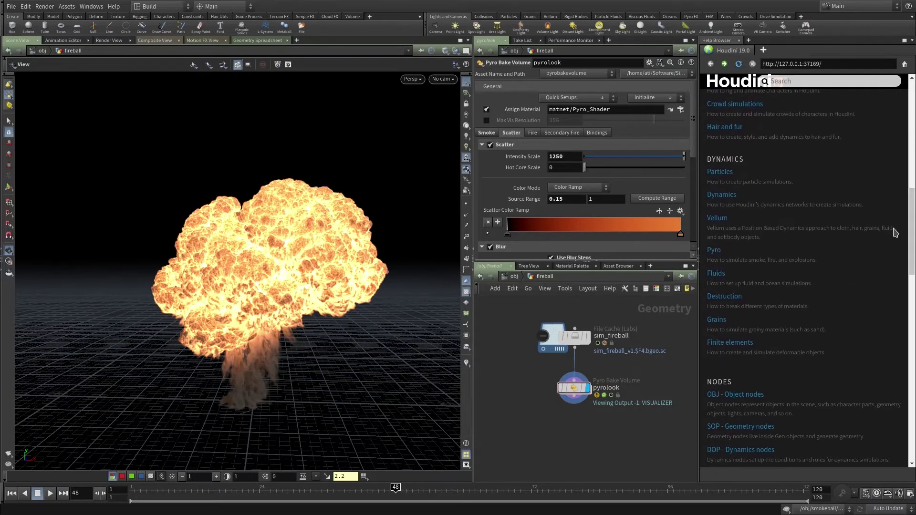
pyautogui.click(718, 252)
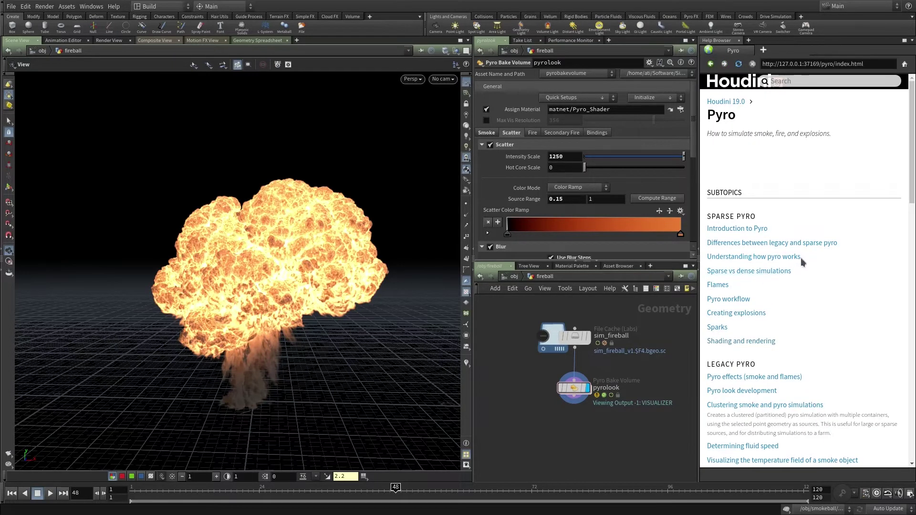
pyautogui.click(744, 340)
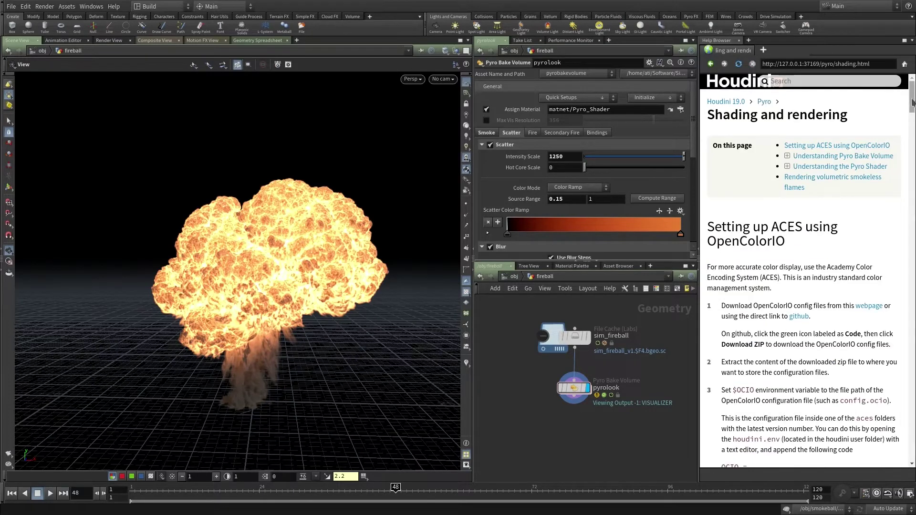
# Step: Read the instructions for setting up ACES using OpenColorIO, including the OCIO path line and the viewport comparison images
pyautogui.scroll(-2, 787, 215)
pyautogui.moveTo(708, 186)
pyautogui.mouseDown()
pyautogui.moveTo(809, 214)
pyautogui.moveTo(708, 186)
pyautogui.mouseUp()
pyautogui.click(813, 215)
pyautogui.click(815, 226)
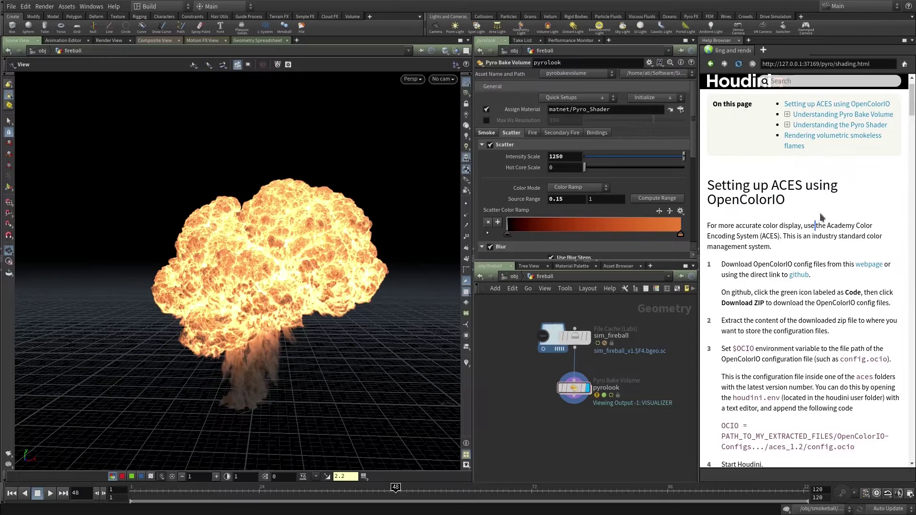
pyautogui.scroll(-3, 912, 106)
pyautogui.scroll(-3, 901, 120)
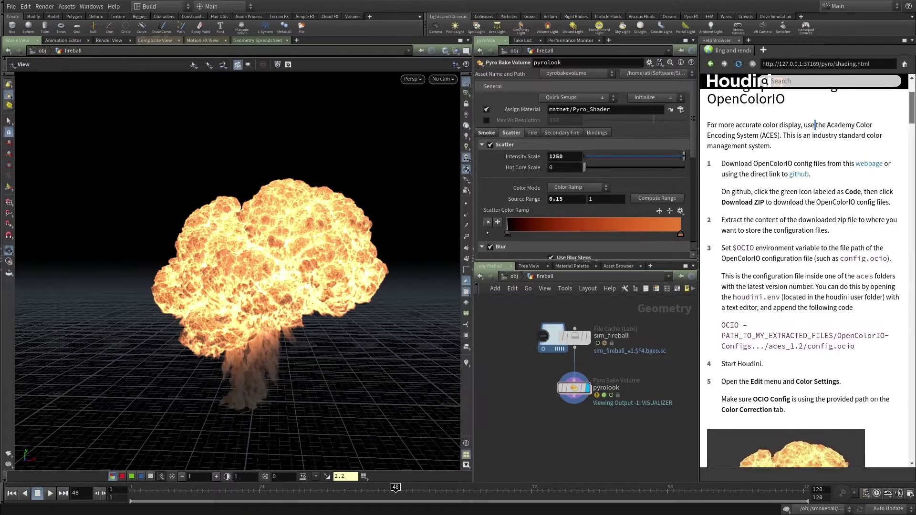
pyautogui.scroll(2, 901, 120)
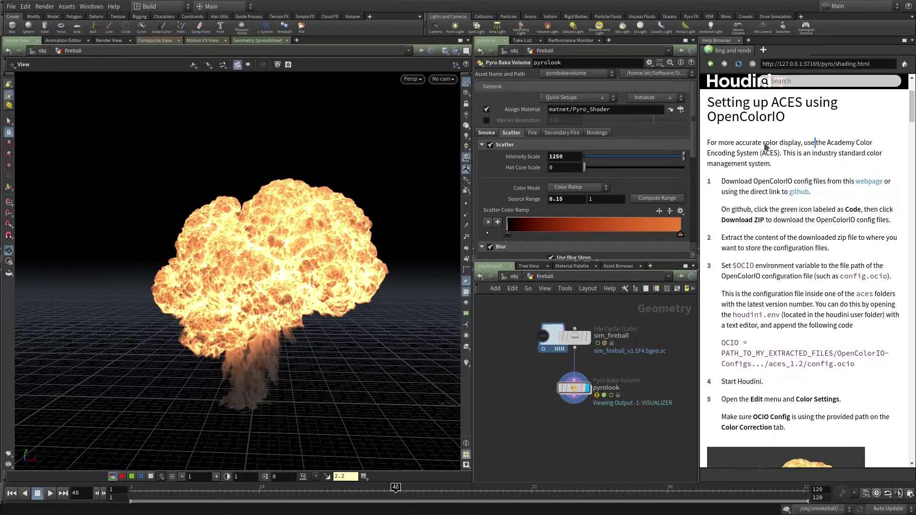
pyautogui.moveTo(911, 110); pyautogui.dragTo(913, 133)
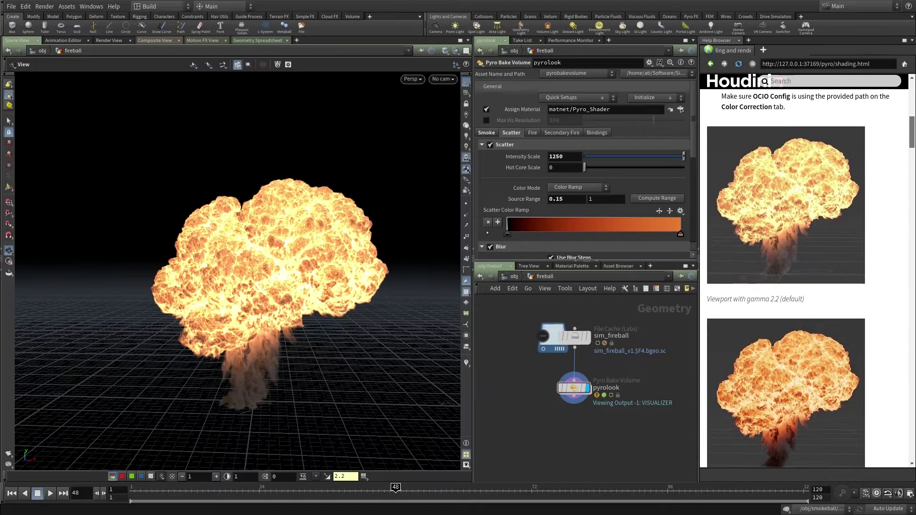
pyautogui.scroll(5, 871, 141)
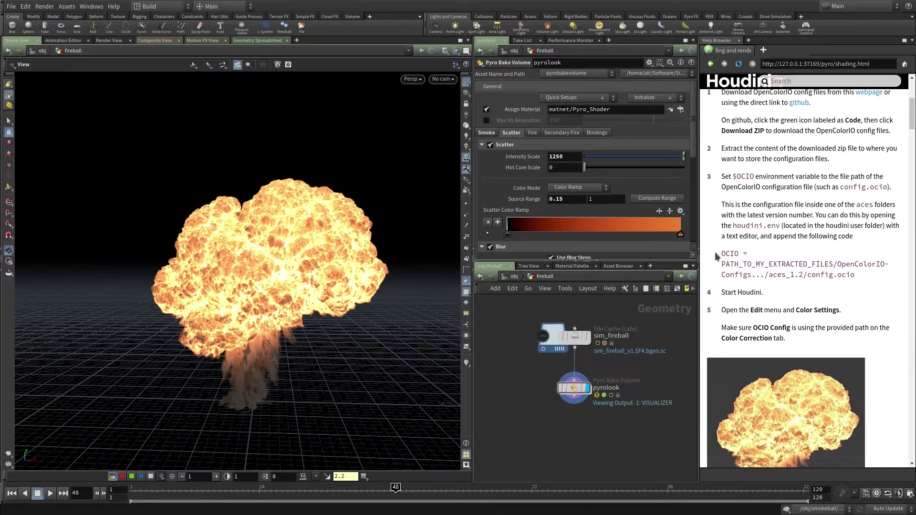
pyautogui.moveTo(716, 253); pyautogui.dragTo(836, 275)
pyautogui.click(858, 281)
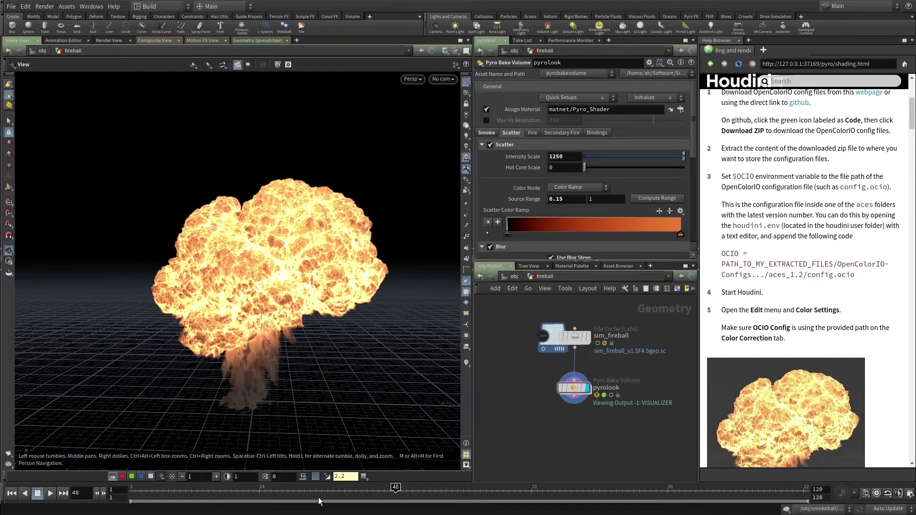
# Step: Switch the viewport's colour correction to OpenColorIO with the ACES display and sRGB view
pyautogui.click(315, 476)
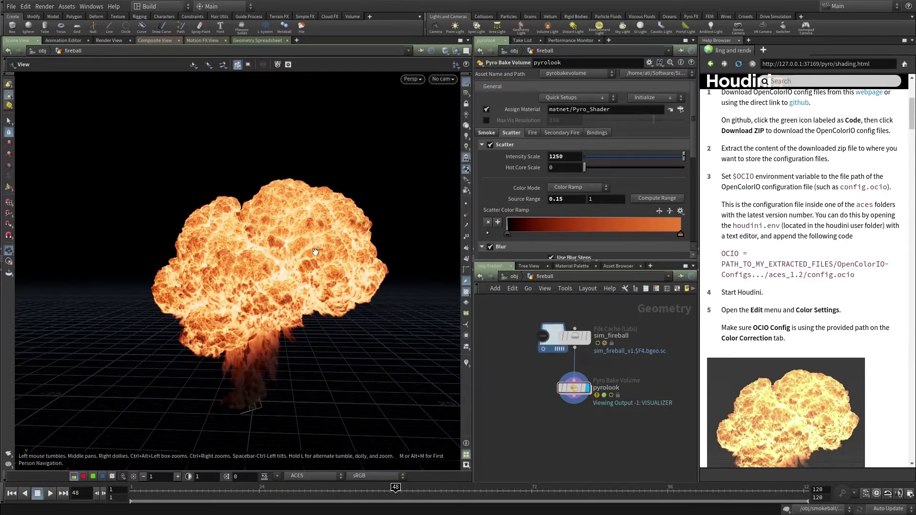
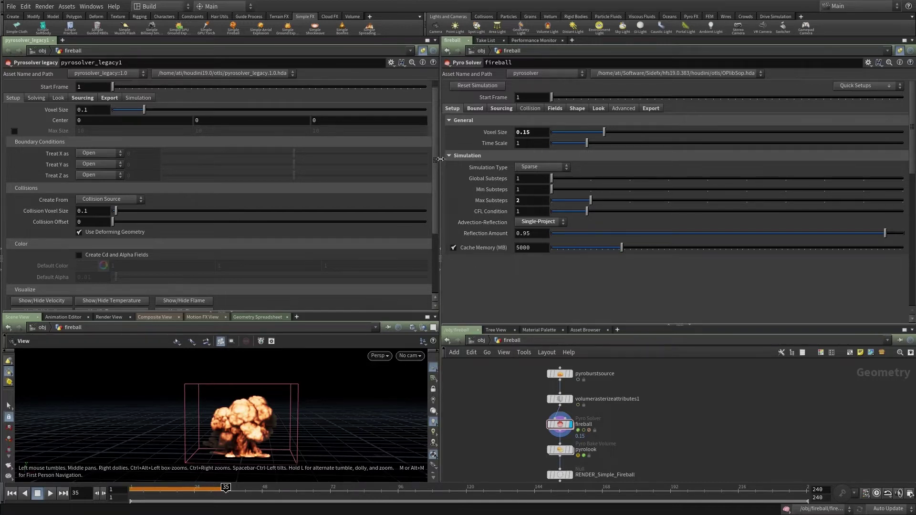
# Step: Compare the legacy Pyro solver's simulation, flame, shape and advanced solving parameters with the fireball solver's setup parameters
pyautogui.click(32, 98)
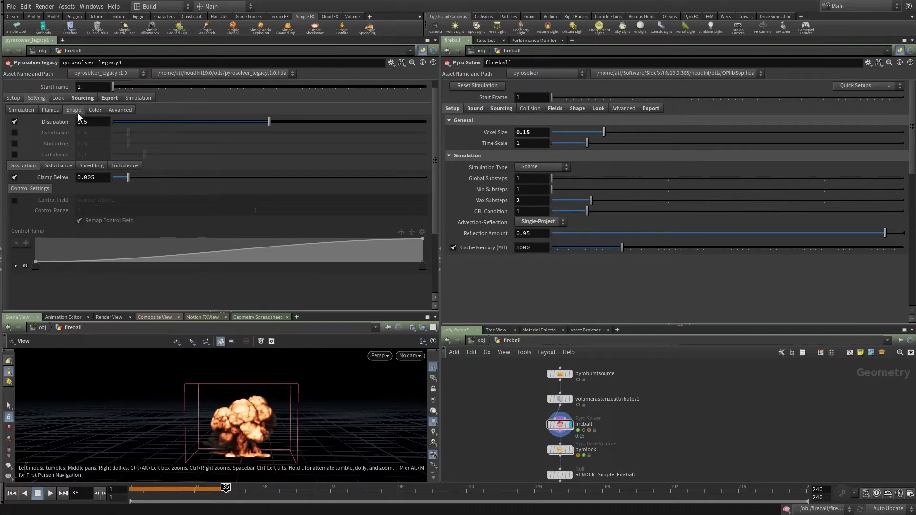
pyautogui.click(45, 110)
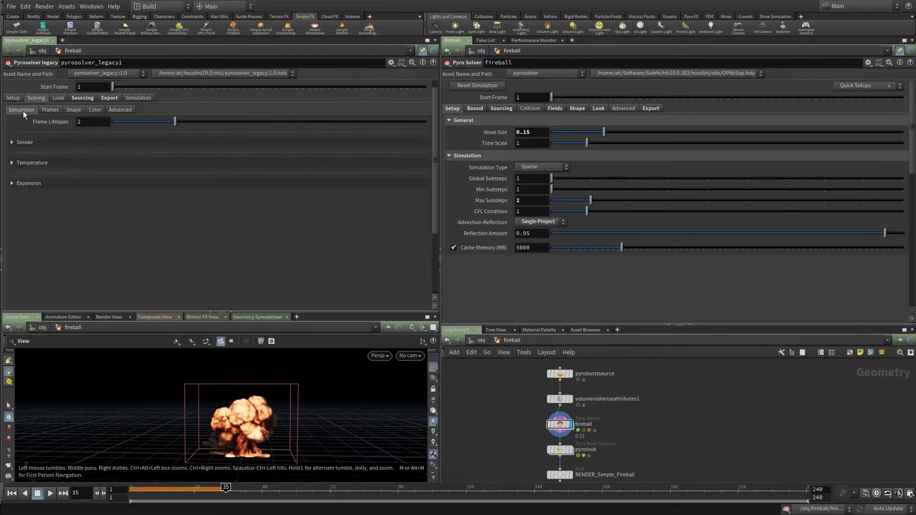
pyautogui.click(23, 110)
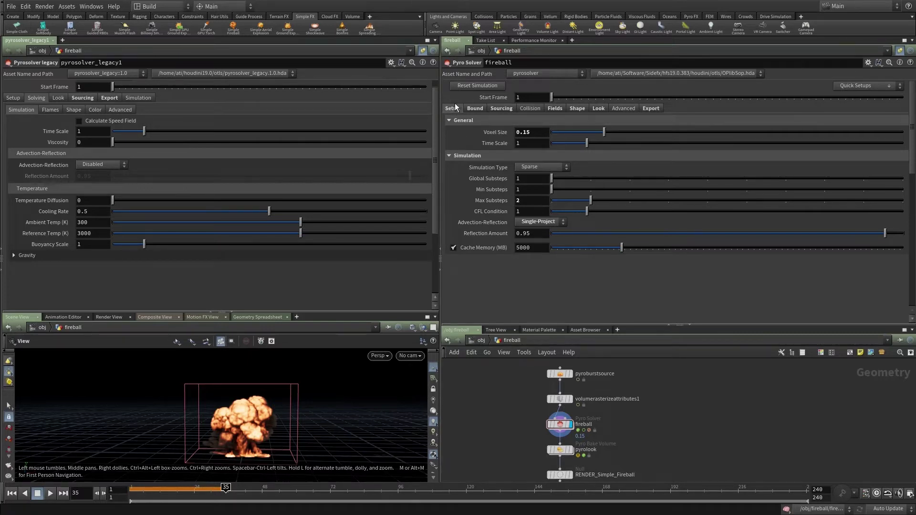
pyautogui.doubleClick(547, 132)
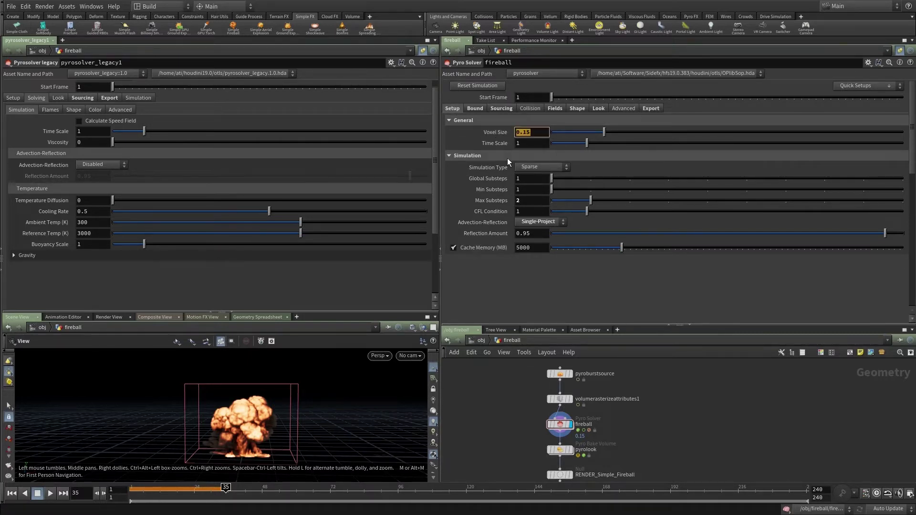
pyautogui.click(531, 285)
pyautogui.click(119, 110)
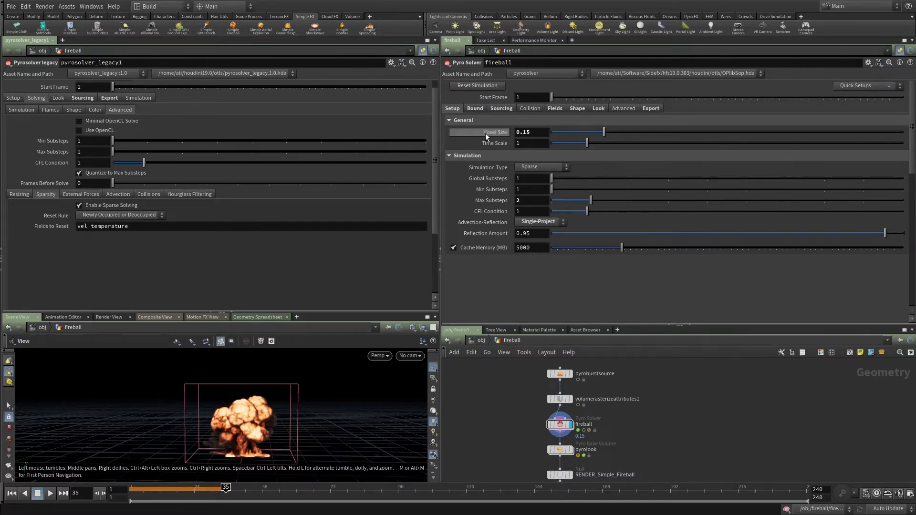
# Step: Review the fireball Pyro Solver's bound, sourcing, collision, fields and shape parameters
pyautogui.click(475, 109)
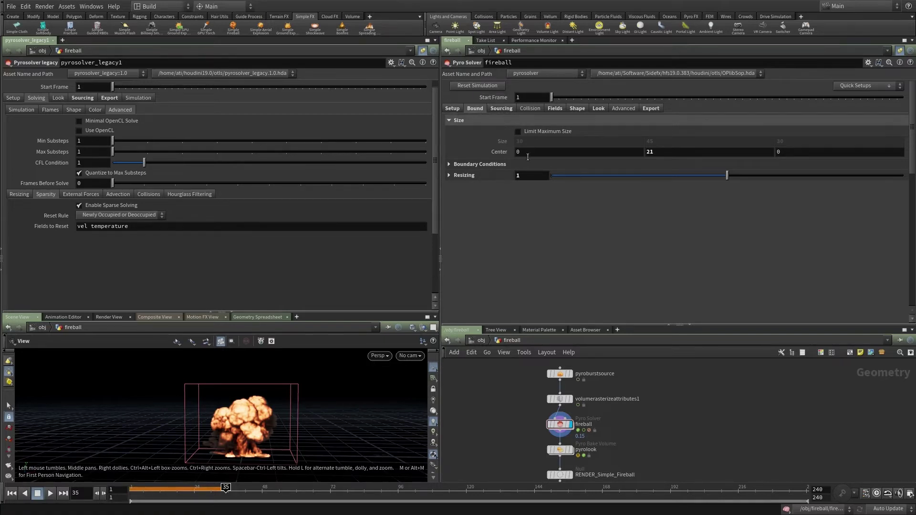
pyautogui.click(501, 108)
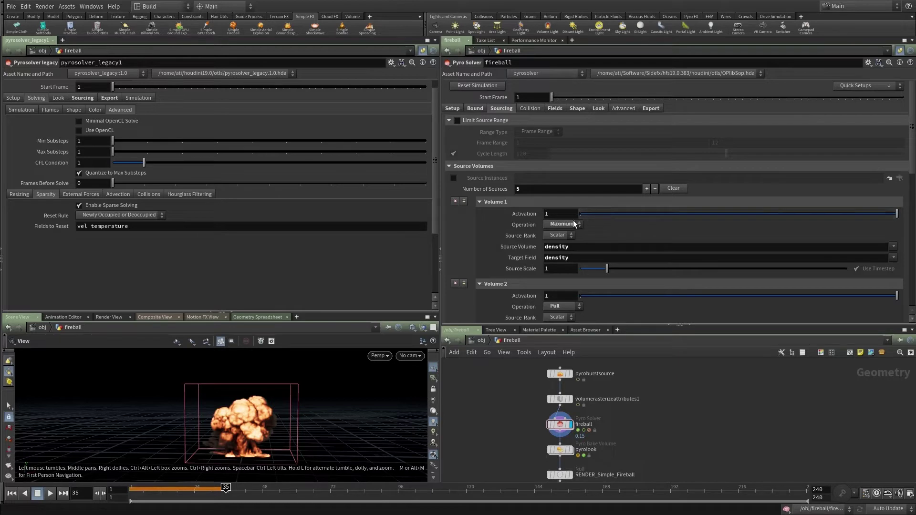
pyautogui.moveTo(897, 214); pyautogui.dragTo(880, 224)
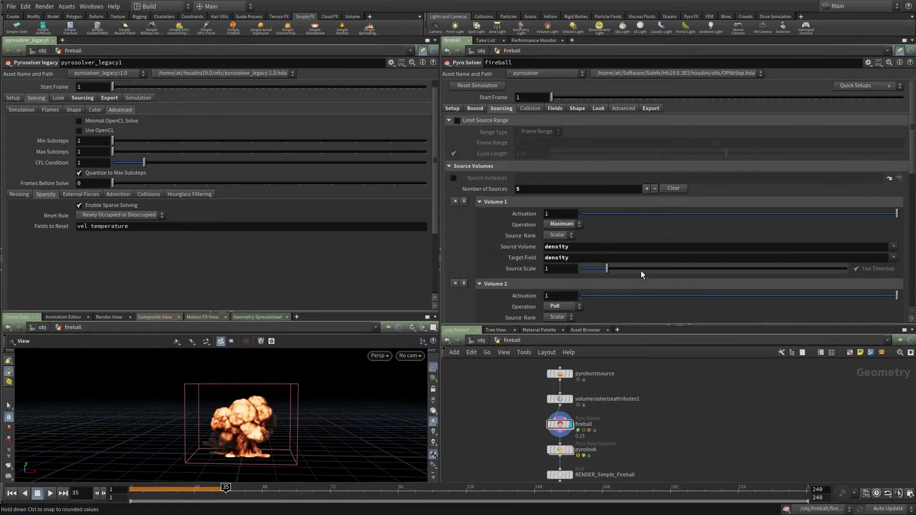
pyautogui.click(521, 107)
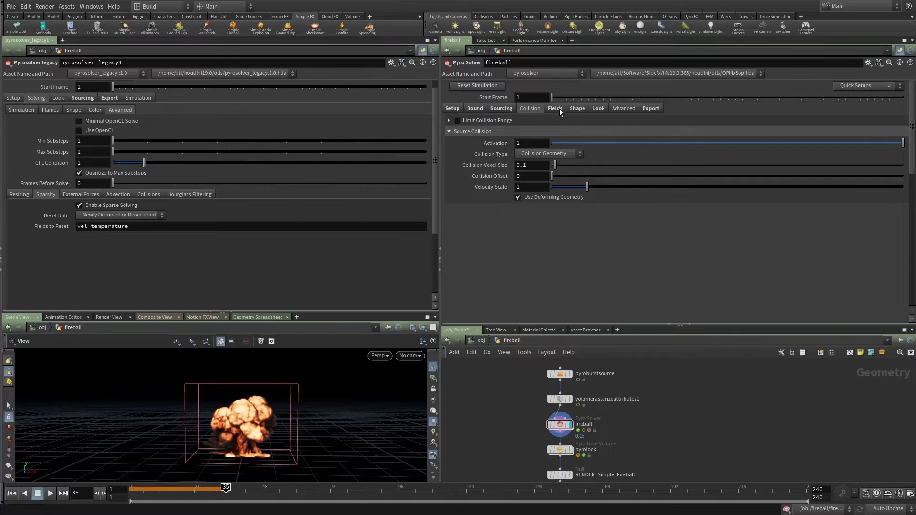
pyautogui.click(555, 108)
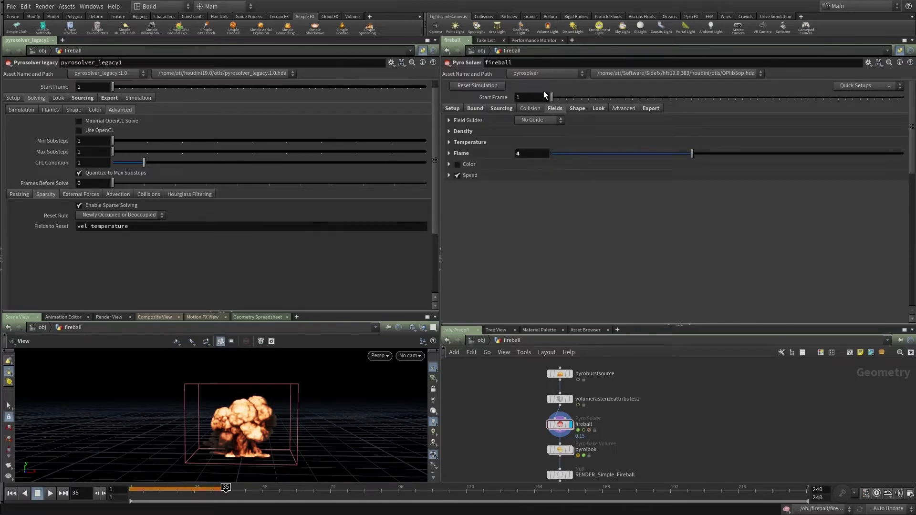
pyautogui.click(578, 108)
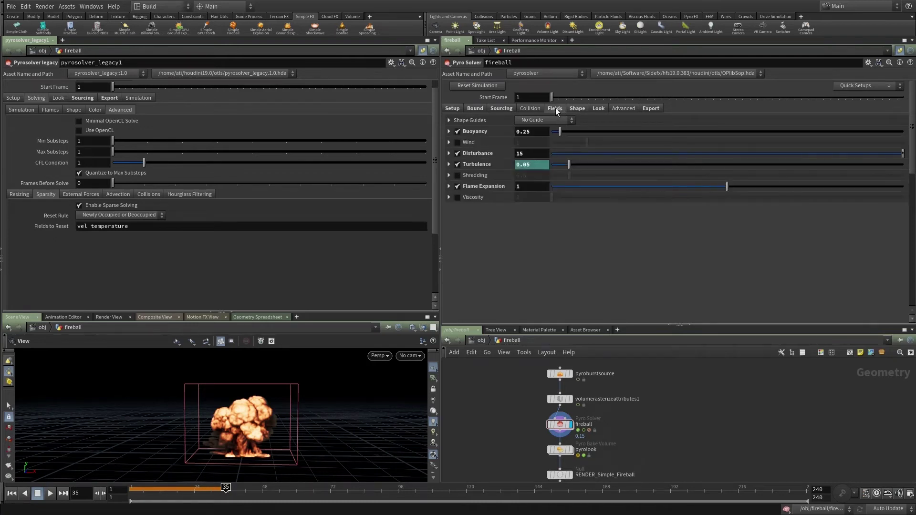
pyautogui.click(555, 108)
pyautogui.click(575, 109)
pyautogui.click(555, 112)
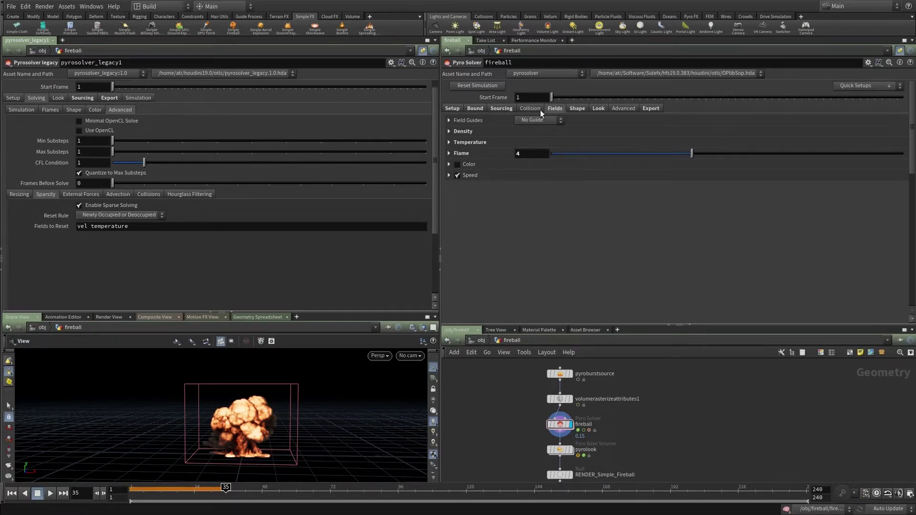
# Step: Examine the legacy solver's simulation, shape and flame parameters against the fireball solver's field parameters
pyautogui.click(31, 110)
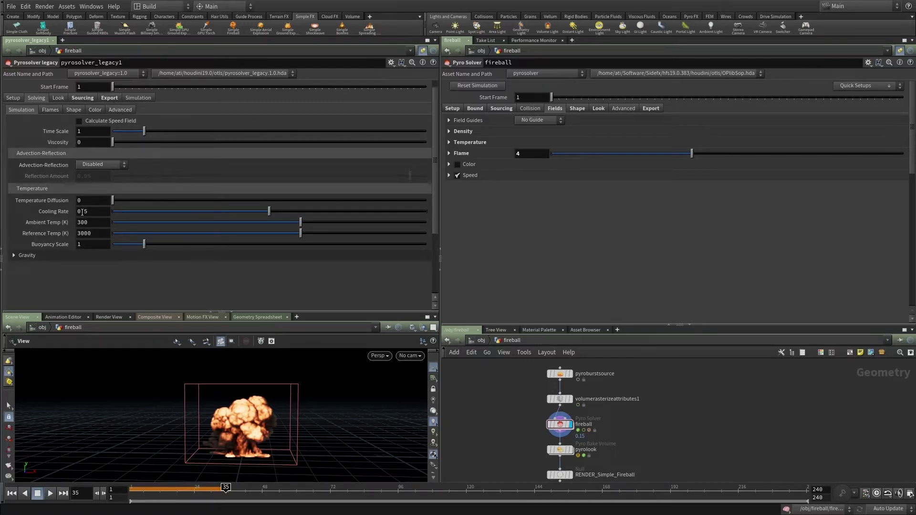
pyautogui.click(74, 111)
pyautogui.click(50, 111)
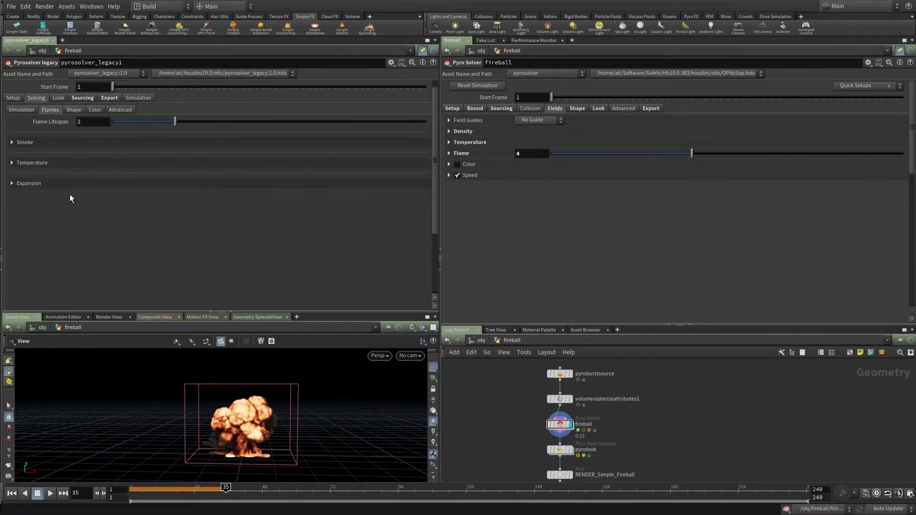
# Step: Examine the legacy solver's color parameters and the fireball solver's density, temperature and flame field parameters
pyautogui.click(95, 110)
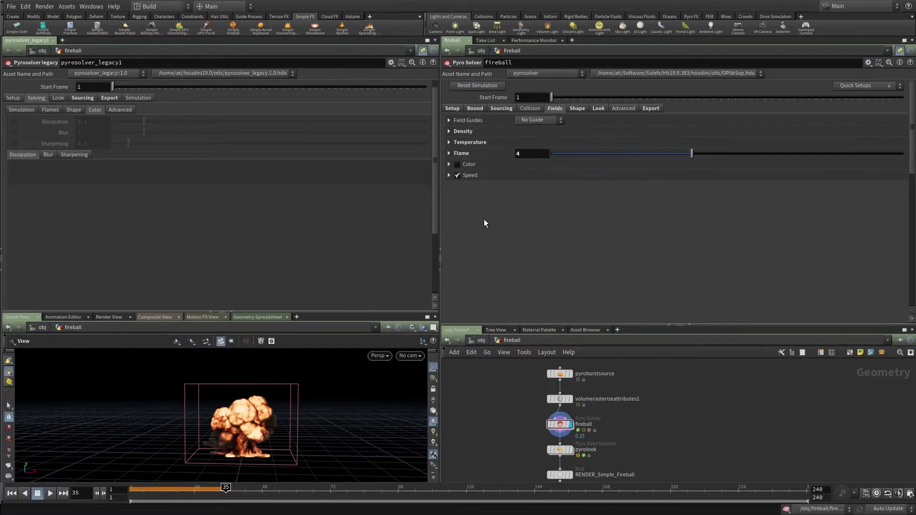
pyautogui.click(471, 132)
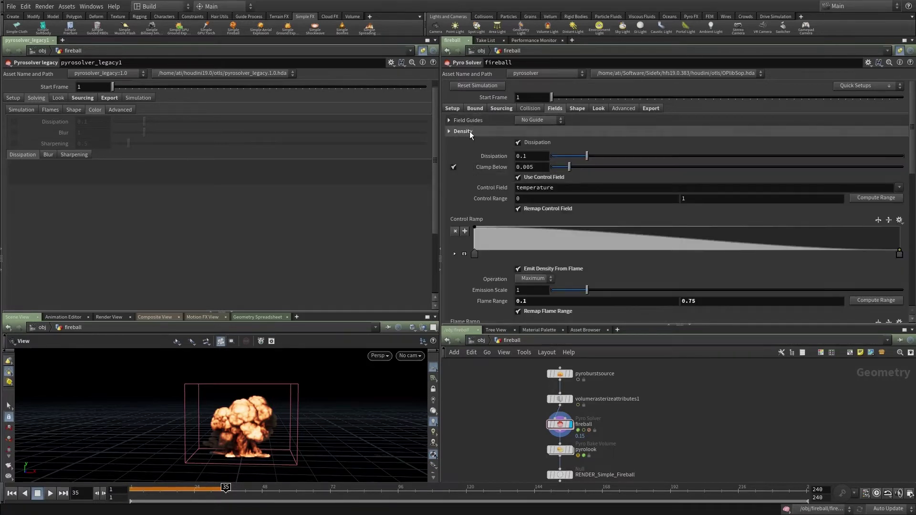
pyautogui.click(470, 131)
pyautogui.click(471, 131)
pyautogui.click(468, 133)
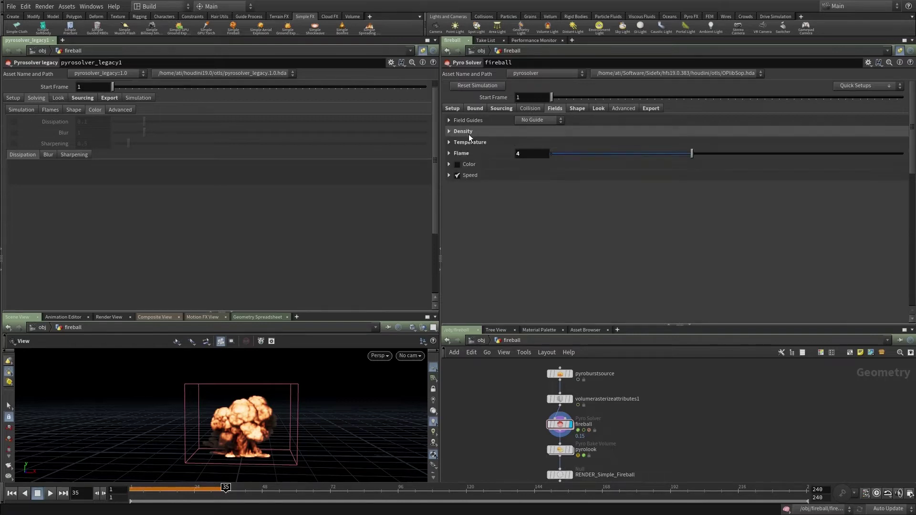
pyautogui.click(471, 142)
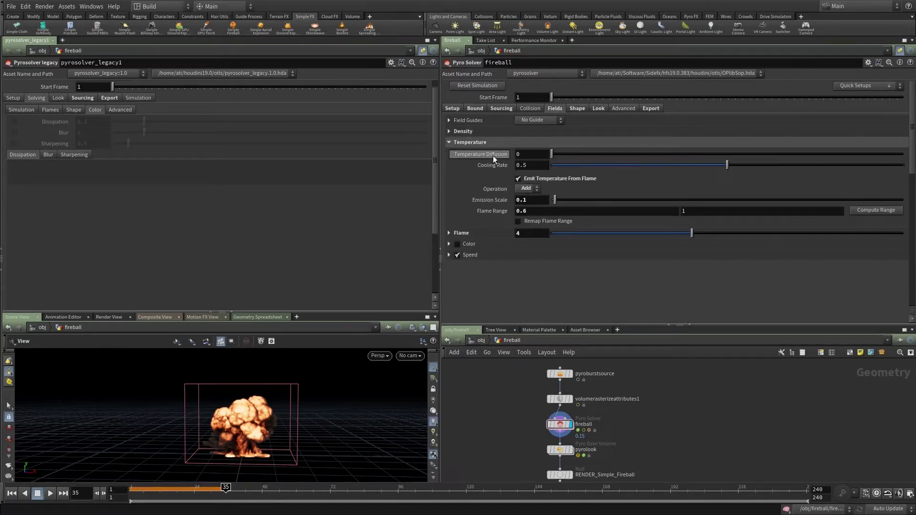
pyautogui.click(462, 143)
pyautogui.click(467, 151)
pyautogui.click(472, 143)
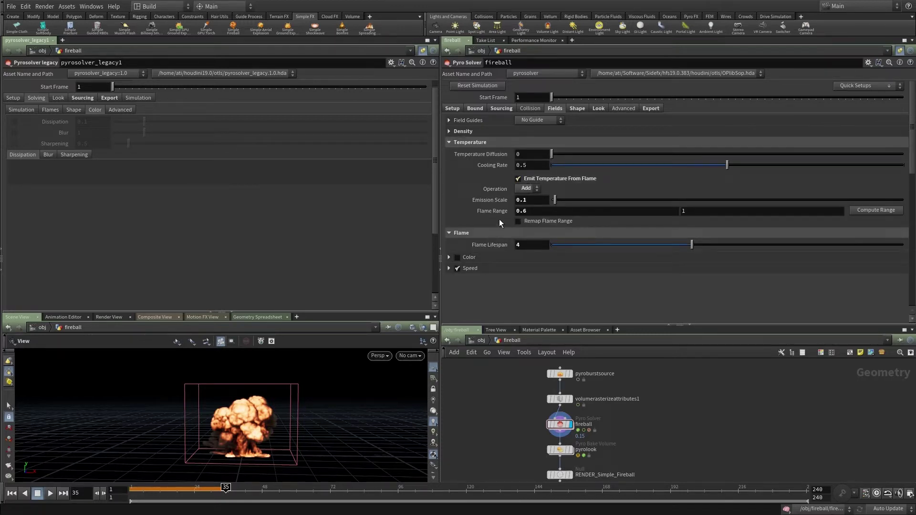
pyautogui.click(470, 143)
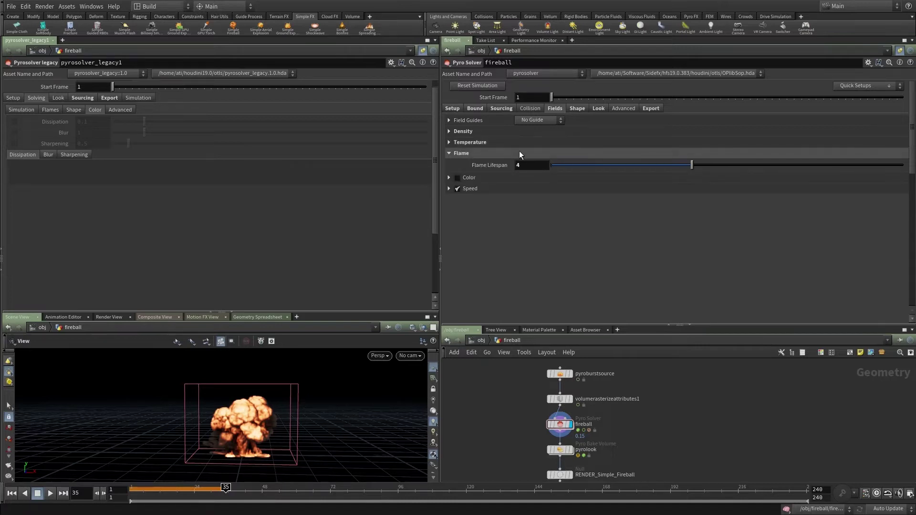
pyautogui.click(473, 153)
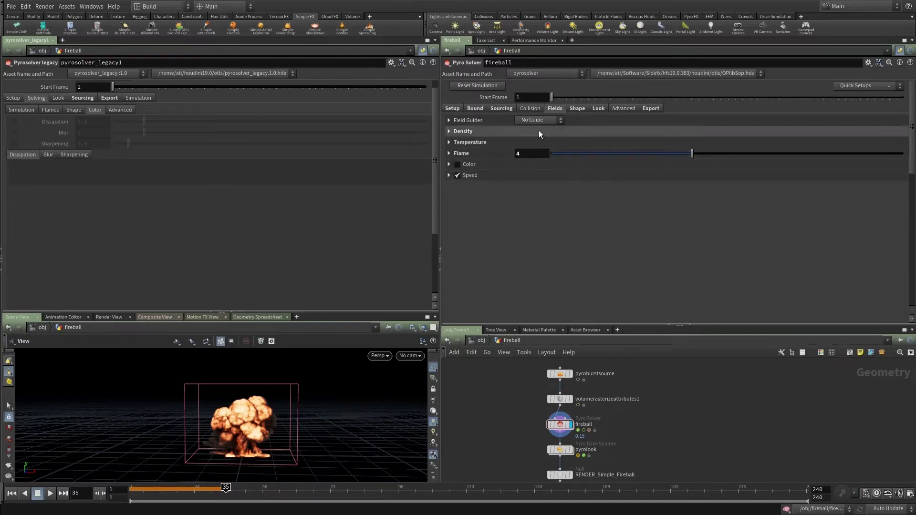
# Step: Review the fireball solver's shape parameters, expanding the buoyancy and wind settings
pyautogui.click(578, 108)
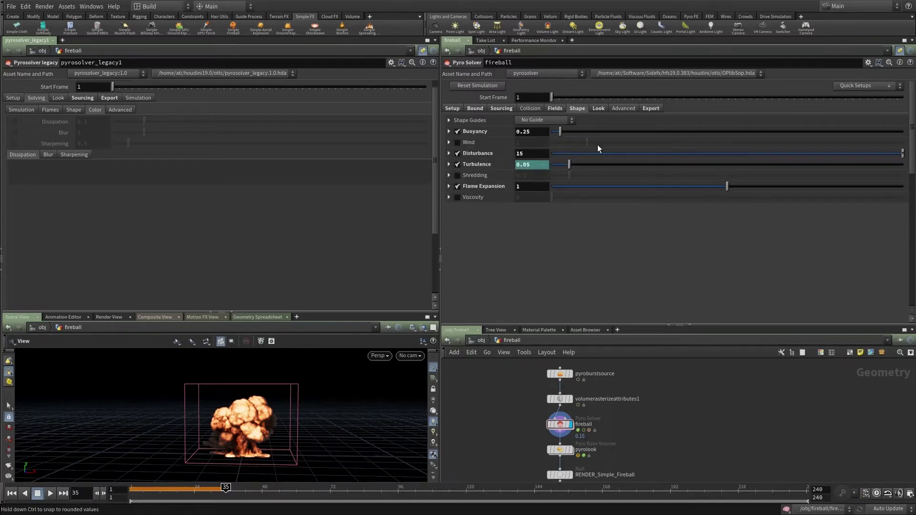
pyautogui.click(475, 131)
pyautogui.click(477, 131)
pyautogui.click(474, 142)
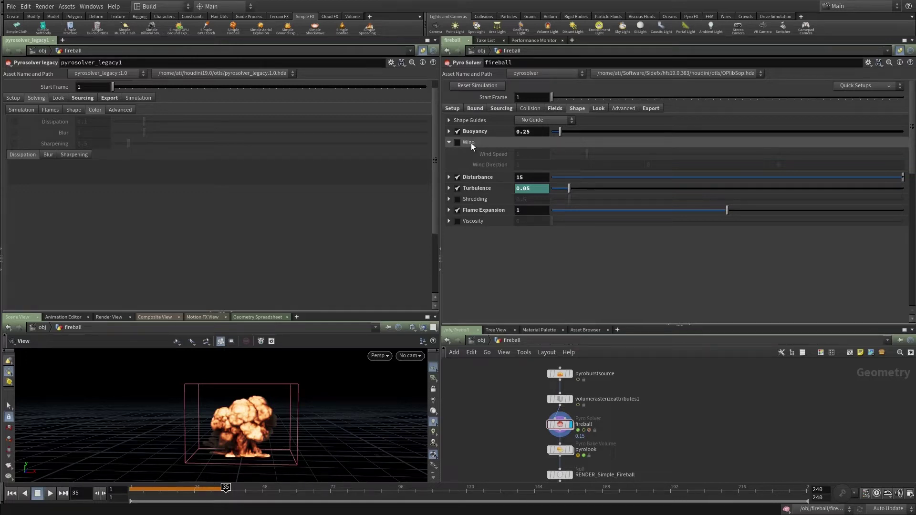
pyautogui.click(471, 142)
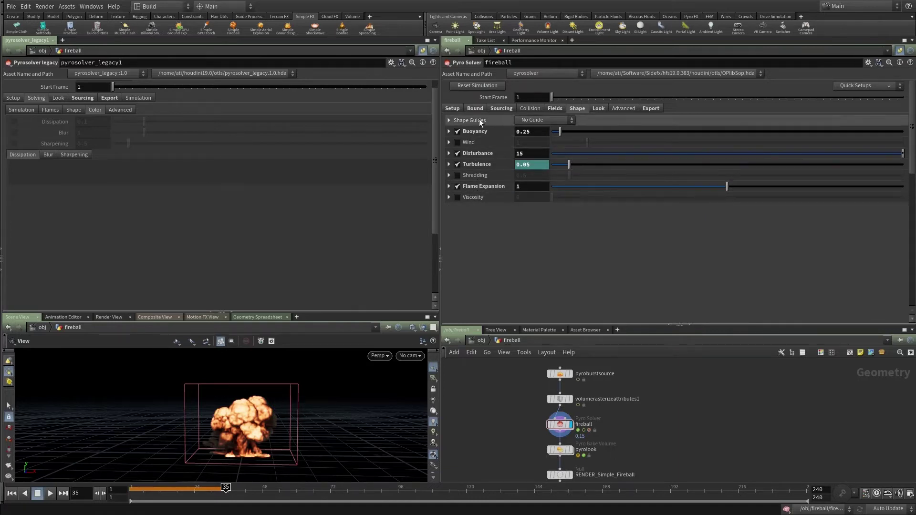
# Step: Examine the fireball solver's look parameters, including the smoke settings, fire ramps and fire color mode
pyautogui.click(599, 109)
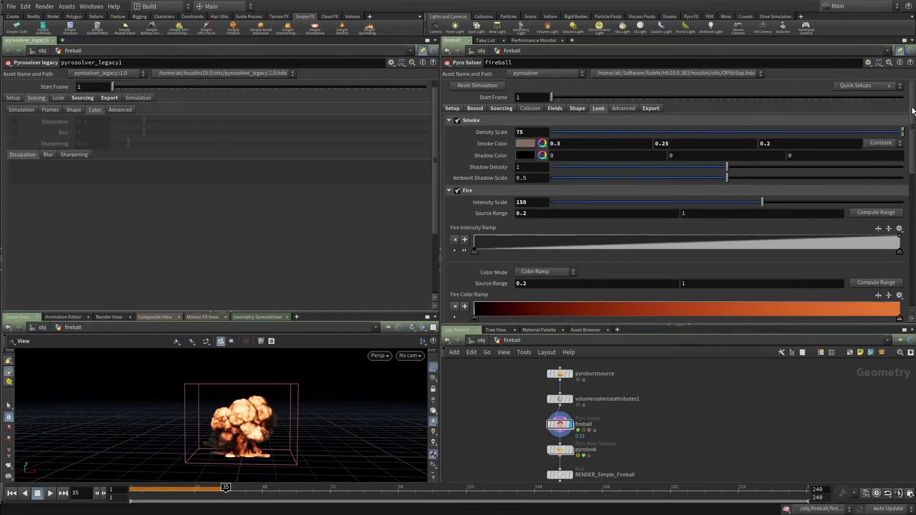
pyautogui.scroll(-5, 911, 110)
pyautogui.scroll(5, 904, 108)
pyautogui.scroll(-3, 900, 105)
pyautogui.scroll(3, 898, 105)
pyautogui.scroll(-3, 896, 105)
pyautogui.scroll(3, 894, 104)
pyautogui.scroll(-3, 893, 104)
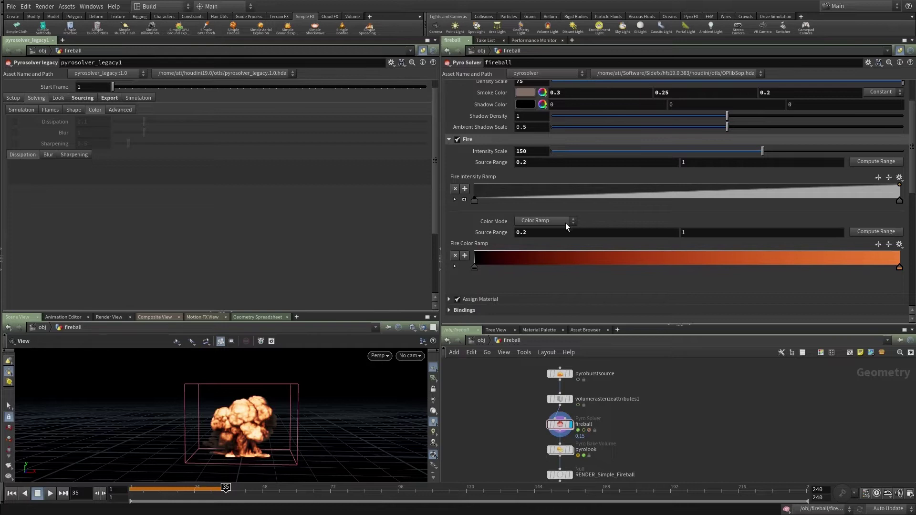
pyautogui.click(562, 222)
pyautogui.click(907, 143)
pyautogui.moveTo(910, 141); pyautogui.dragTo(912, 137)
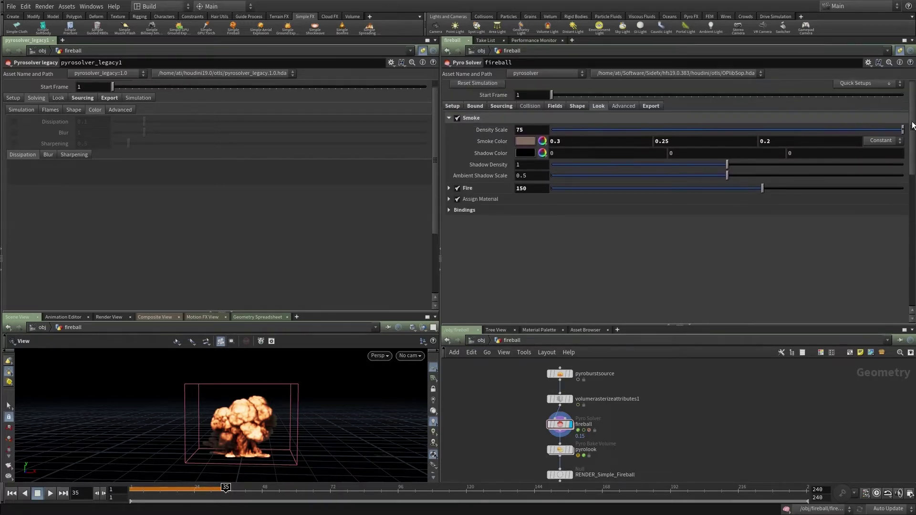
pyautogui.click(496, 190)
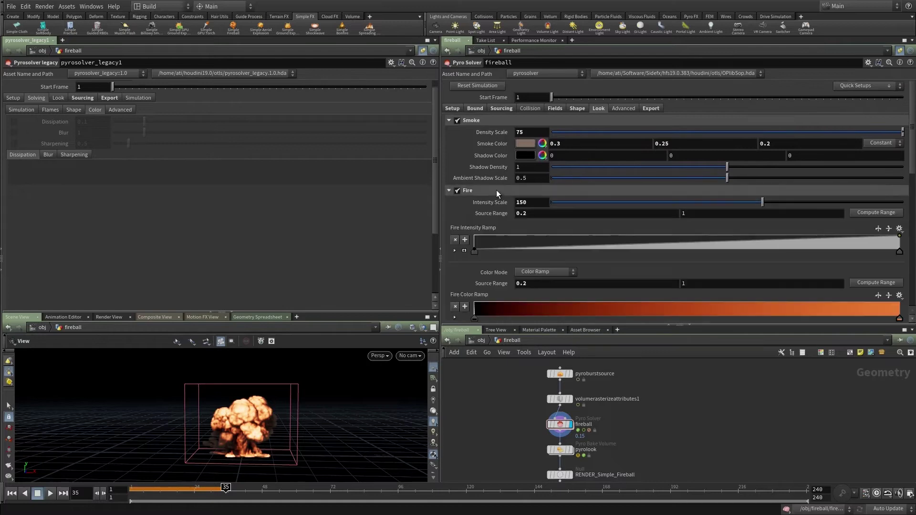
# Step: Review the fireball solver's advanced and export parameters and compare them with the legacy solver's export parameters
pyautogui.click(620, 107)
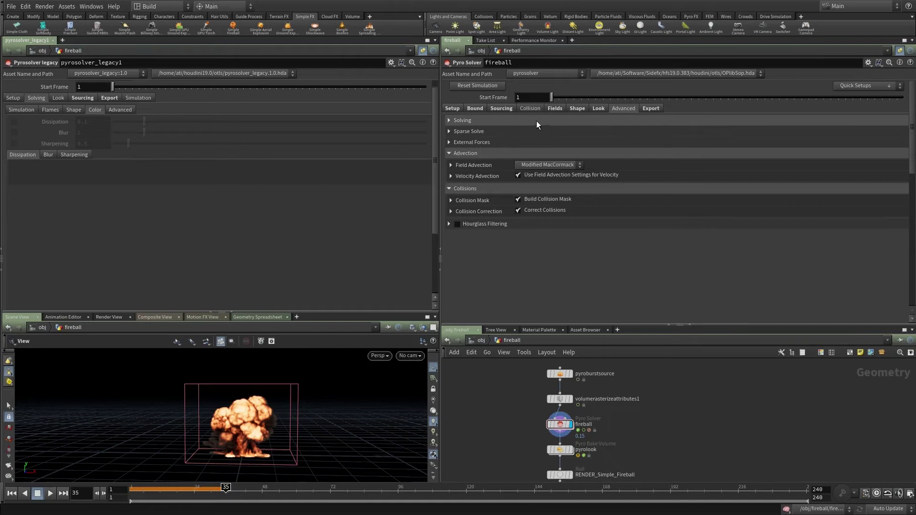
pyautogui.click(650, 108)
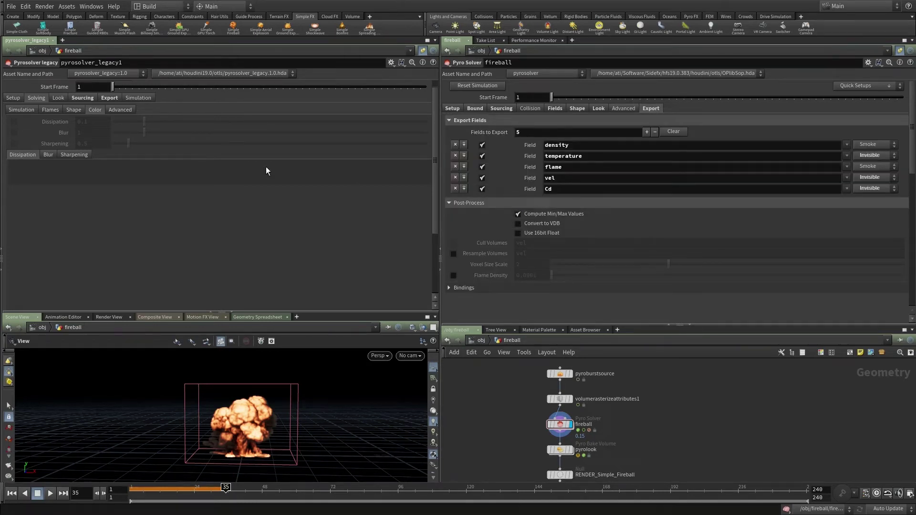
pyautogui.click(109, 98)
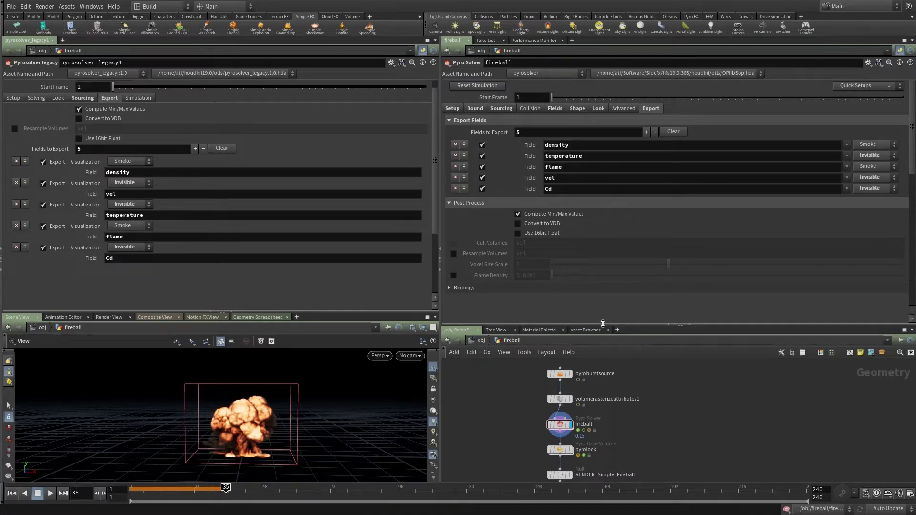
# Step: Enable Limit Source Range in the fireball solver's sourcing parameters
pyautogui.click(451, 109)
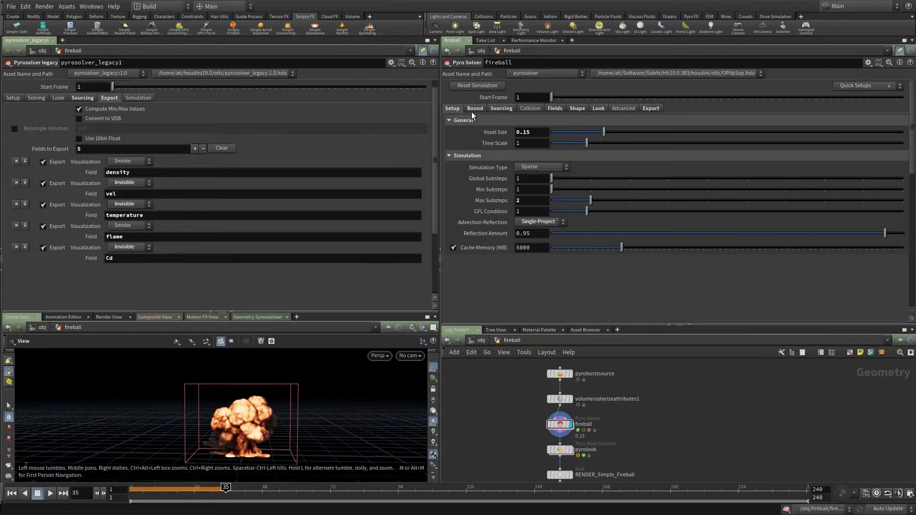
pyautogui.click(502, 109)
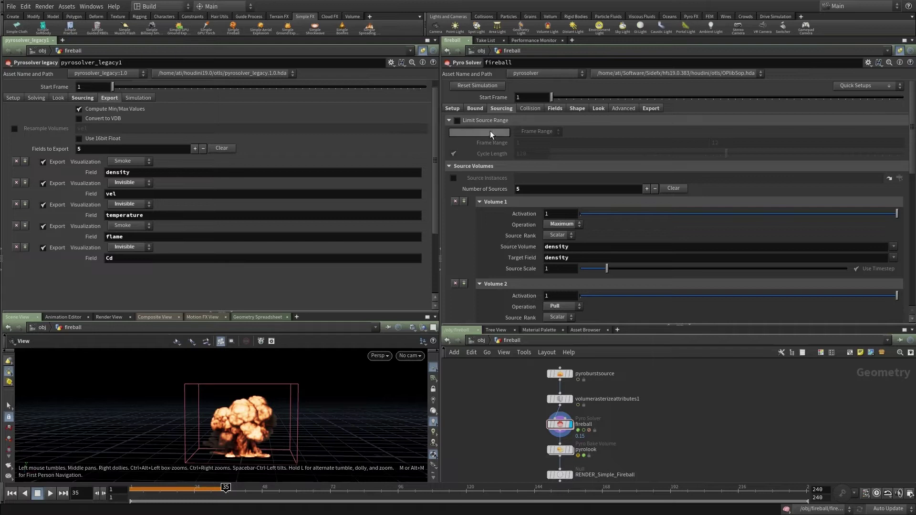
pyautogui.click(454, 109)
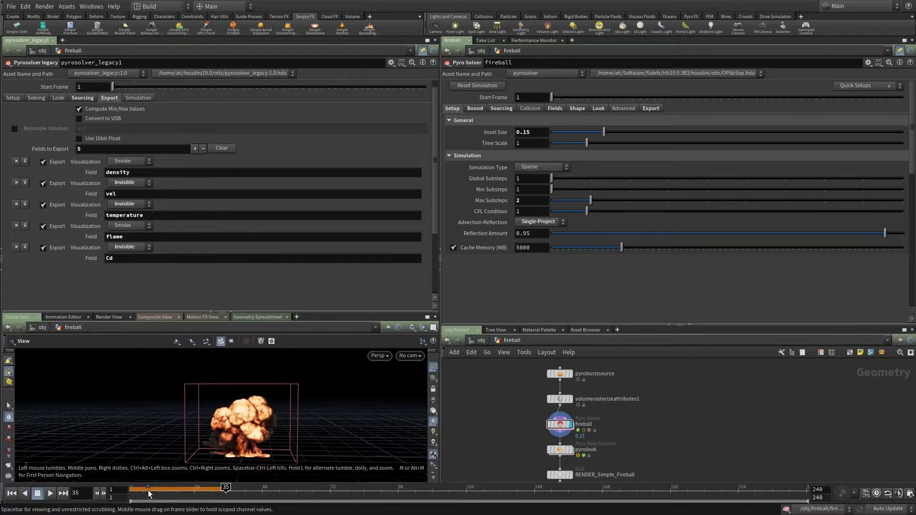
# Step: Set the fireball's simulation type to Minimal OpenCL and play the simulation from frame 1
pyautogui.moveTo(151, 491); pyautogui.dragTo(131, 491)
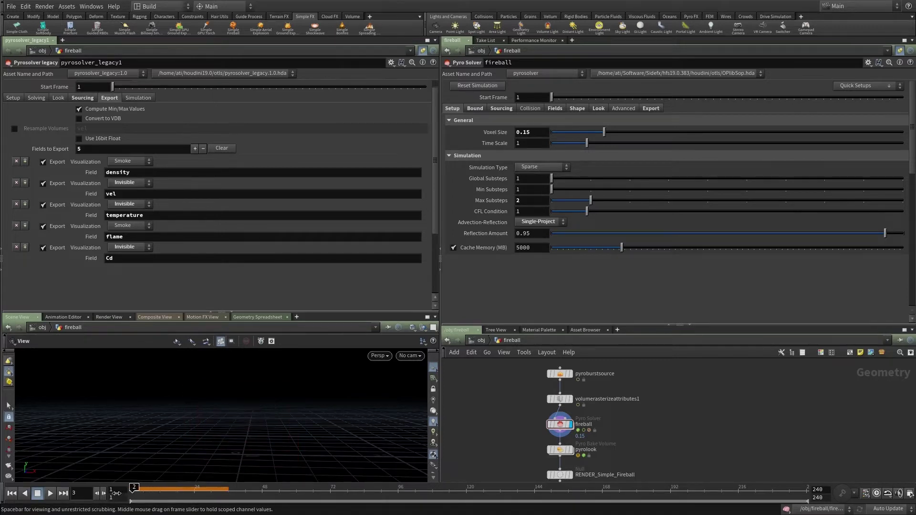
pyautogui.click(542, 167)
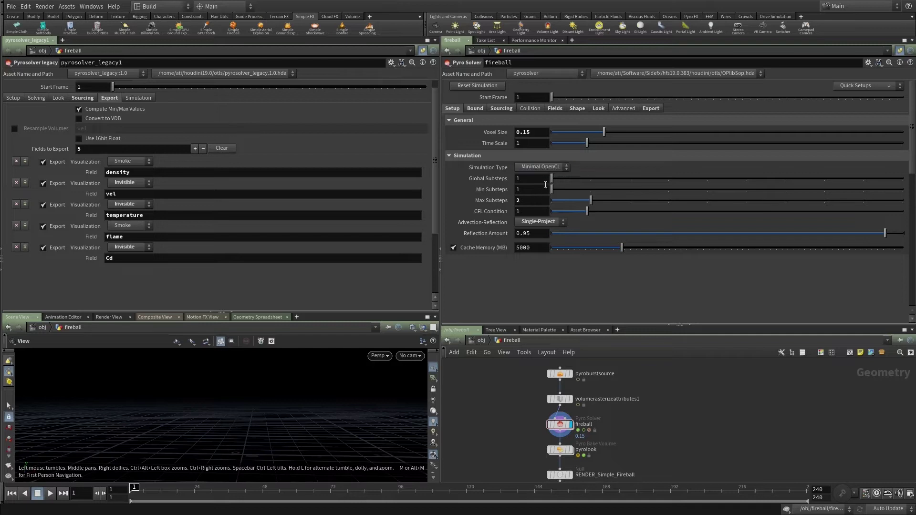
pyautogui.click(542, 178)
pyautogui.moveTo(305, 413); pyautogui.dragTo(281, 380)
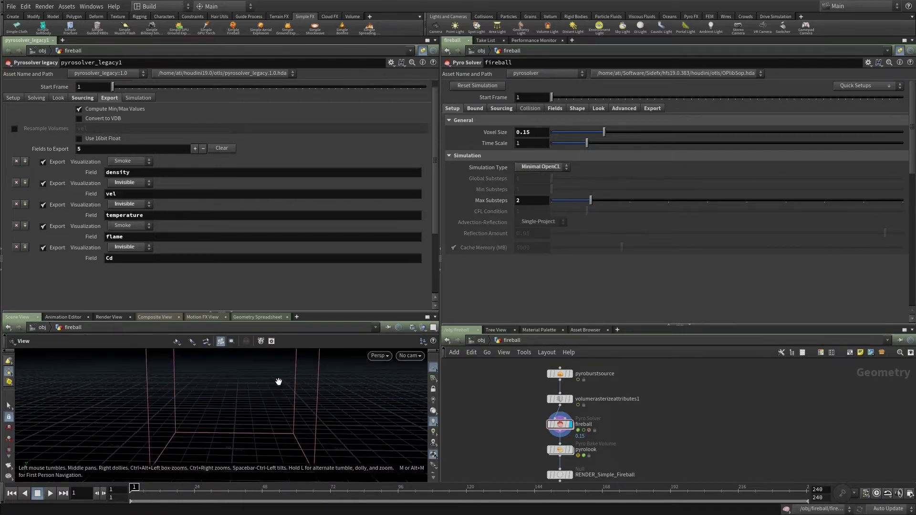
pyautogui.click(40, 496)
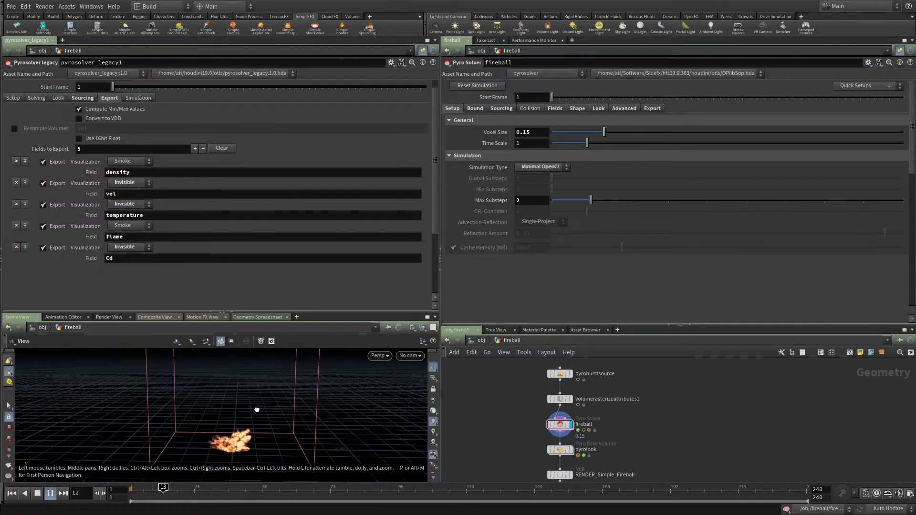
pyautogui.moveTo(257, 409); pyautogui.dragTo(254, 407)
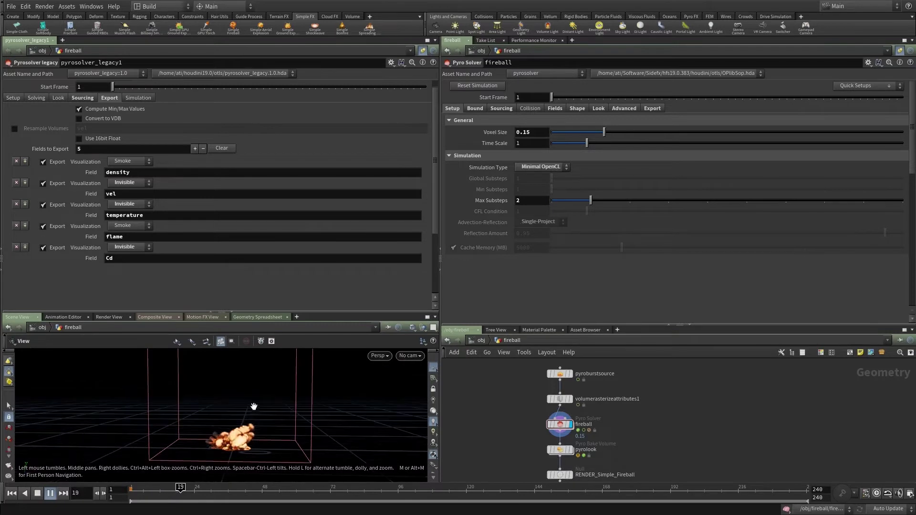
pyautogui.click(37, 494)
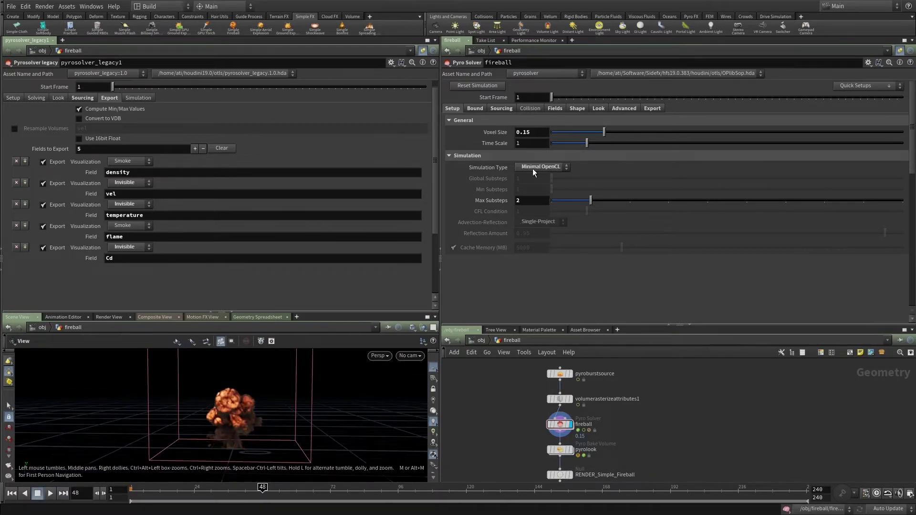
# Step: Set the fireball's simulation type to Sparse and play the simulation from frame 1 to about frame 32
pyautogui.click(497, 109)
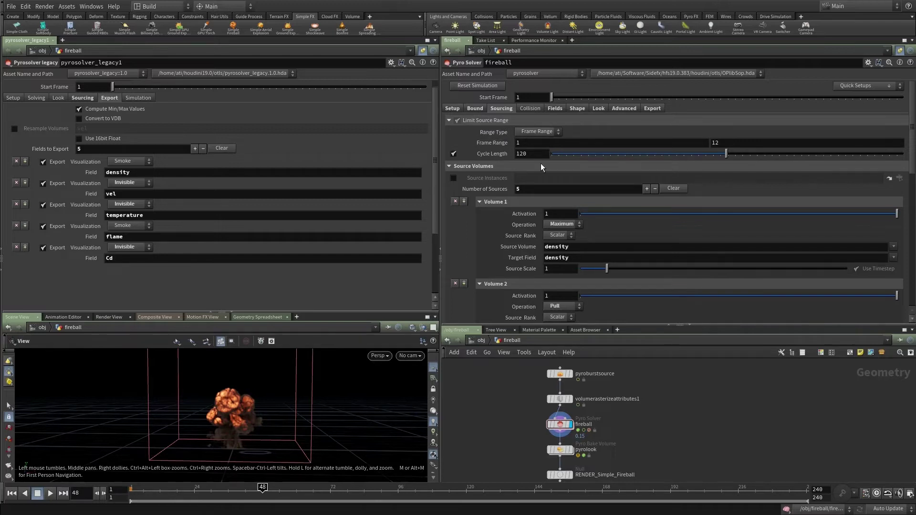
pyautogui.click(11, 493)
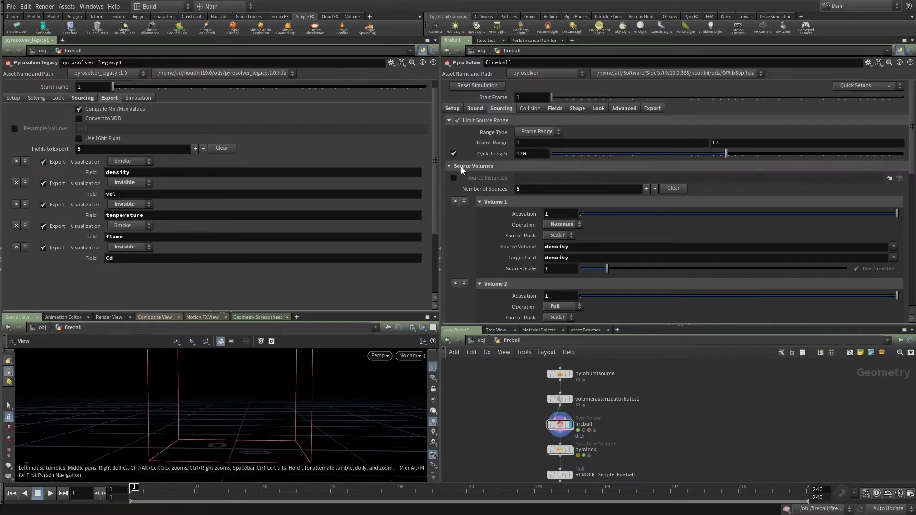
pyautogui.click(451, 108)
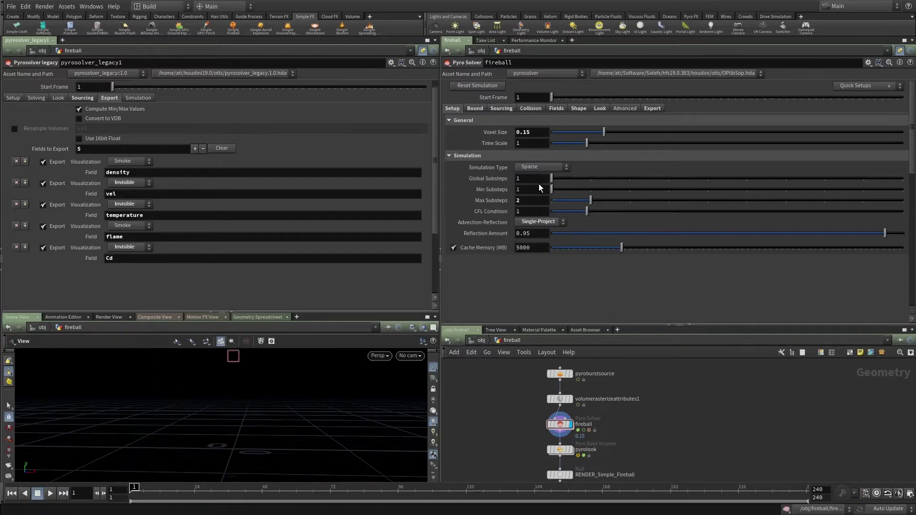
pyautogui.click(507, 109)
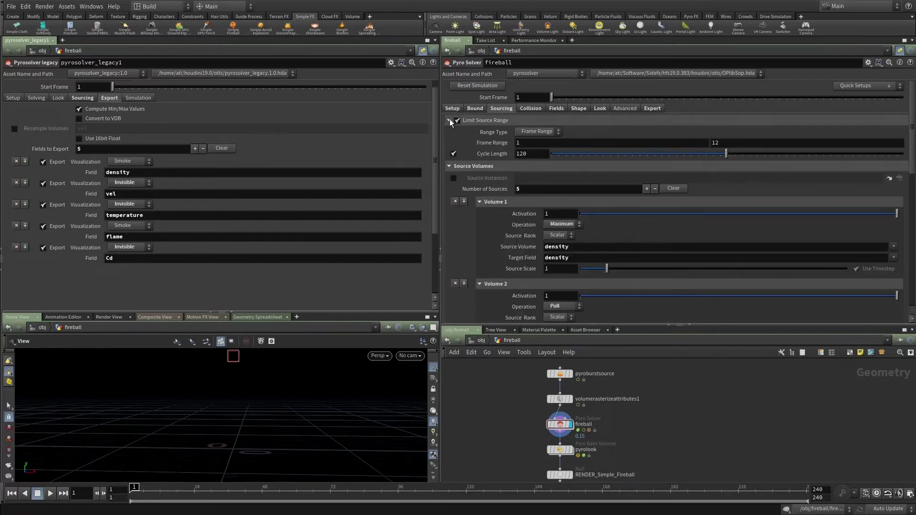
pyautogui.click(50, 493)
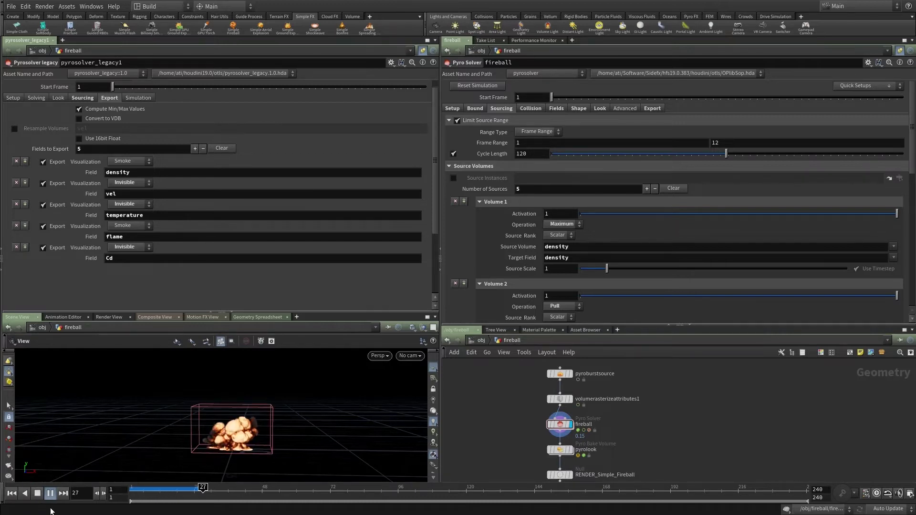
pyautogui.click(37, 494)
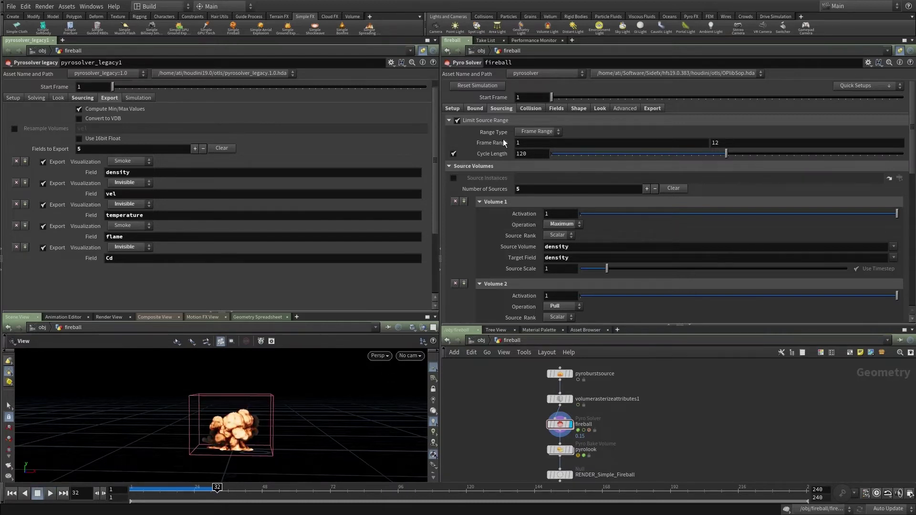
# Step: Set the fireball solver's Field Guide to Flame and frame the guide beside the fireball
pyautogui.click(557, 109)
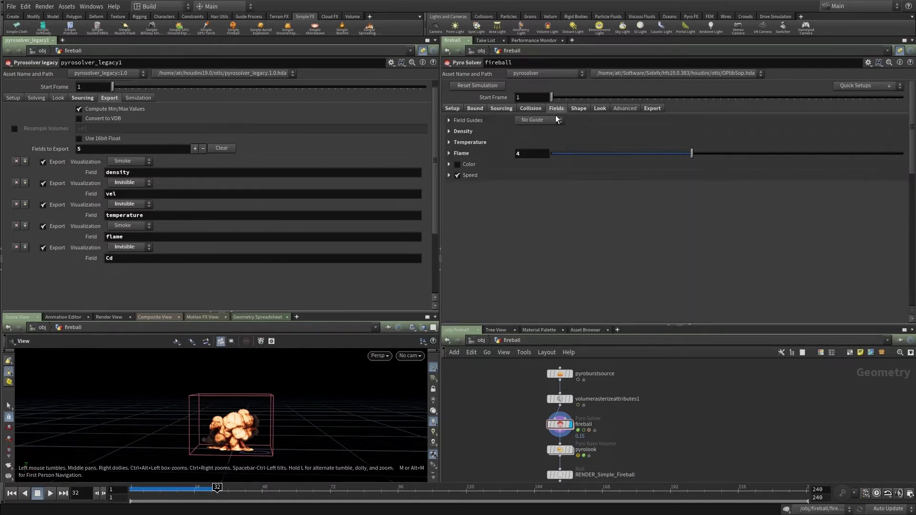
pyautogui.click(478, 120)
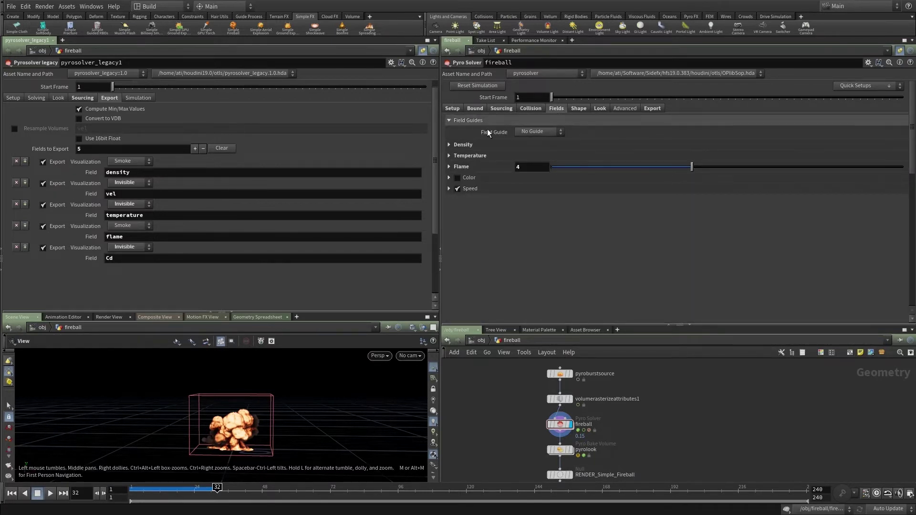
pyautogui.click(537, 174)
pyautogui.moveTo(332, 426); pyautogui.dragTo(325, 417, button='middle')
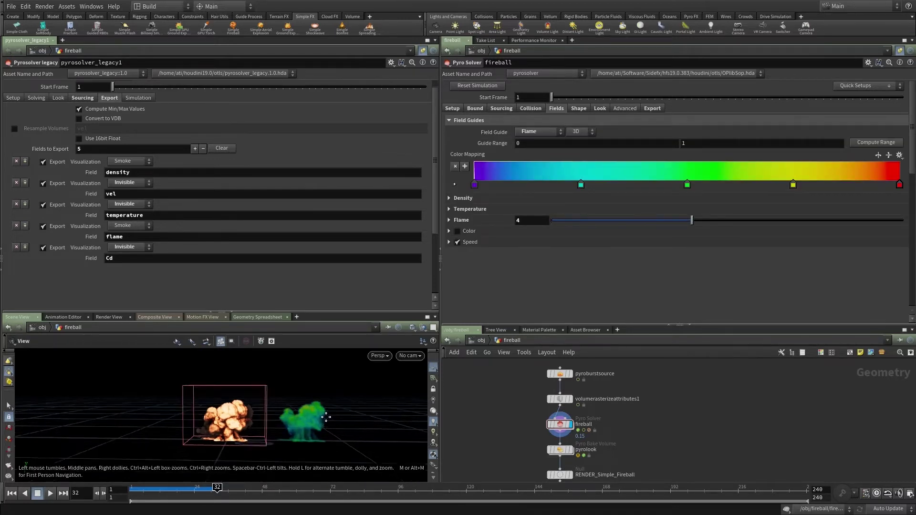
# Step: Enlarge the scene view over the legacy solver's parameters and frame the fireball beside its flame guide
pyautogui.moveTo(326, 417); pyautogui.dragTo(297, 425)
pyautogui.moveTo(298, 425); pyautogui.dragTo(334, 395, button='right')
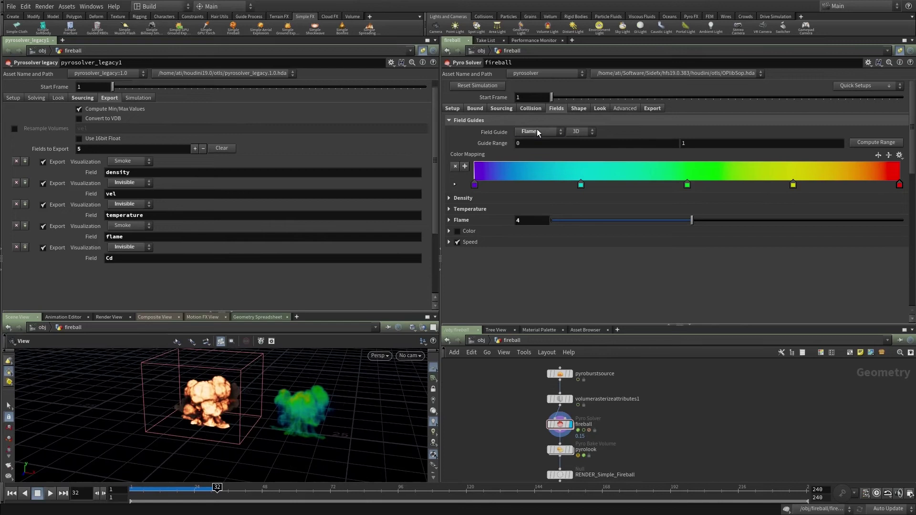
pyautogui.moveTo(310, 399); pyautogui.dragTo(298, 401)
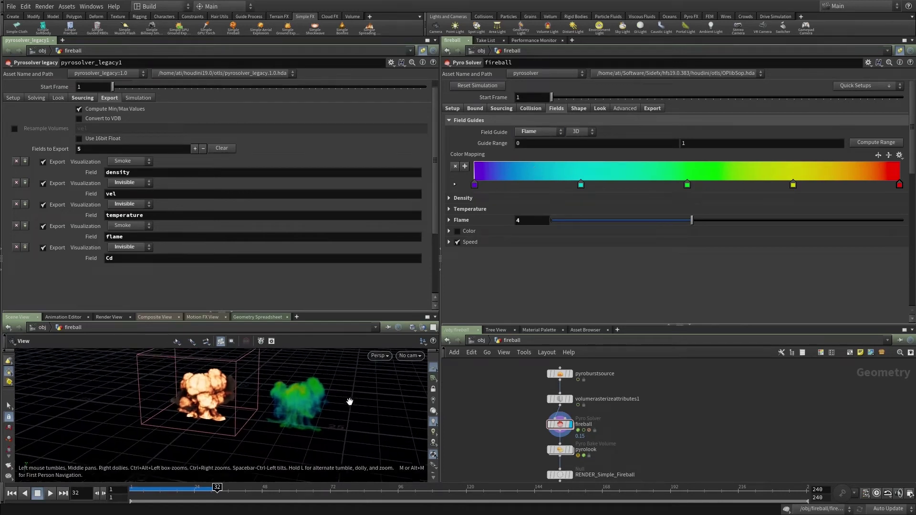
pyautogui.moveTo(210, 312); pyautogui.dragTo(211, 226)
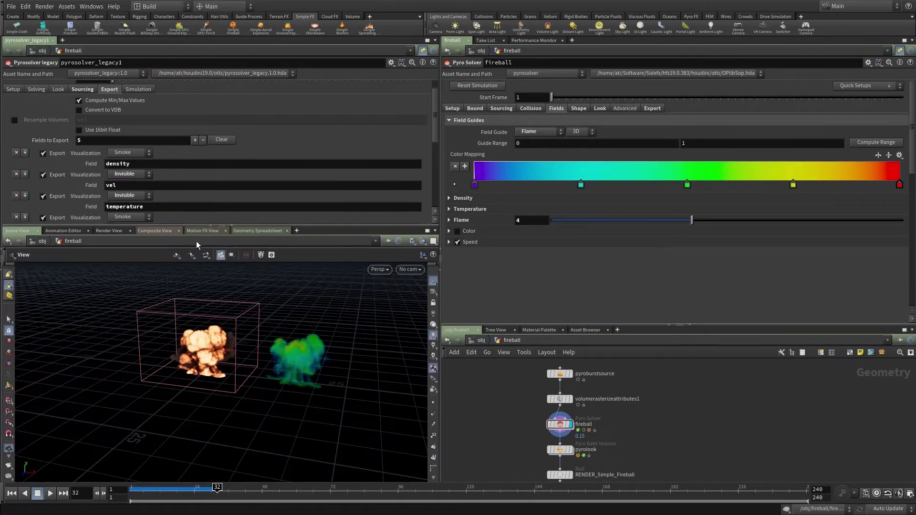
pyautogui.click(221, 225)
pyautogui.moveTo(321, 222); pyautogui.dragTo(221, 255)
pyautogui.scroll(3, 306, 241)
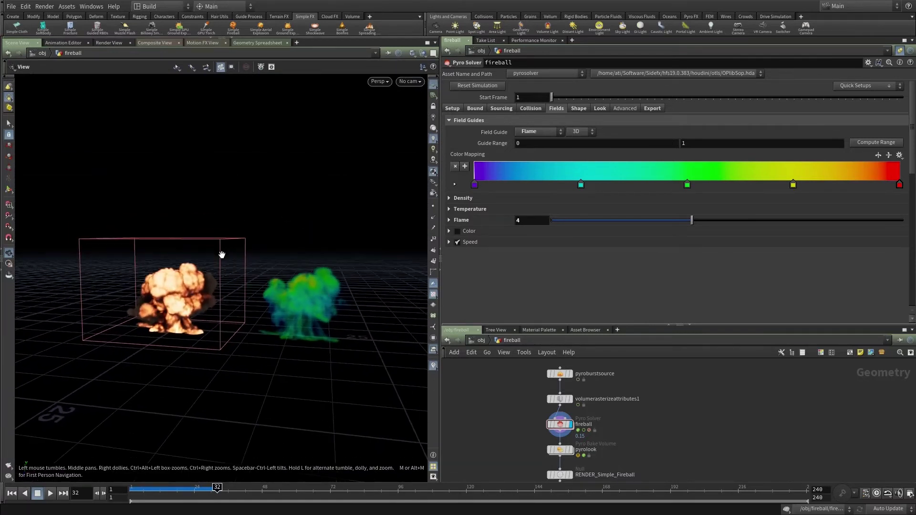
# Step: Try a lower maximum Guide Range for the flame guide and reset it to 1
pyautogui.moveTo(716, 148)
pyautogui.mouseDown(button='middle')
pyautogui.moveTo(695, 148)
pyautogui.moveTo(722, 149)
pyautogui.mouseUp(button='middle')
pyautogui.doubleClick(713, 143)
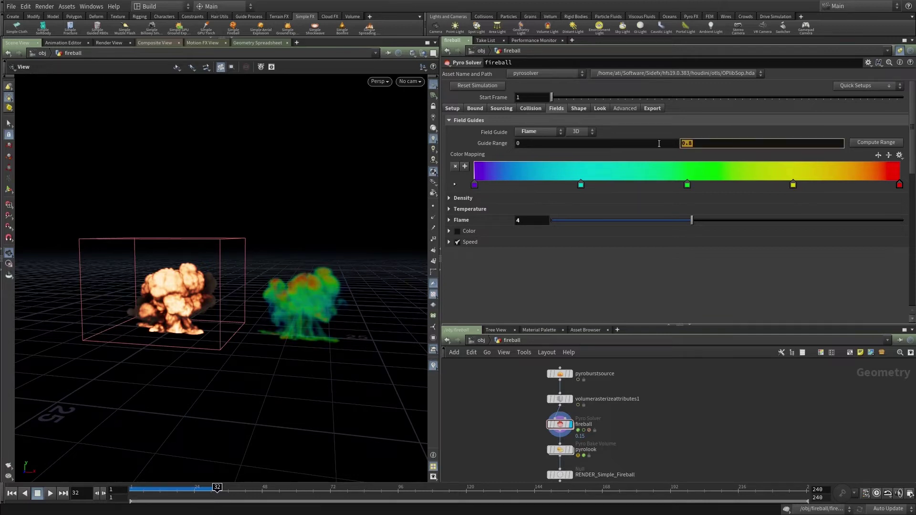
pyautogui.write('1')
pyautogui.press('Return')
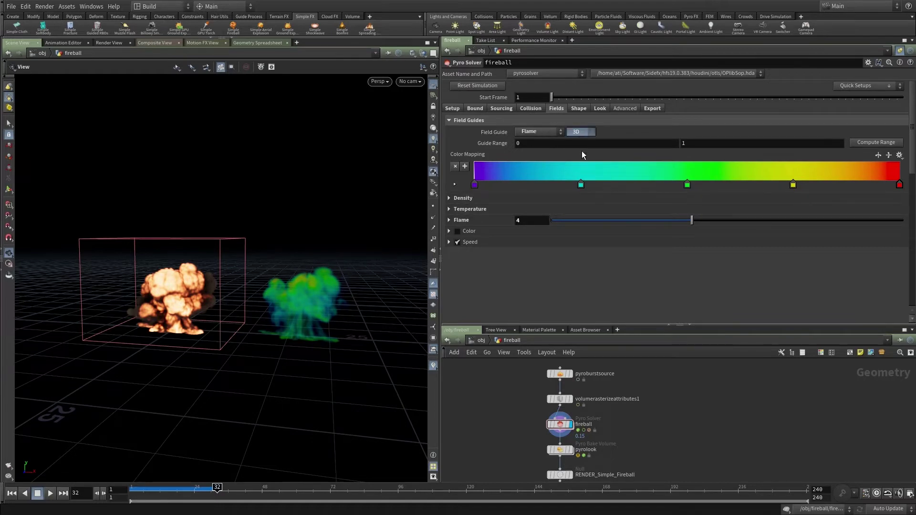
# Step: Switch the flame guide's display to Plane and back to 3D for comparison
pyautogui.click(580, 131)
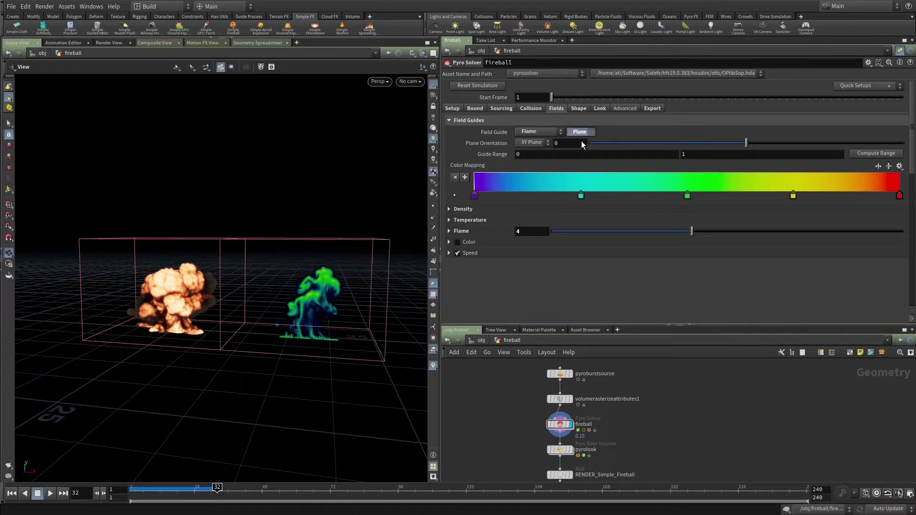
pyautogui.click(580, 132)
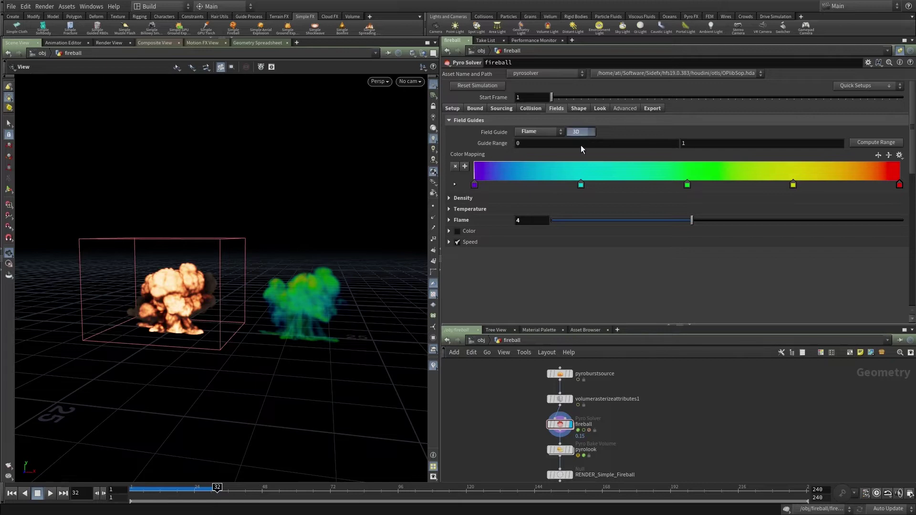
pyautogui.click(580, 131)
pyautogui.click(579, 133)
# Step: Add a DOP network beside the fireball solver and place a Smoke Object inside it
pyautogui.moveTo(635, 424); pyautogui.dragTo(571, 426, button='middle')
pyautogui.scroll(1, 615, 411)
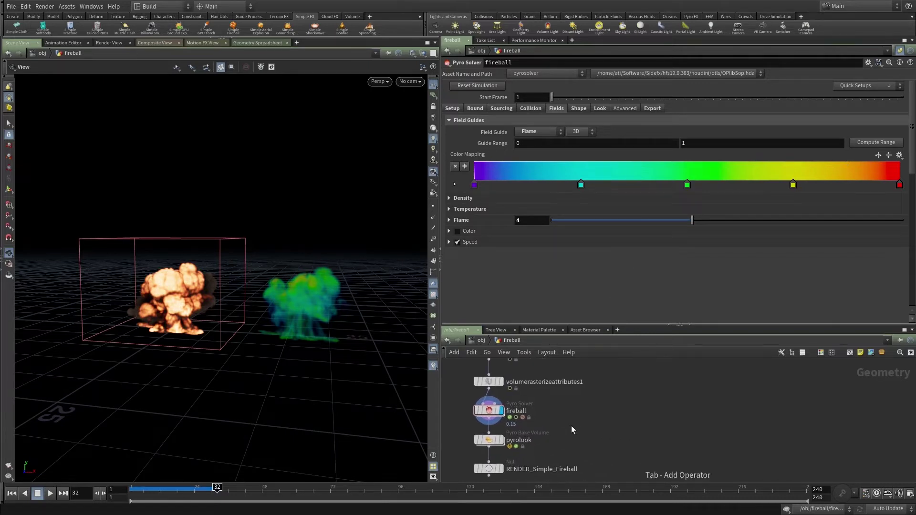
pyautogui.press('i')
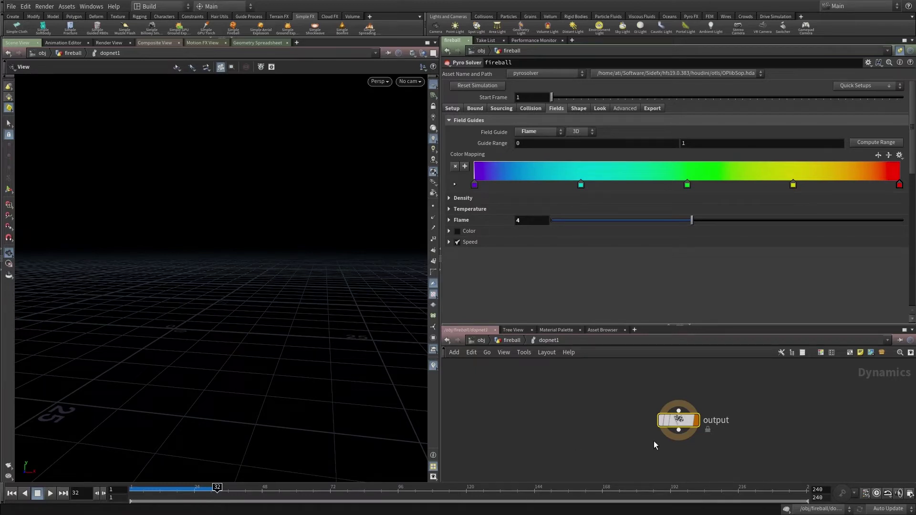
pyautogui.click(551, 410)
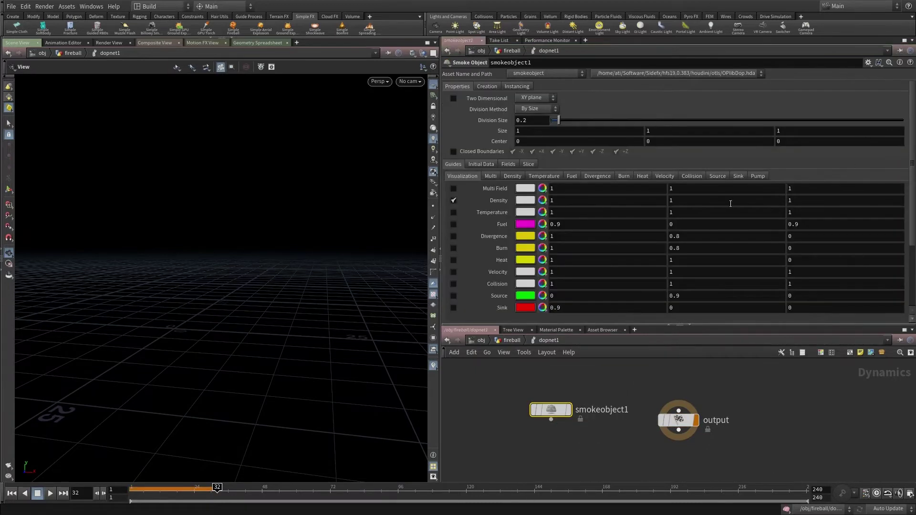
# Step: Examine the Smoke Object's Temperature and Fuel guide settings, and return to the fireball solver's parameters
pyautogui.click(543, 176)
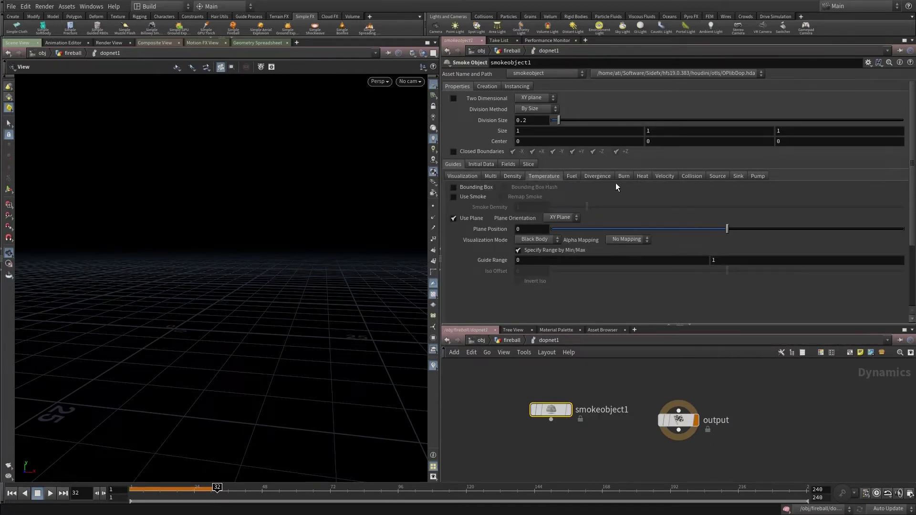
pyautogui.click(604, 176)
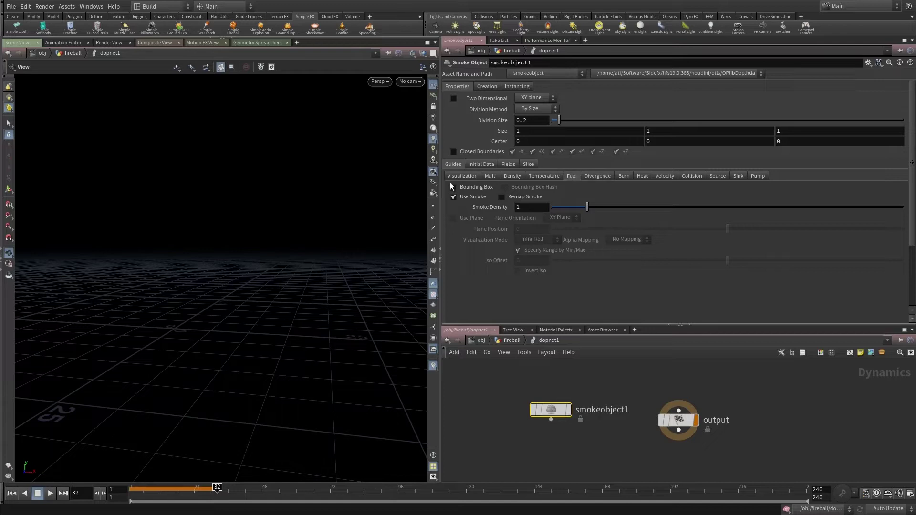
pyautogui.click(515, 341)
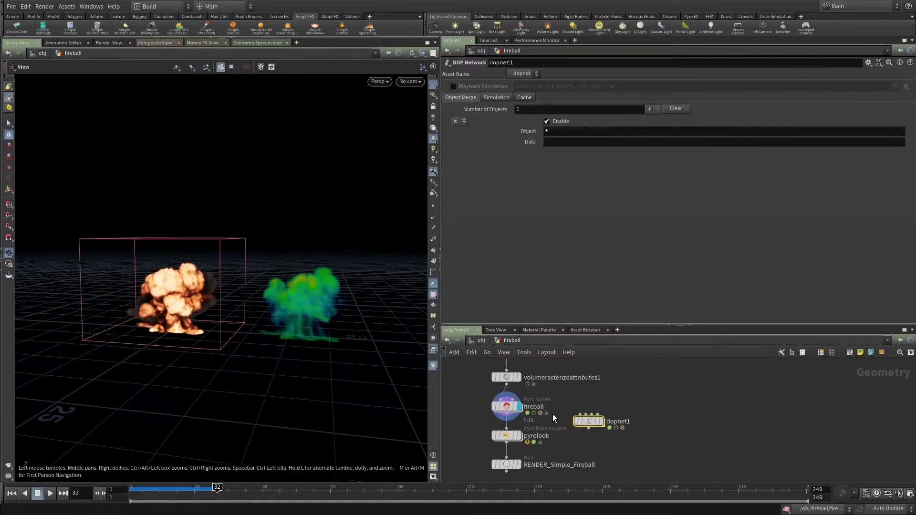
pyautogui.click(507, 406)
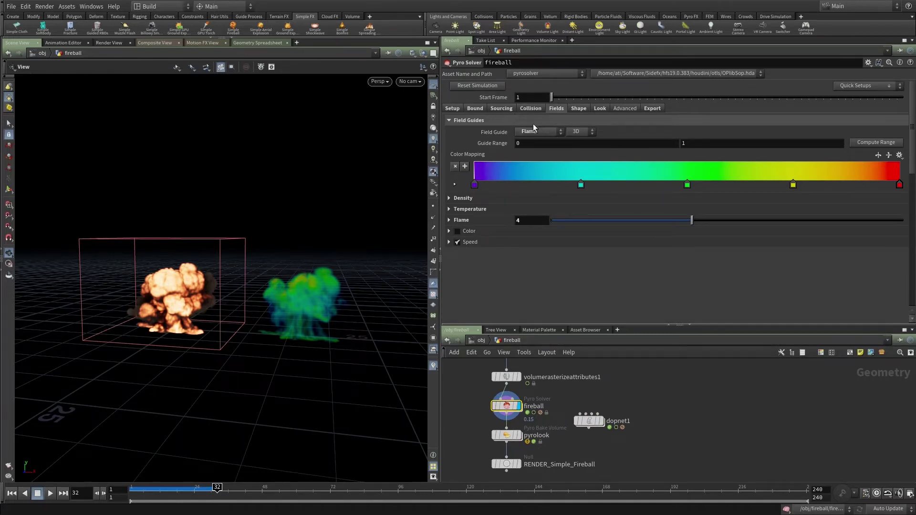
# Step: Compute the flame guide's range automatically from the simulated flame field
pyautogui.moveTo(307, 260); pyautogui.dragTo(334, 260, button='middle')
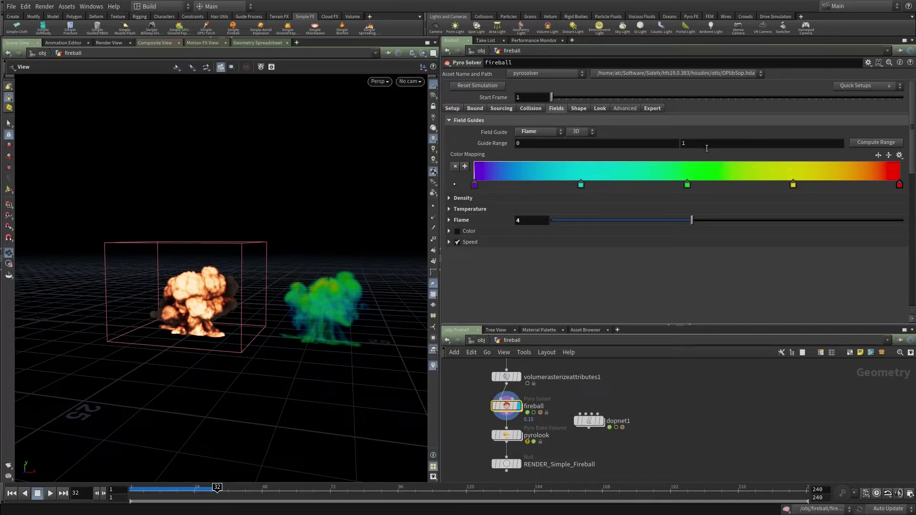
pyautogui.click(866, 143)
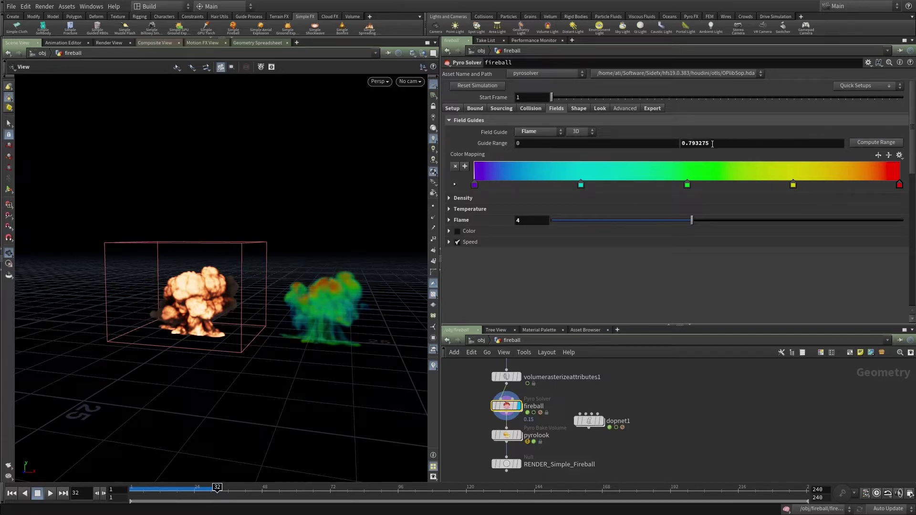
pyautogui.moveTo(712, 144); pyautogui.dragTo(682, 146)
pyautogui.click(691, 285)
pyautogui.click(707, 143)
pyautogui.doubleClick(707, 143)
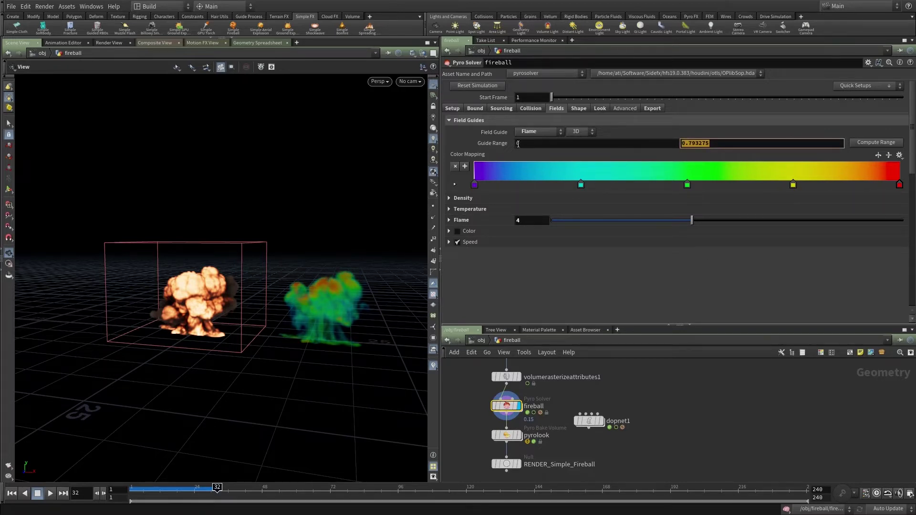
pyautogui.click(595, 258)
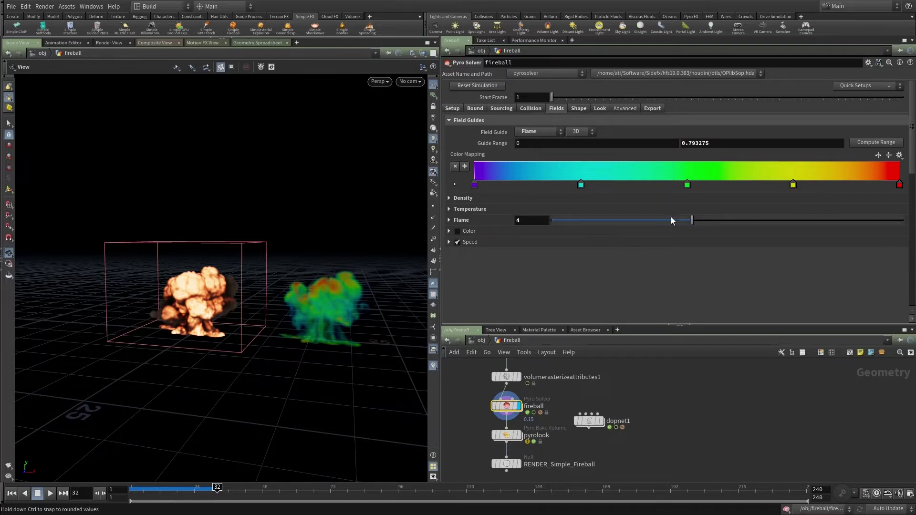
pyautogui.click(717, 143)
pyautogui.click(681, 271)
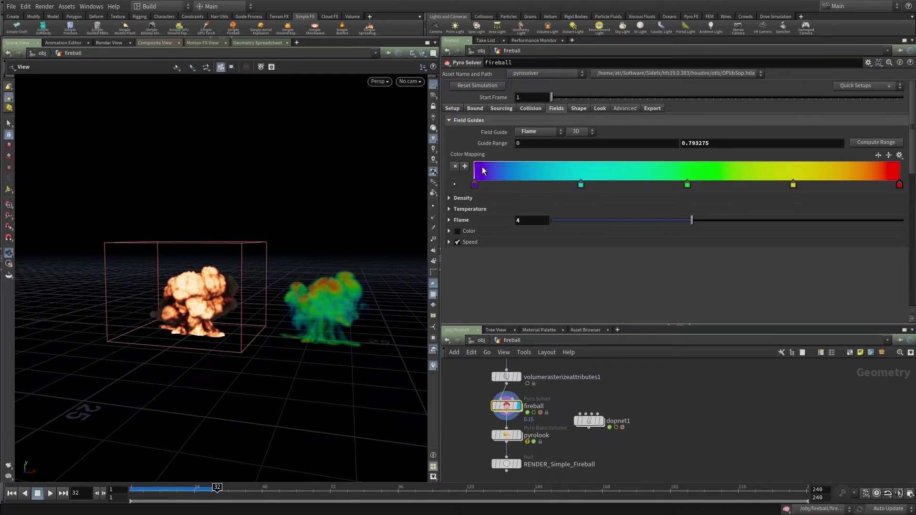
# Step: Inspect the solver's Disturbance settings and the Density field's dissipation settings with their control ranges
pyautogui.click(576, 109)
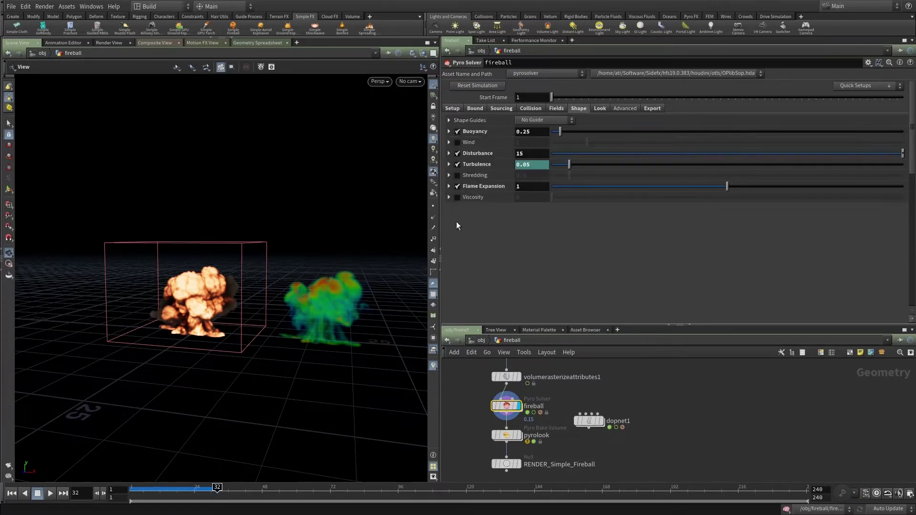
pyautogui.click(477, 153)
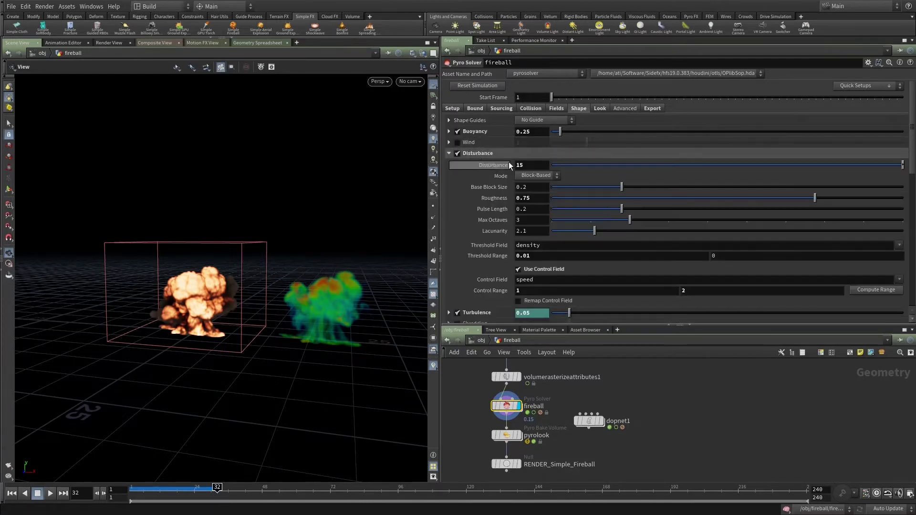
pyautogui.click(555, 109)
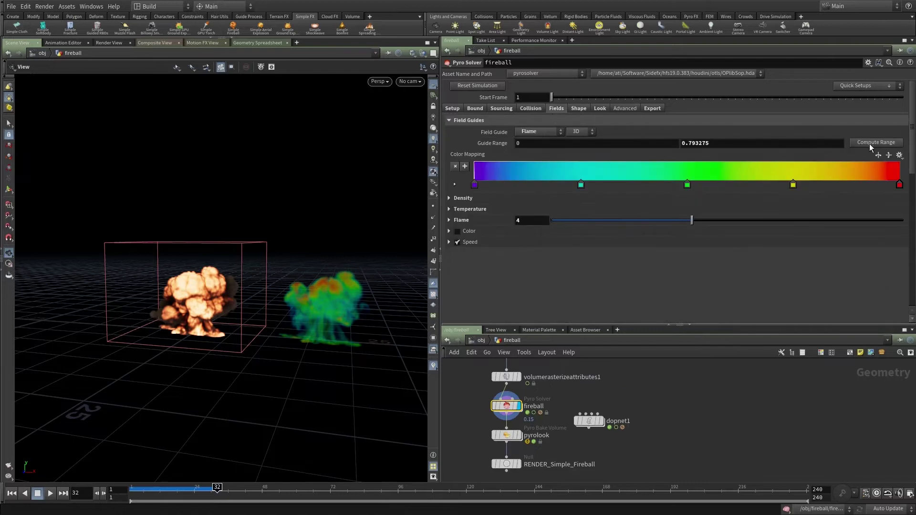
pyautogui.click(464, 198)
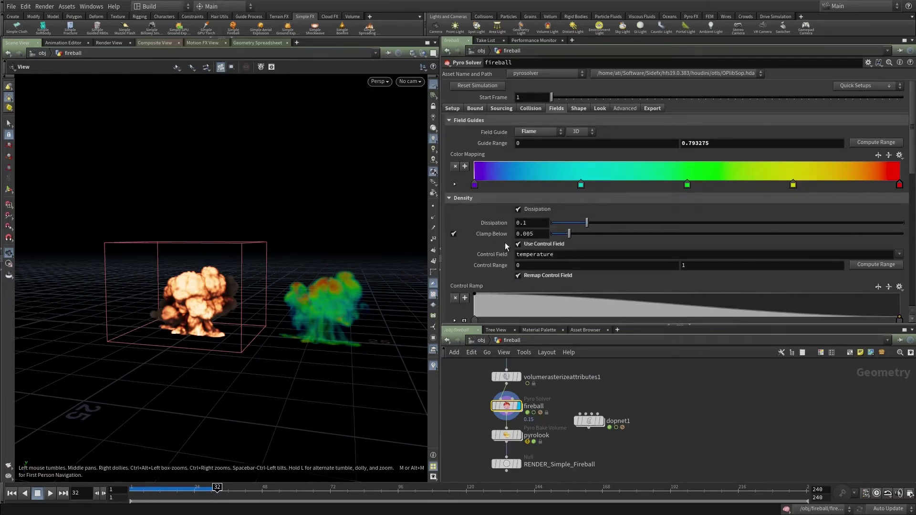
pyautogui.click(461, 198)
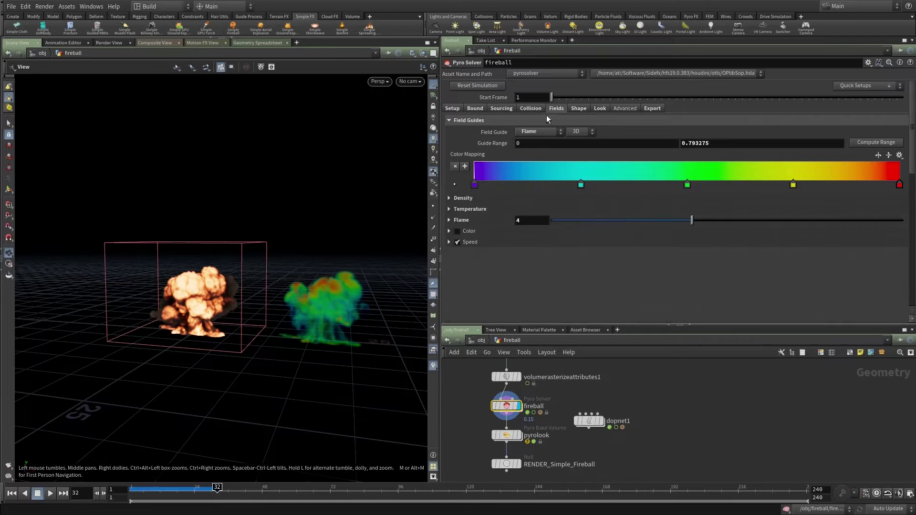
# Step: Turn off the Field Guide and set the solver's Shape Guide to Disturbance, with the guide in view
pyautogui.click(542, 141)
pyautogui.click(575, 108)
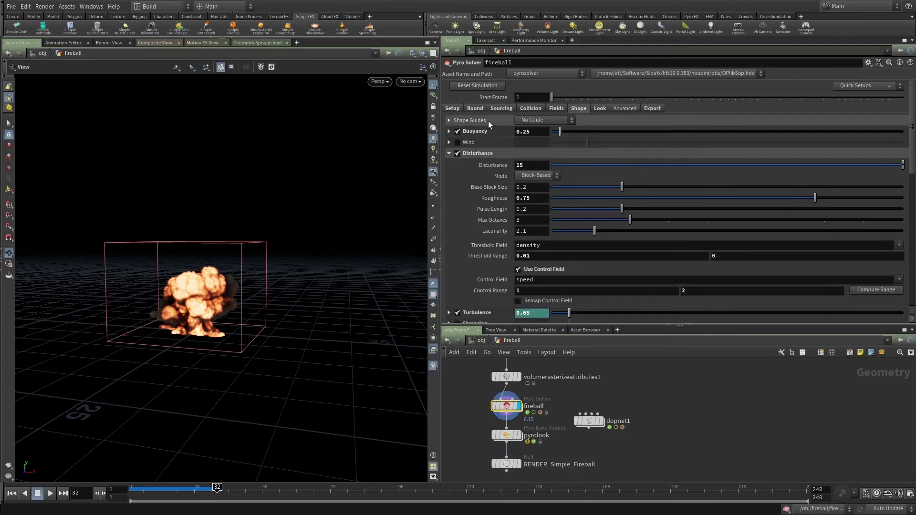
pyautogui.click(481, 154)
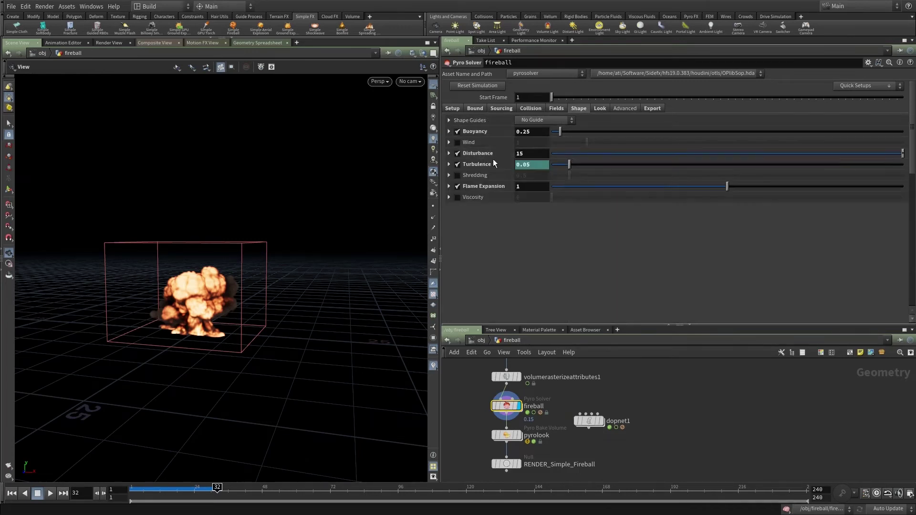
pyautogui.click(501, 118)
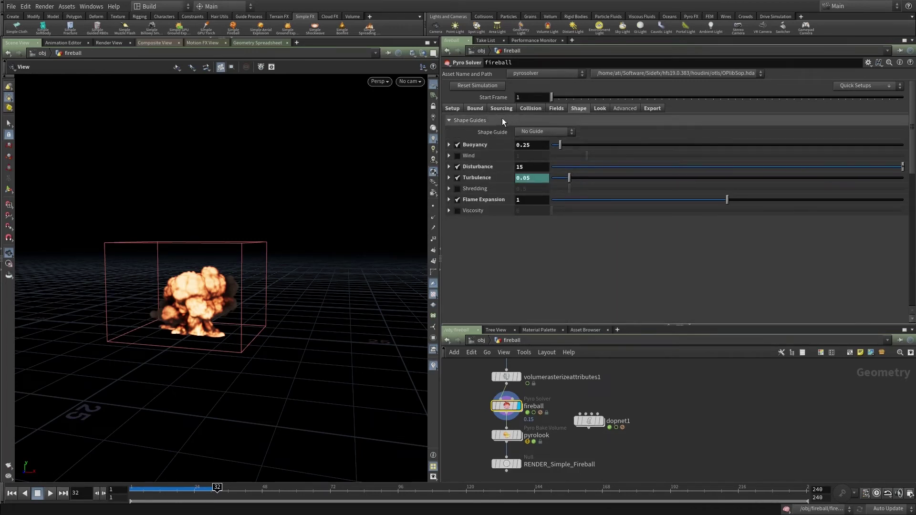
pyautogui.click(542, 150)
pyautogui.moveTo(160, 270); pyautogui.dragTo(286, 232, button='middle')
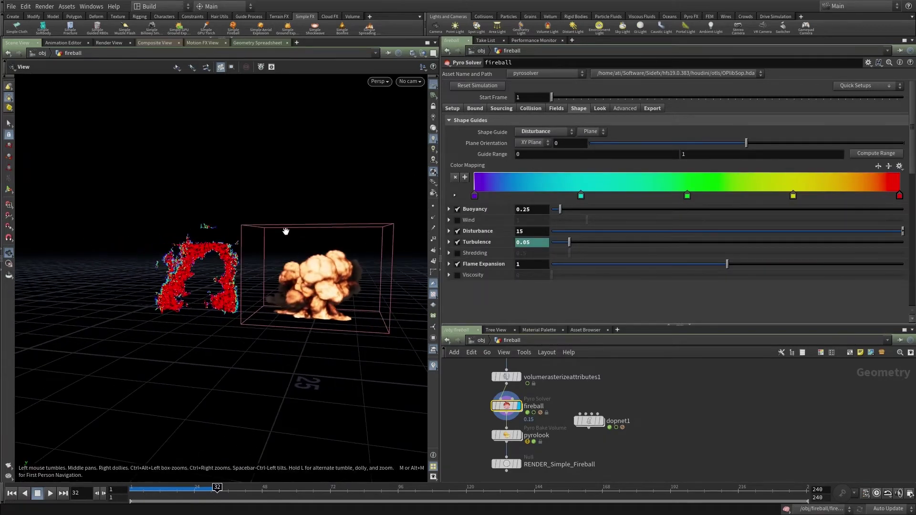
# Step: Set the Shape Guide to Turbulence and inspect its vectors next to the fireball from several angles
pyautogui.click(526, 132)
pyautogui.click(543, 158)
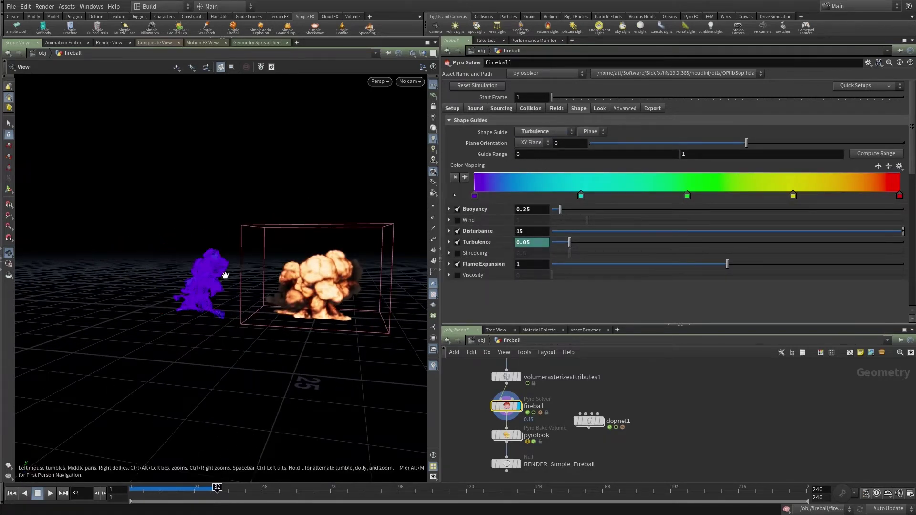
pyautogui.moveTo(225, 276); pyautogui.dragTo(224, 252, button='right')
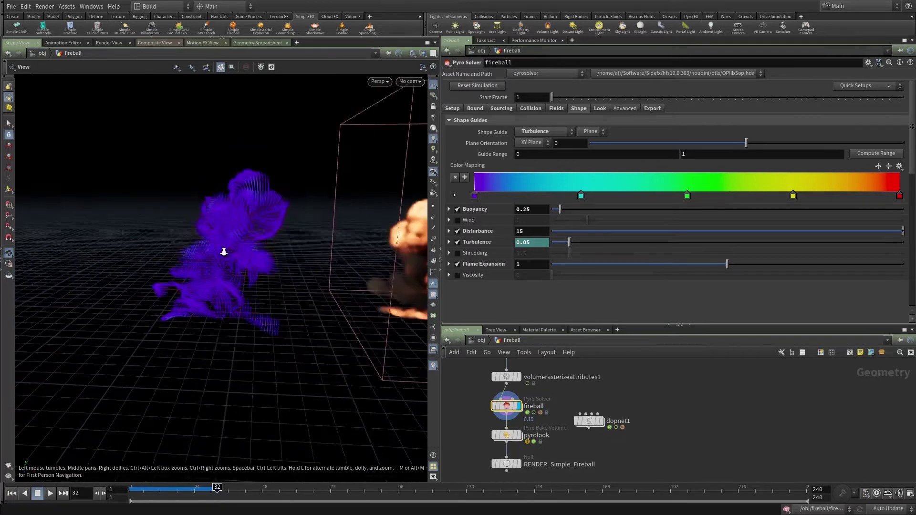
pyautogui.moveTo(363, 280); pyautogui.dragTo(307, 264)
pyautogui.moveTo(365, 285); pyautogui.dragTo(343, 248)
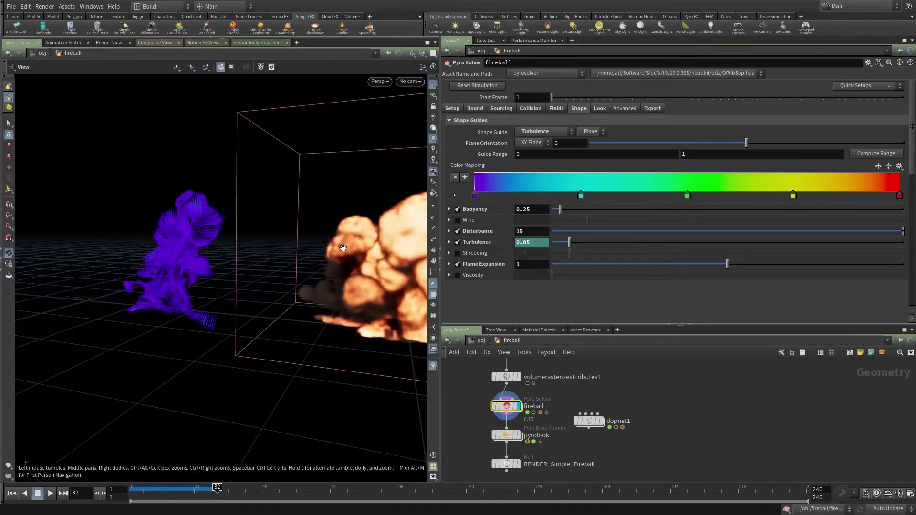
pyautogui.moveTo(343, 248); pyautogui.dragTo(330, 274, button='right')
pyautogui.moveTo(329, 274); pyautogui.dragTo(303, 261, button='middle')
pyautogui.moveTo(303, 261); pyautogui.dragTo(354, 248)
pyautogui.moveTo(353, 248); pyautogui.dragTo(340, 254, button='right')
# Step: Switch the Shape Guide back to Disturbance, view it up close and expand the Disturbance parameters
pyautogui.click(534, 132)
pyautogui.click(543, 153)
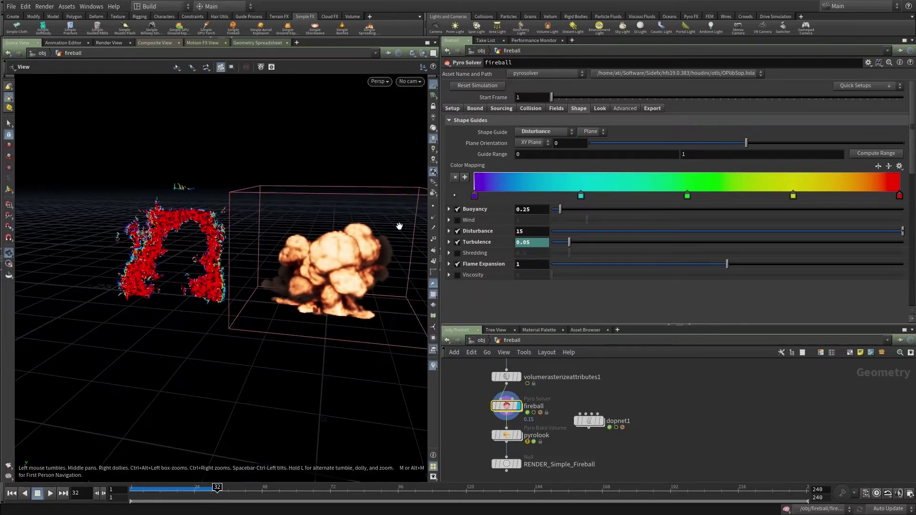
pyautogui.moveTo(187, 232); pyautogui.dragTo(283, 168, button='right')
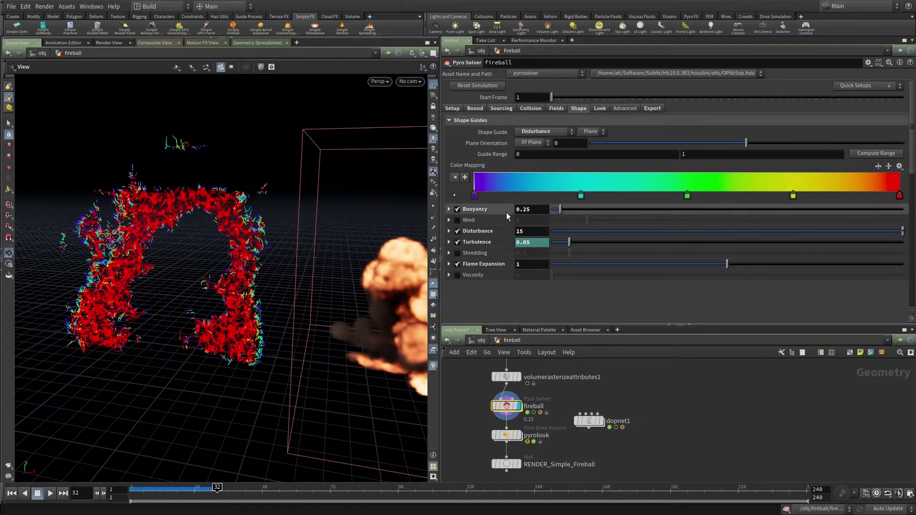
pyautogui.click(481, 232)
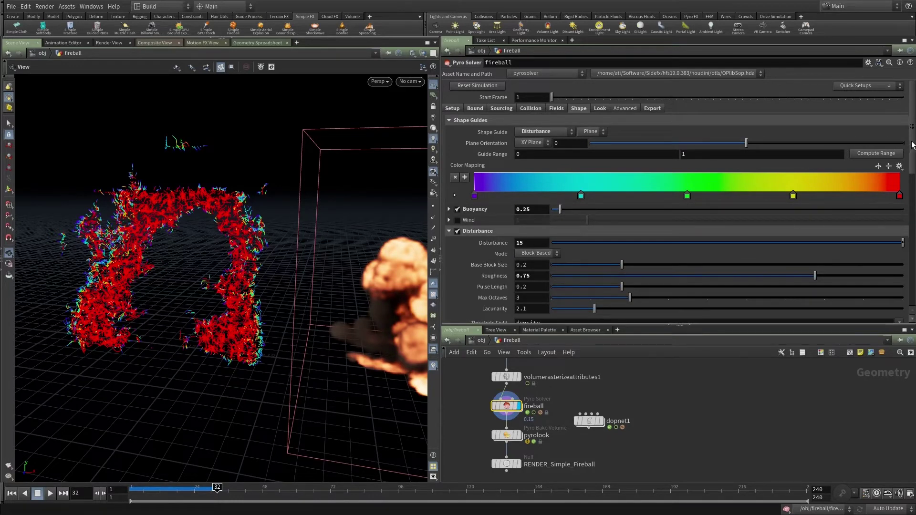
# Step: Set the Disturbance Base Block Size to 0.913 and Roughness to 0.985, viewing the guide's response
pyautogui.scroll(-3, 912, 145)
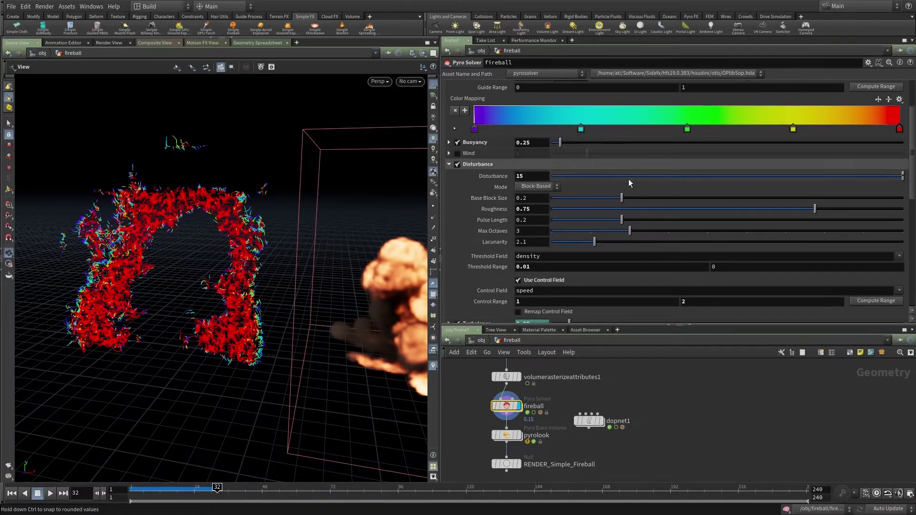
pyautogui.moveTo(663, 197); pyautogui.dragTo(872, 191)
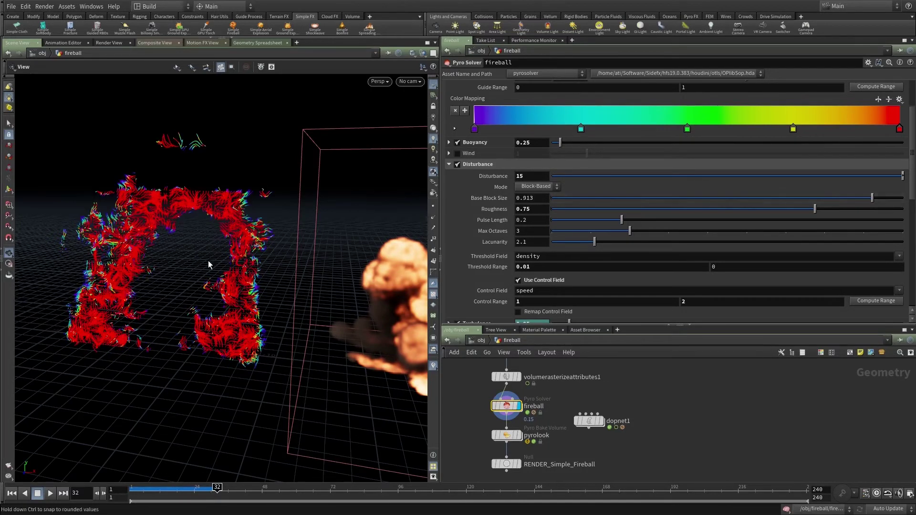
pyautogui.moveTo(209, 262)
pyautogui.mouseDown()
pyautogui.moveTo(178, 239)
pyautogui.moveTo(206, 258)
pyautogui.moveTo(189, 255)
pyautogui.moveTo(209, 248)
pyautogui.mouseUp()
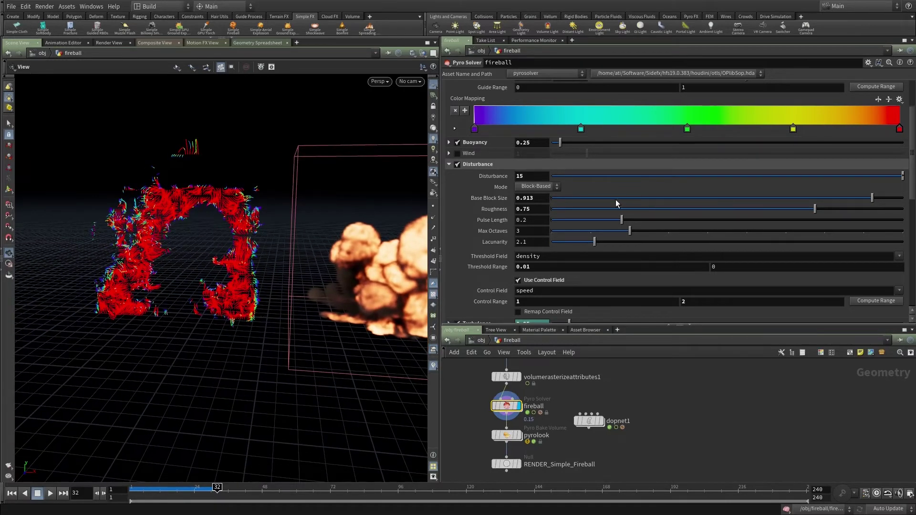
pyautogui.moveTo(597, 209); pyautogui.dragTo(854, 212)
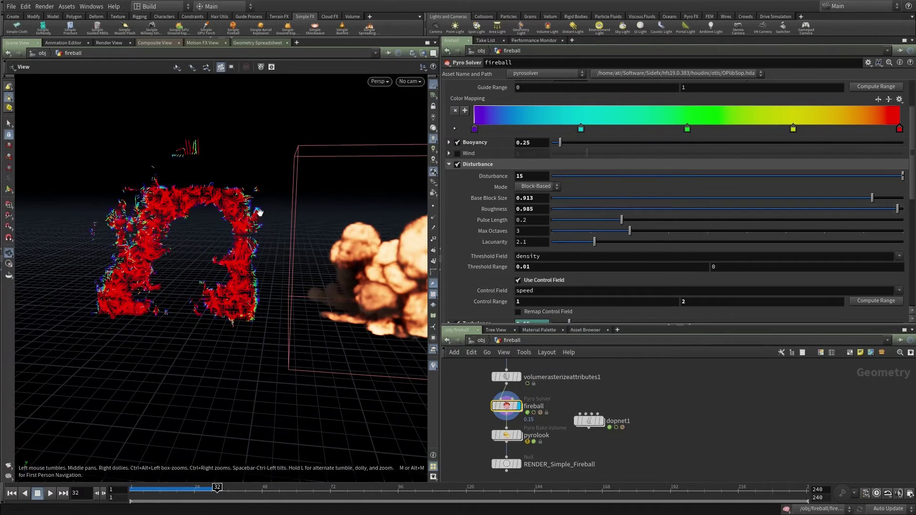
pyautogui.moveTo(277, 217); pyautogui.dragTo(278, 237)
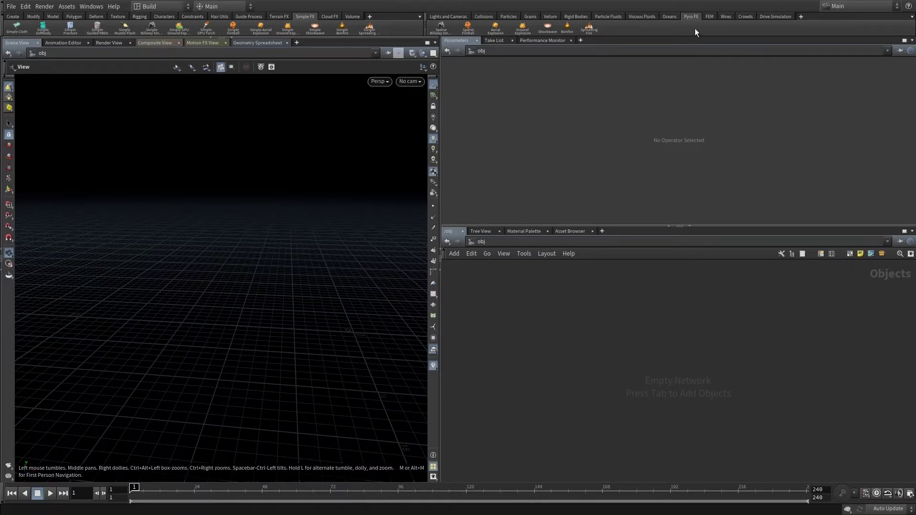
# Step: Create a Sparse Fireball with the Pyro FX tools and open its fireball geometry network
pyautogui.click(470, 28)
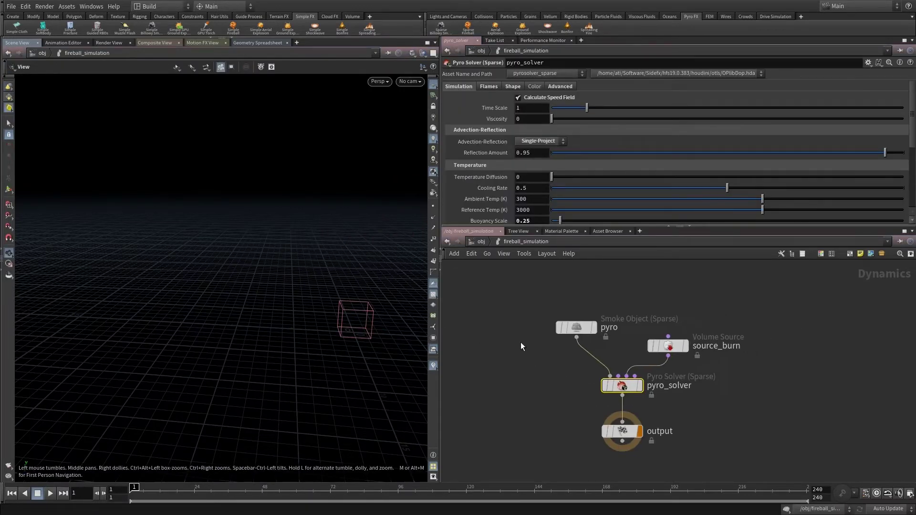
pyautogui.click(481, 241)
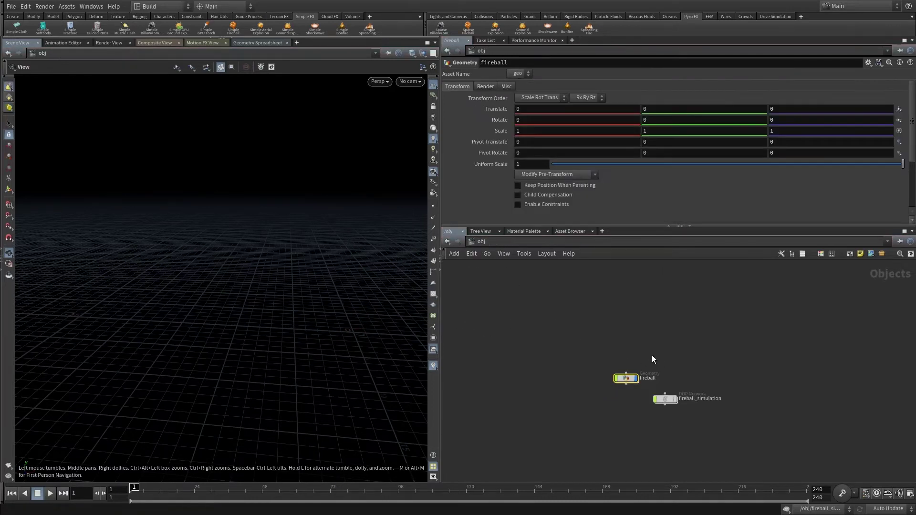
pyautogui.moveTo(626, 377); pyautogui.dragTo(624, 353)
pyautogui.scroll(2, 639, 372)
pyautogui.moveTo(648, 372); pyautogui.dragTo(606, 347, button='middle')
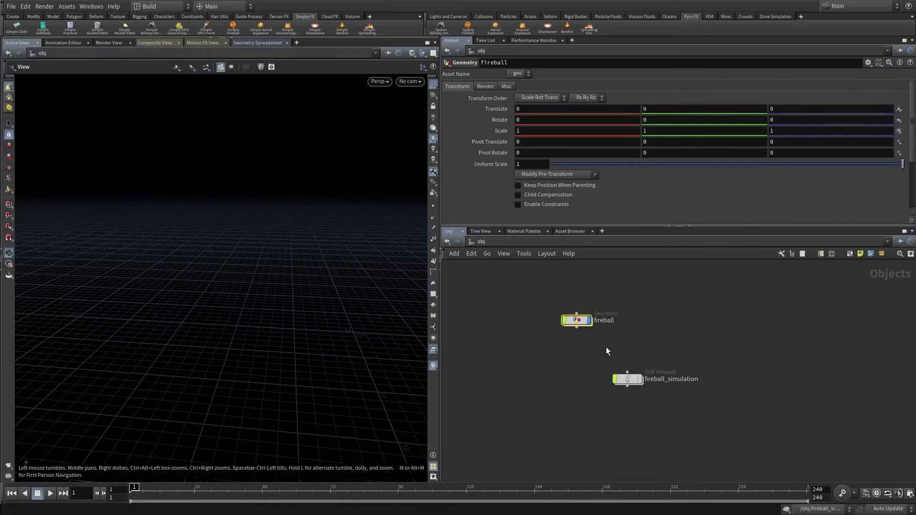
pyautogui.doubleClick(576, 320)
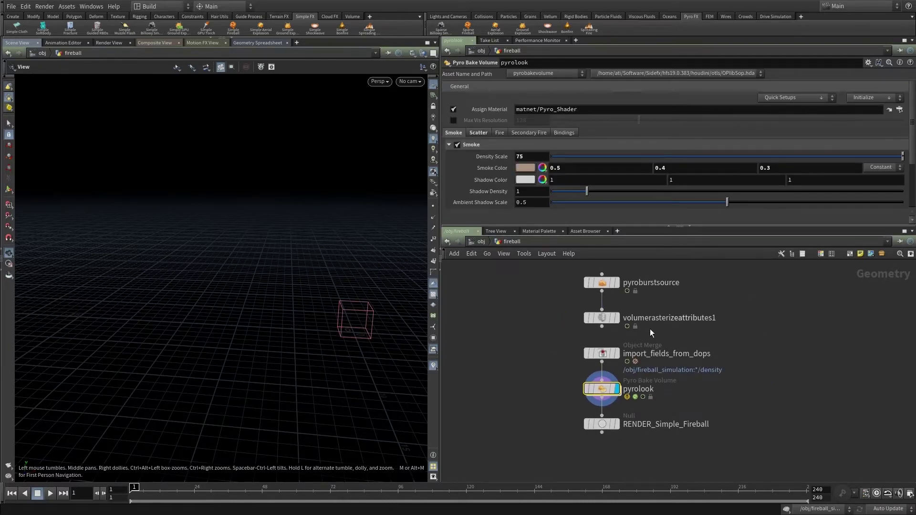
# Step: Open the fireball_simulation network and spread out its pyro, source_burn and pyro_solver nodes
pyautogui.click(481, 241)
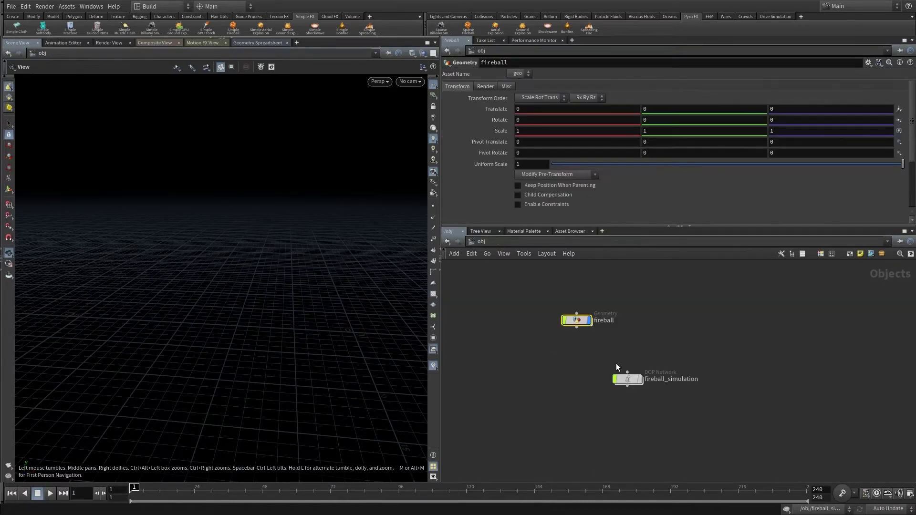
pyautogui.click(625, 381)
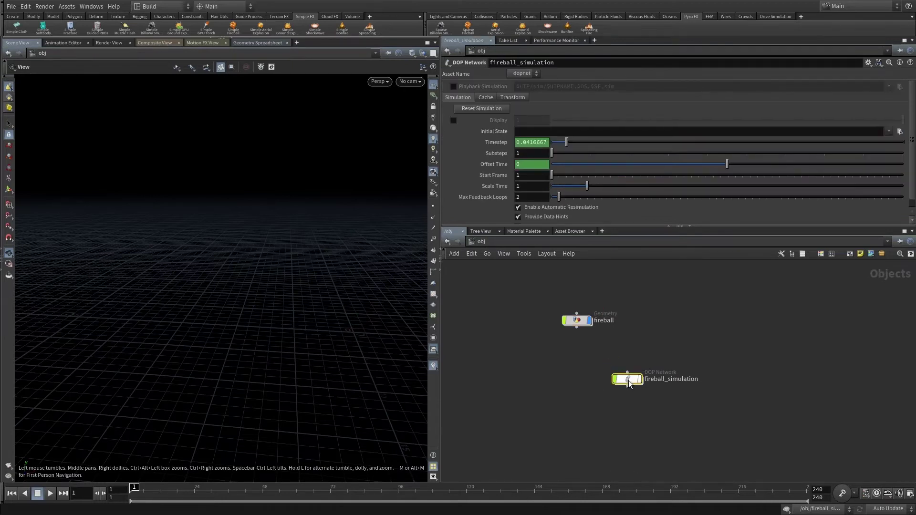
pyautogui.doubleClick(628, 379)
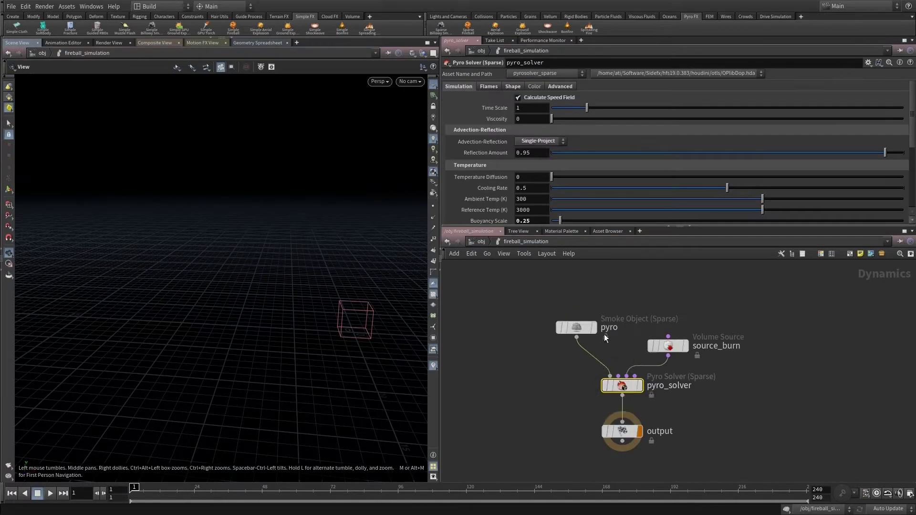
pyautogui.moveTo(599, 348); pyautogui.dragTo(599, 348)
pyautogui.moveTo(576, 327); pyautogui.dragTo(536, 308)
pyautogui.moveTo(668, 346); pyautogui.dragTo(679, 305)
pyautogui.moveTo(670, 370); pyautogui.dragTo(643, 324, button='middle')
pyautogui.moveTo(648, 311); pyautogui.dragTo(597, 328)
# Step: Inspect the parameters of the output, pyro_solver and source_burn nodes
pyautogui.click(602, 387)
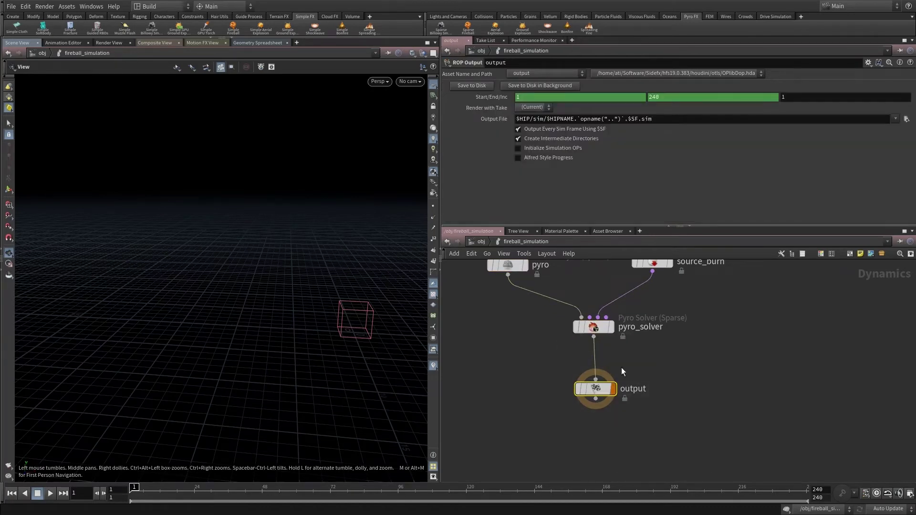
pyautogui.click(596, 328)
pyautogui.moveTo(606, 286); pyautogui.dragTo(609, 345, button='middle')
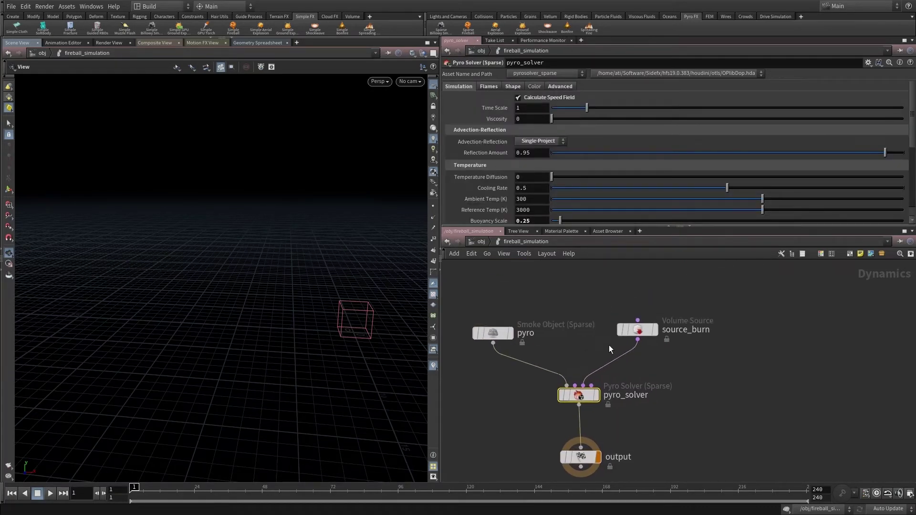
pyautogui.moveTo(616, 274); pyautogui.dragTo(668, 333)
pyautogui.press('l')
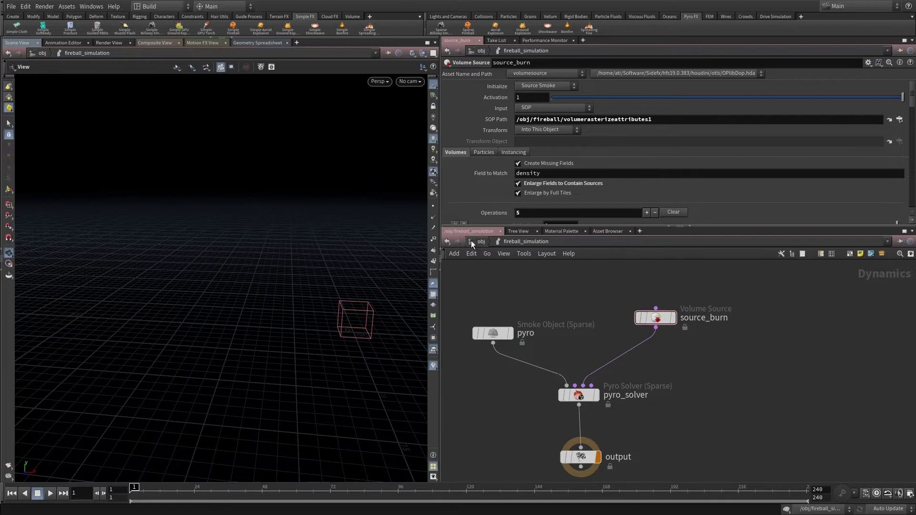
# Step: Return to the object level and delete the fireball and fireball_simulation nodes
pyautogui.click(471, 242)
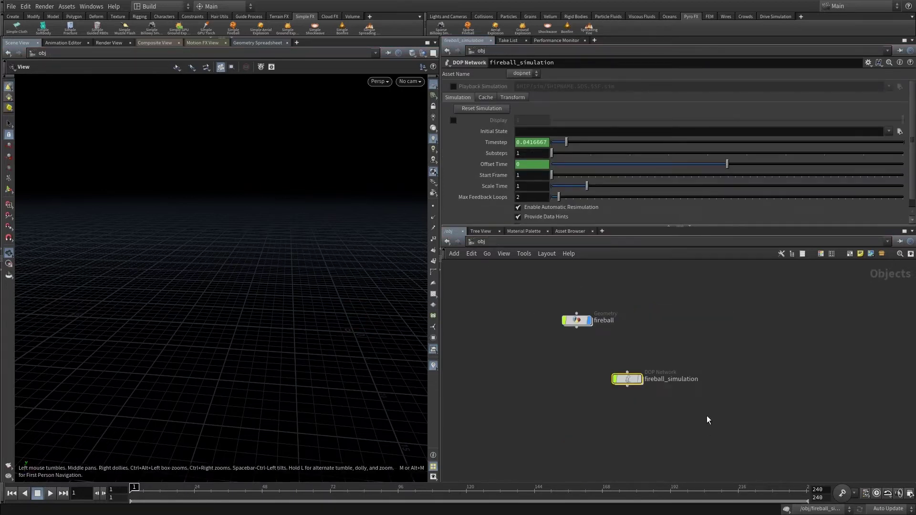
pyautogui.moveTo(717, 414); pyautogui.dragTo(766, 430)
pyautogui.moveTo(747, 424); pyautogui.dragTo(528, 305)
pyautogui.press('Delete')
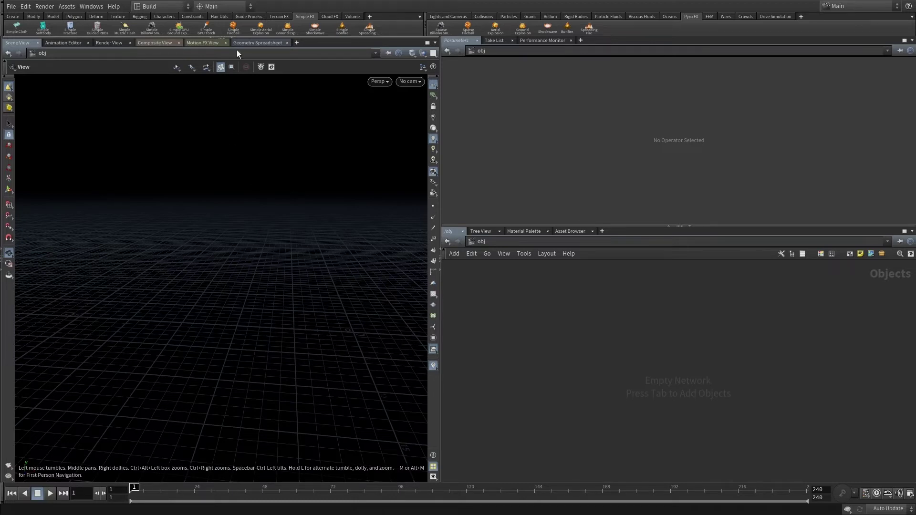
# Step: Create a Simple Fireball with the Simple FX tools, check its single object node and reopen its geometry network
pyautogui.click(234, 27)
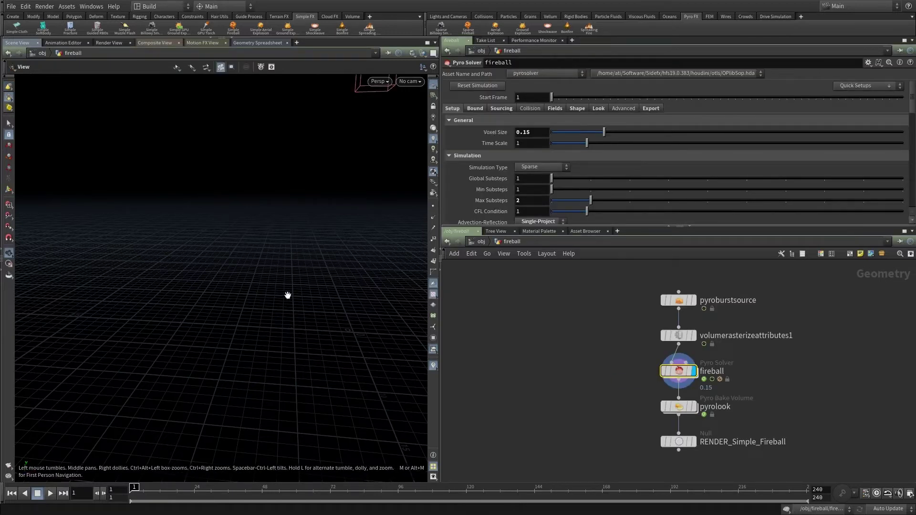
pyautogui.moveTo(552, 310); pyautogui.dragTo(517, 320, button='middle')
pyautogui.click(481, 242)
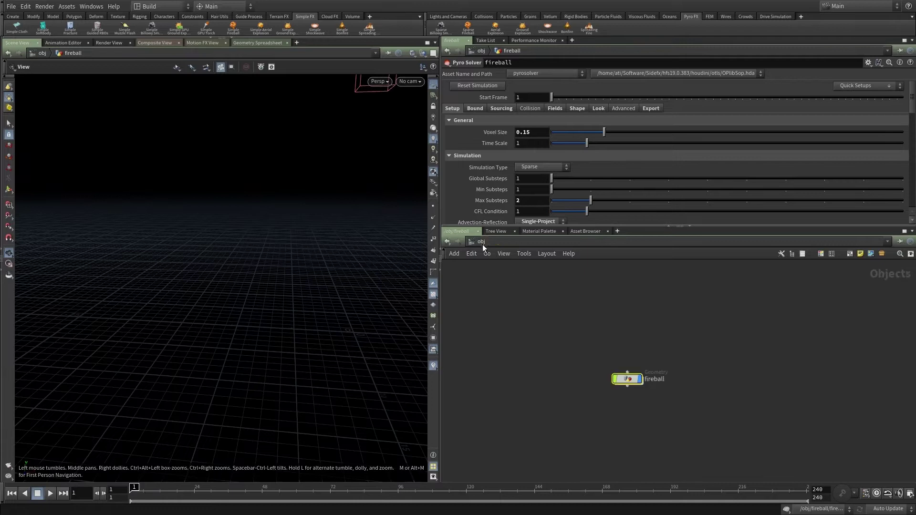
pyautogui.doubleClick(571, 322)
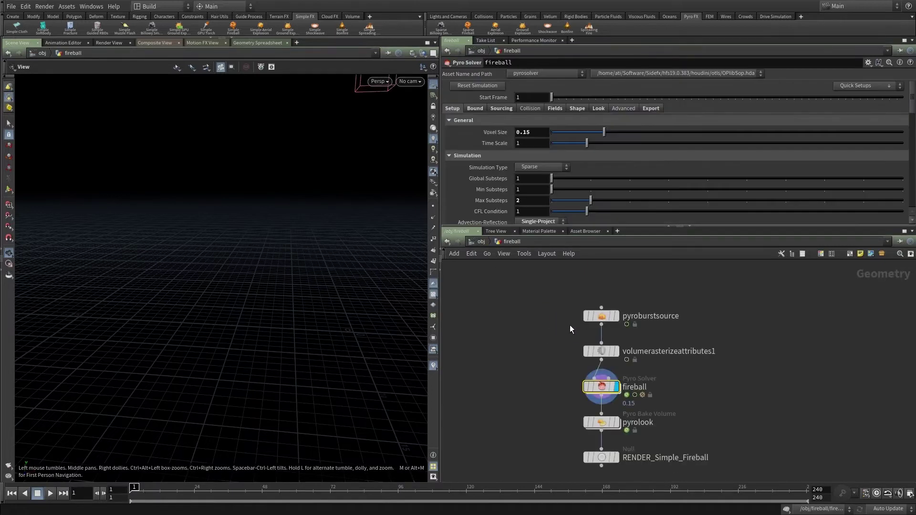
pyautogui.moveTo(531, 328); pyautogui.dragTo(646, 352)
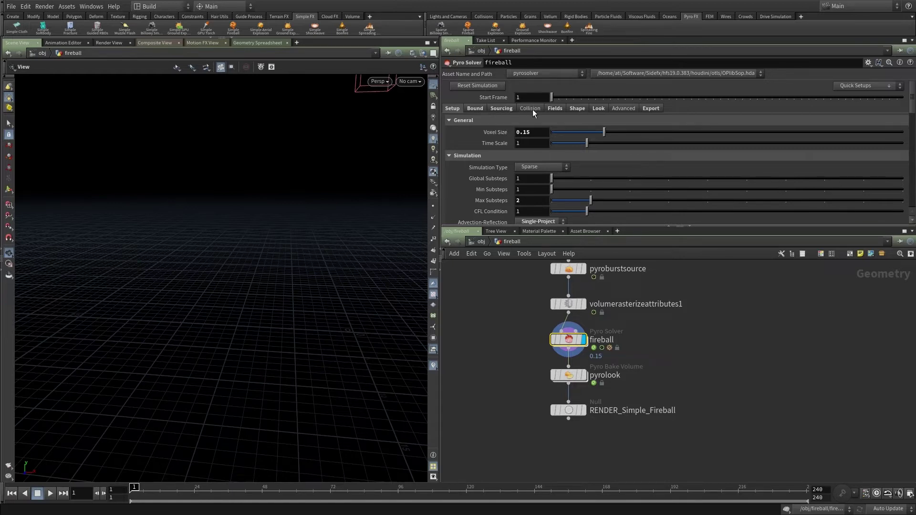
# Step: Look through the solver's Fields, Shape, Sourcing, Bound and Setup parameters and enlarge the parameter area
pyautogui.click(556, 110)
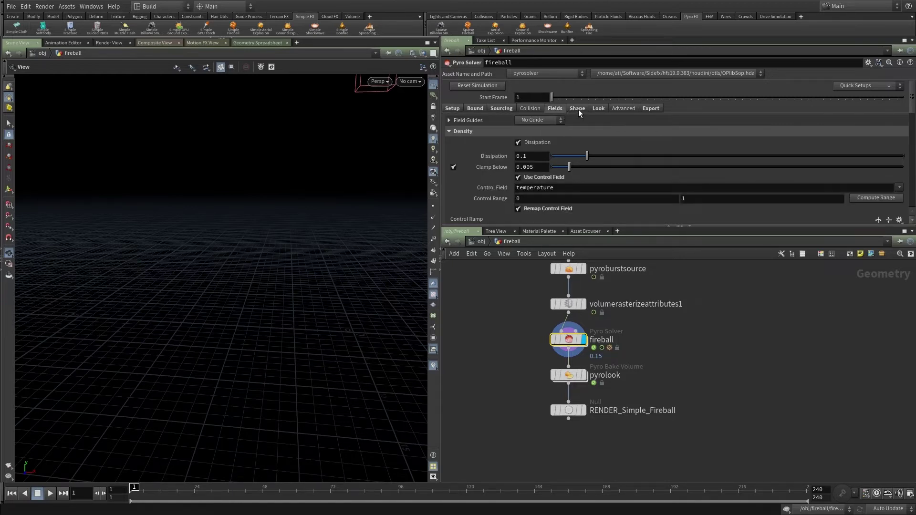
pyautogui.click(577, 109)
pyautogui.click(554, 110)
pyautogui.click(494, 109)
pyautogui.click(474, 108)
pyautogui.click(452, 109)
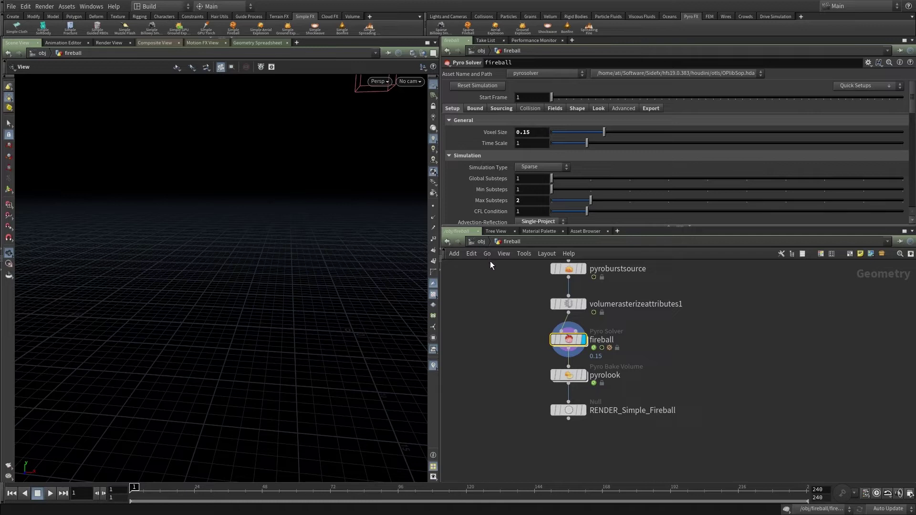
pyautogui.moveTo(637, 227); pyautogui.dragTo(637, 258)
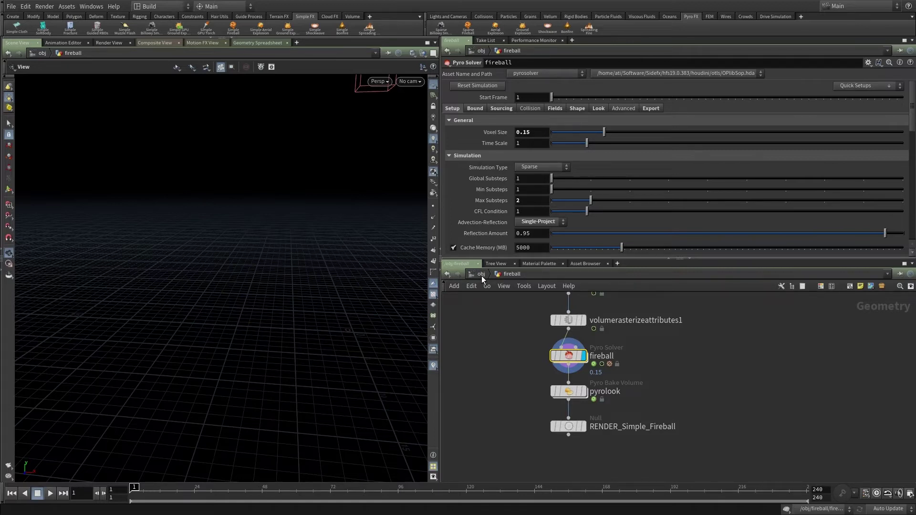
pyautogui.moveTo(524, 345); pyautogui.dragTo(499, 364, button='middle')
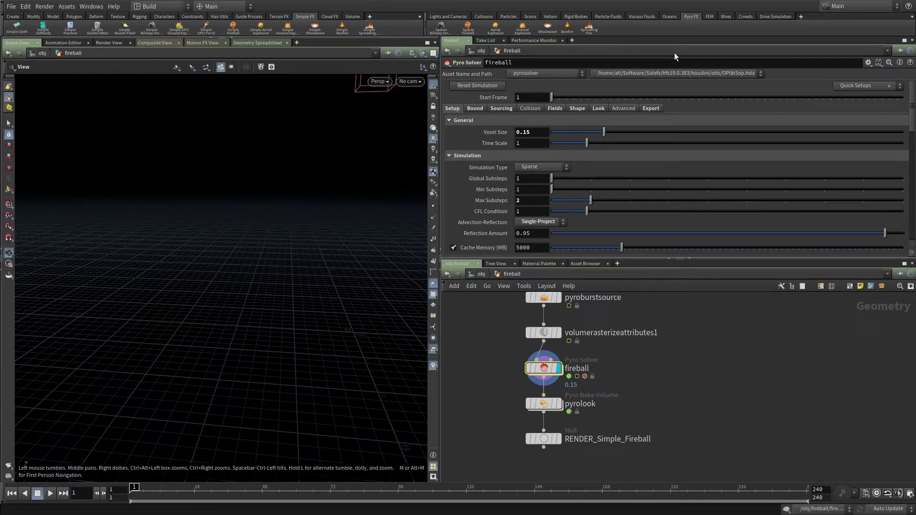
pyautogui.moveTo(507, 352); pyautogui.dragTo(502, 355, button='middle')
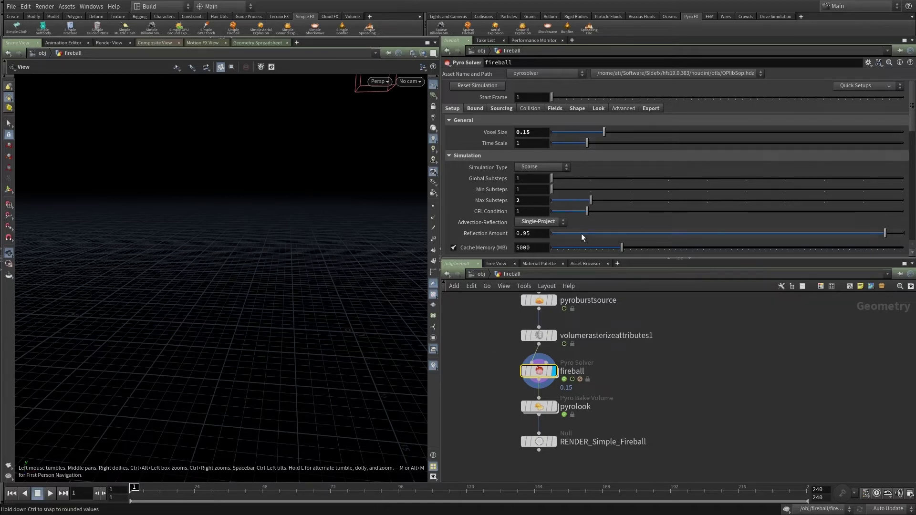
pyautogui.moveTo(579, 375)
pyautogui.mouseDown(button='middle')
pyautogui.moveTo(576, 354)
pyautogui.moveTo(574, 383)
pyautogui.mouseUp(button='middle')
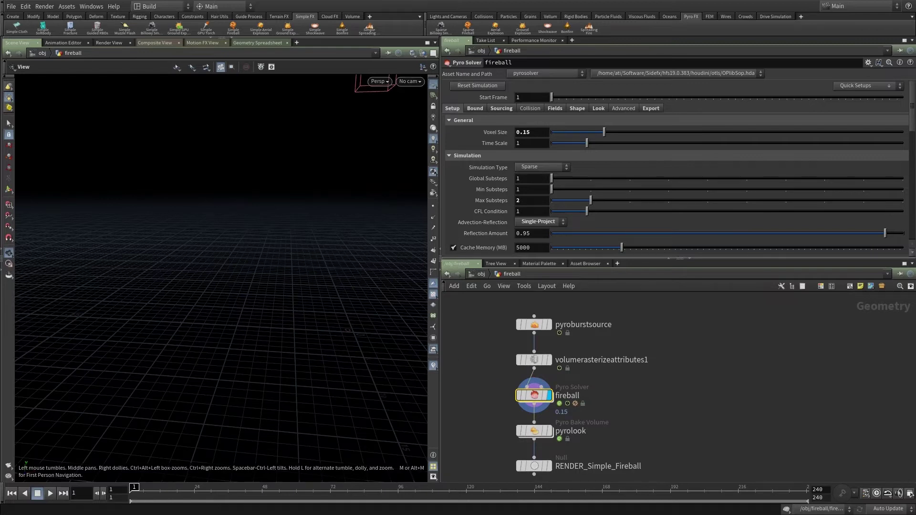
# Step: Simulate the fireball up to frame 18, viewing it from a low angle
pyautogui.click(50, 493)
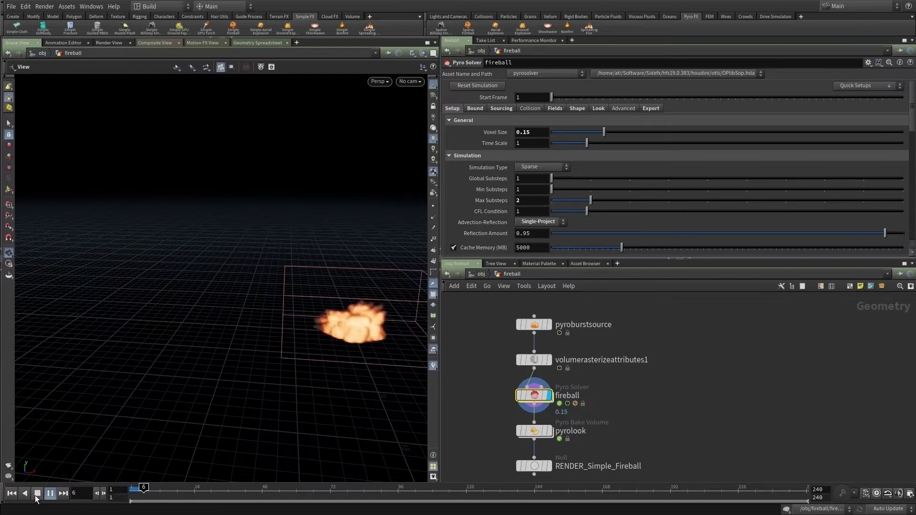
pyautogui.click(38, 493)
pyautogui.moveTo(143, 334); pyautogui.dragTo(125, 449)
pyautogui.click(50, 494)
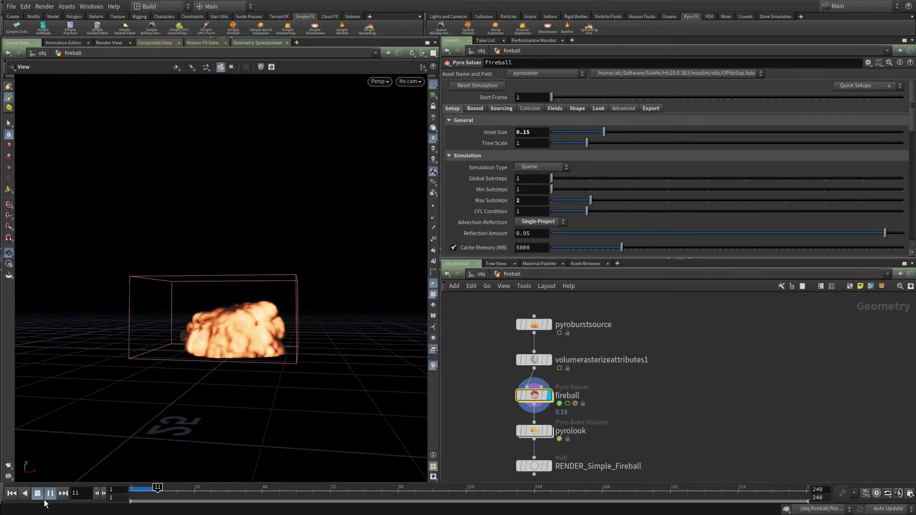
pyautogui.click(37, 494)
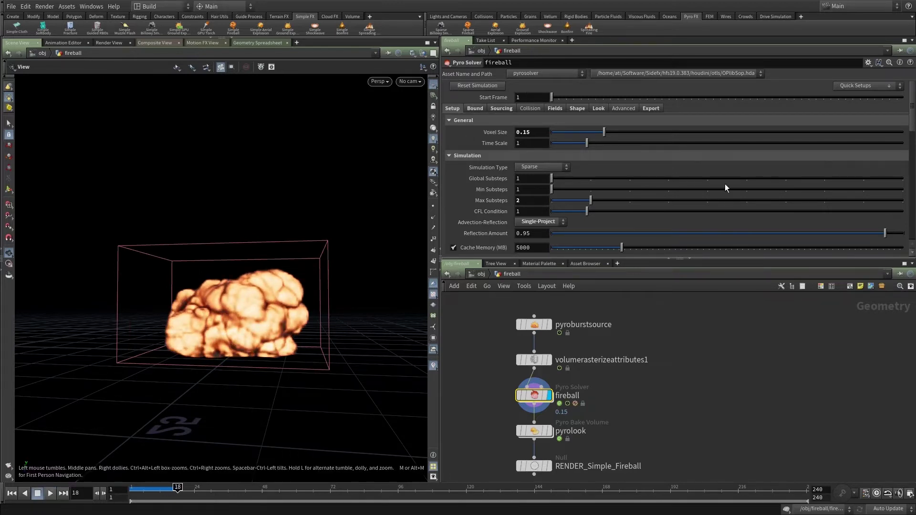
# Step: Move the pyroburstsource and volumerasterizeattributes1 nodes away from the fireball solver, then reselect the solver
pyautogui.moveTo(611, 395); pyautogui.dragTo(637, 405, button='middle')
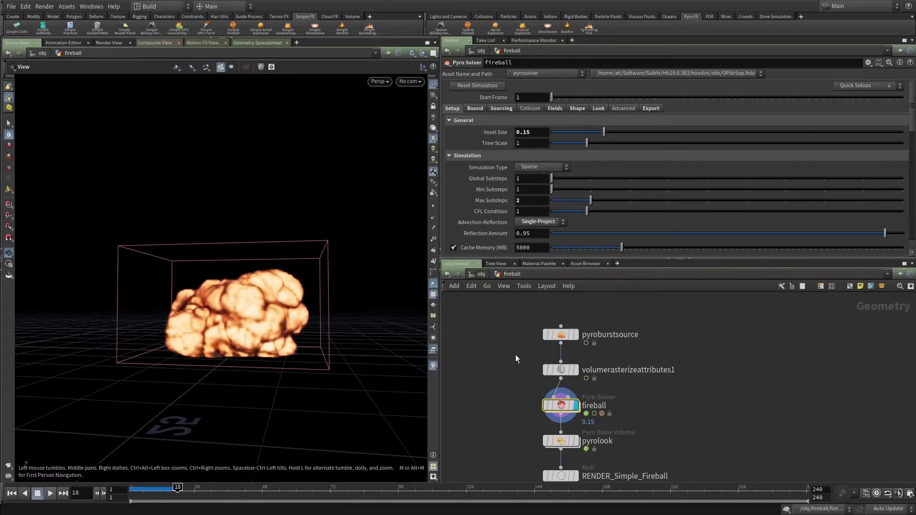
pyautogui.moveTo(498, 314); pyautogui.dragTo(503, 348)
pyautogui.click(561, 405)
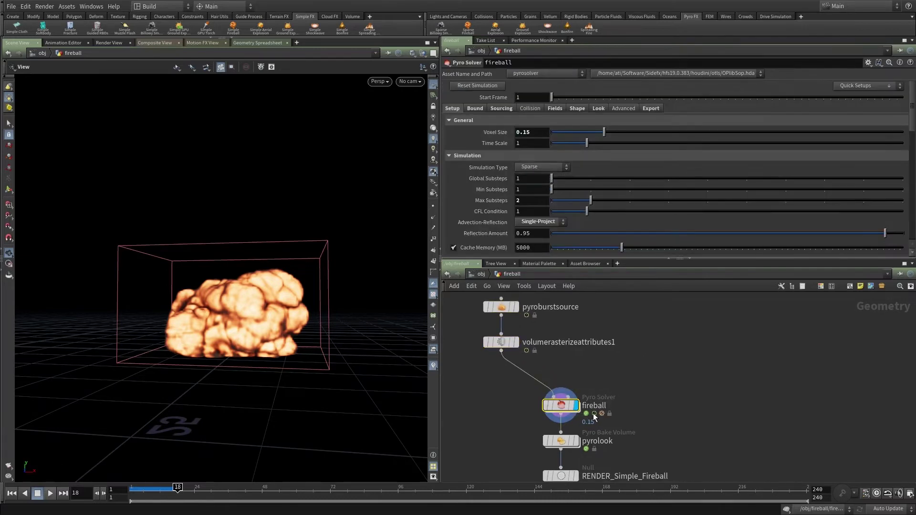
# Step: Apply the solver's quick setup that adds a Cd colour source blended by Alpha, and review its Sourcing entry
pyautogui.click(866, 87)
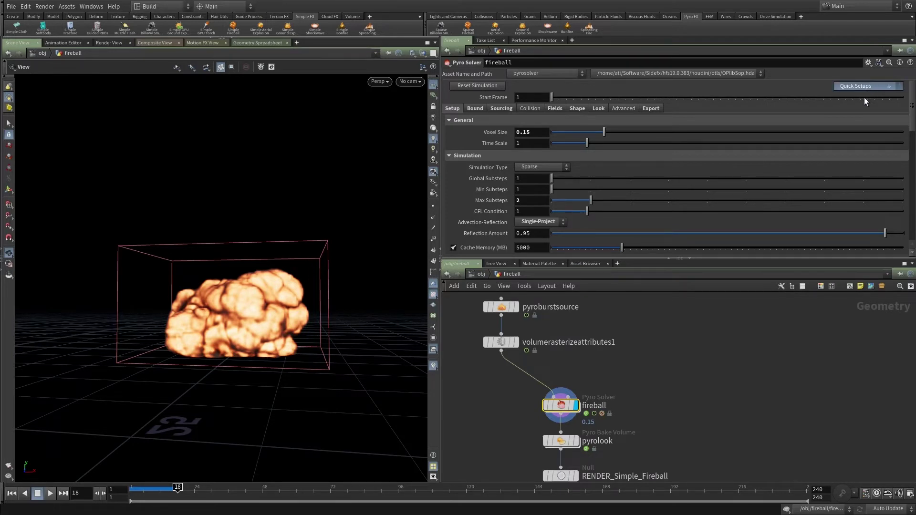
pyautogui.click(862, 144)
pyautogui.click(499, 107)
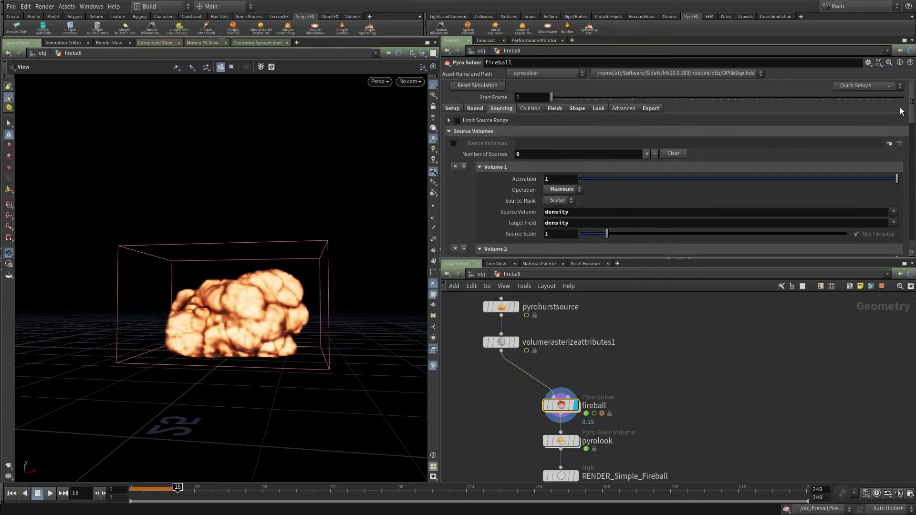
pyautogui.moveTo(911, 107); pyautogui.dragTo(911, 233)
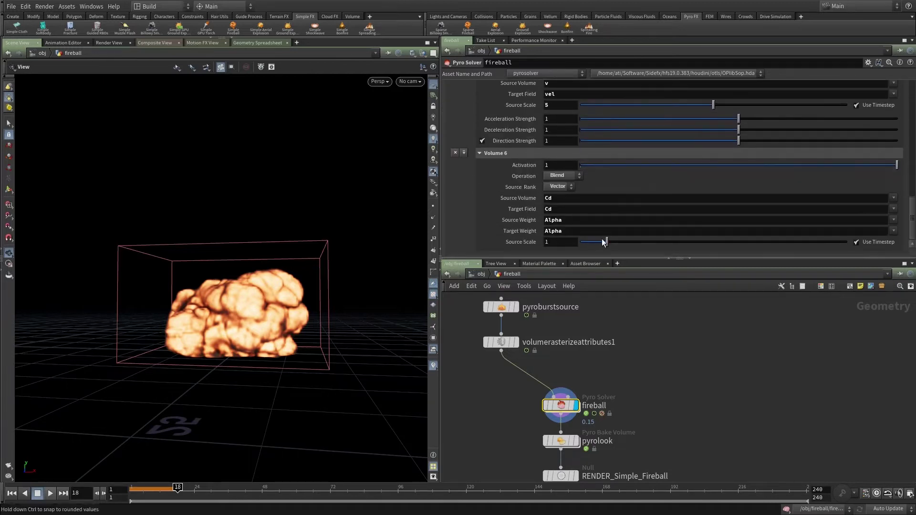
# Step: Remove the Cd source from the solver, and use a quick setup to add a domain_fireball box placed beside the solver
pyautogui.click(453, 152)
pyautogui.moveTo(911, 177); pyautogui.dragTo(907, 96)
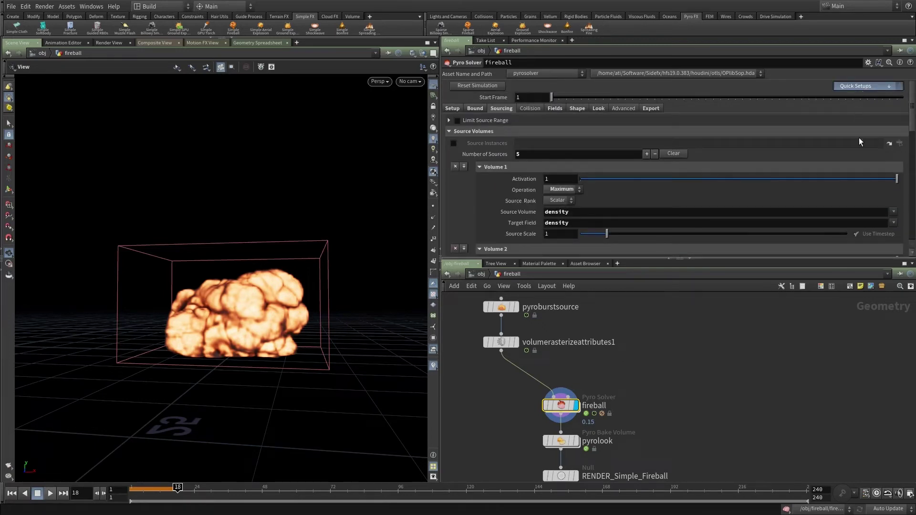
pyautogui.click(867, 156)
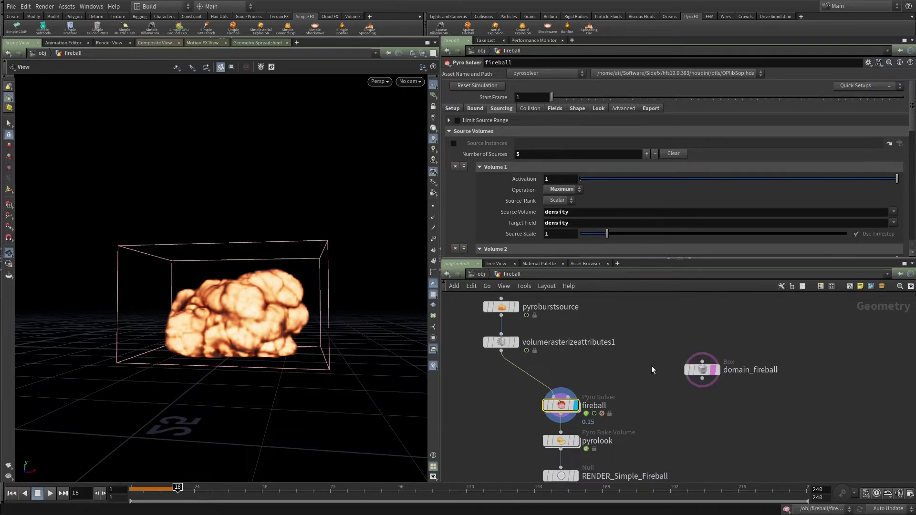
pyautogui.moveTo(622, 376); pyautogui.dragTo(609, 383, button='middle')
pyautogui.moveTo(643, 336); pyautogui.dragTo(744, 405)
pyautogui.moveTo(688, 376); pyautogui.dragTo(631, 357)
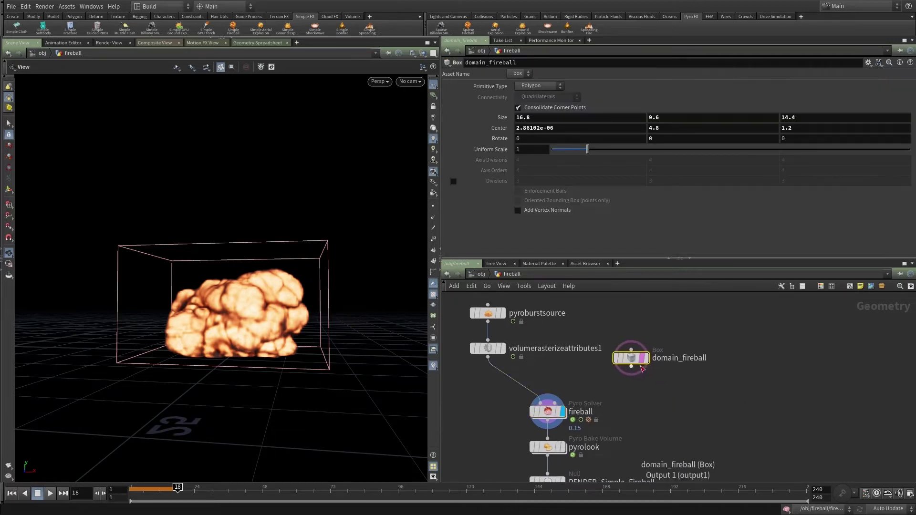
# Step: Display the domain_fireball box, then redisplay the fireball solver and inspect the Bound Size and Center expressions linked to the box
pyautogui.click(646, 358)
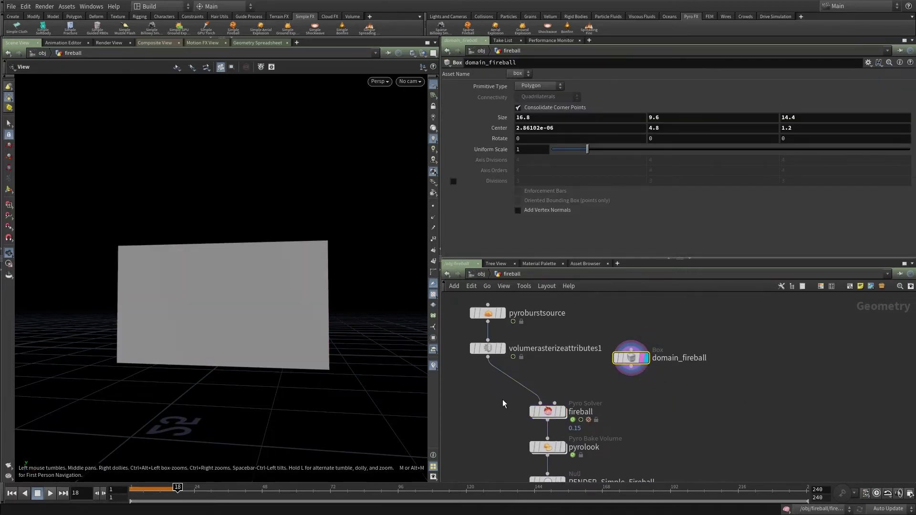
pyautogui.click(564, 414)
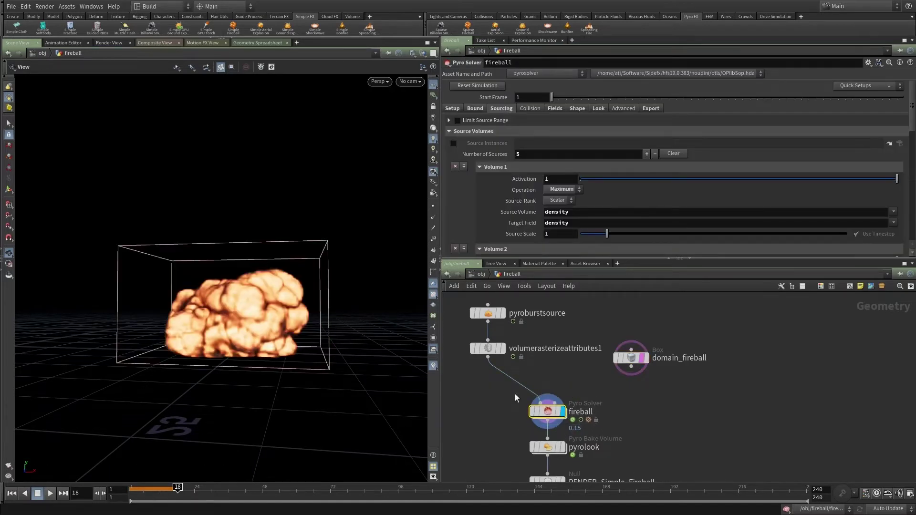
pyautogui.click(475, 109)
pyautogui.click(491, 151)
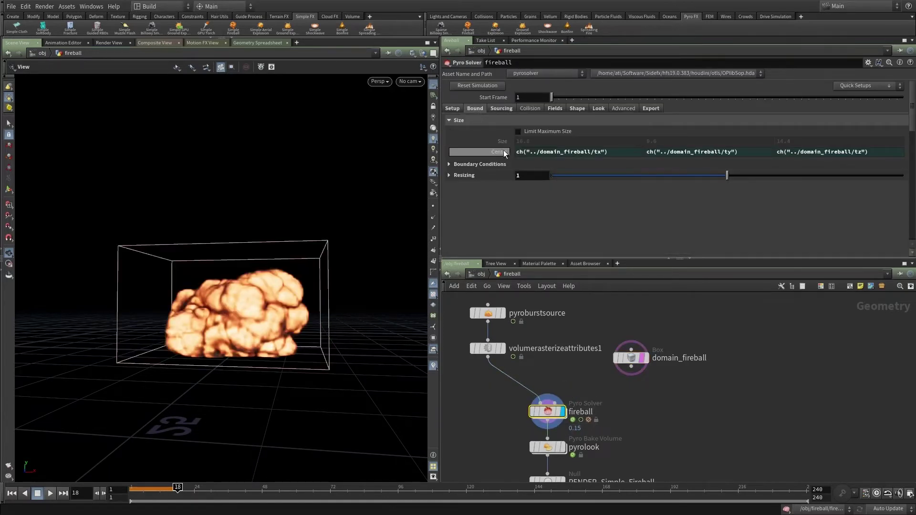
pyautogui.click(491, 151)
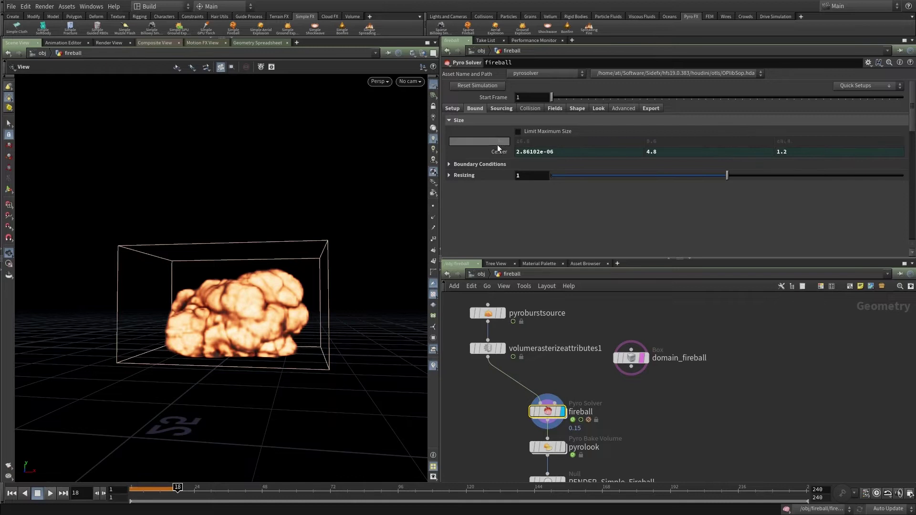
pyautogui.click(498, 145)
pyautogui.click(497, 144)
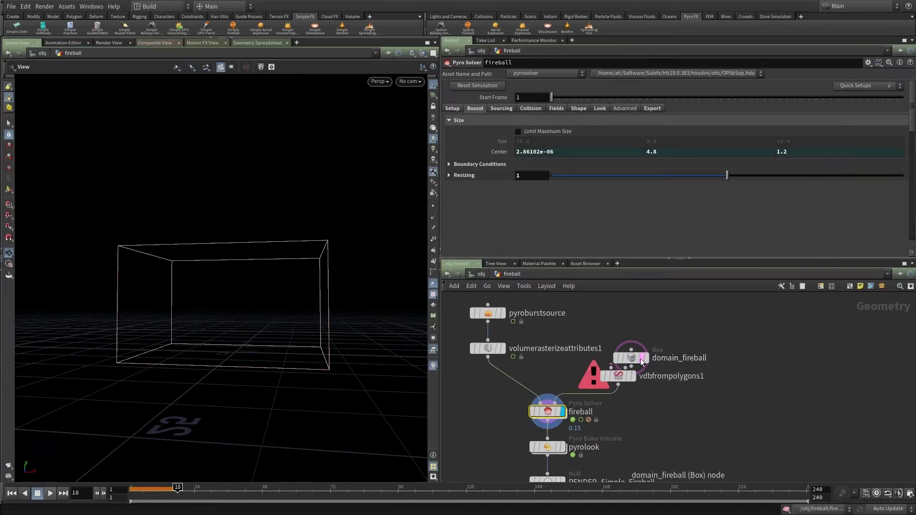
# Step: Add a rubber toy test geometry and connect it to the polygon input of vdbfrompolygons1
pyautogui.click(629, 403)
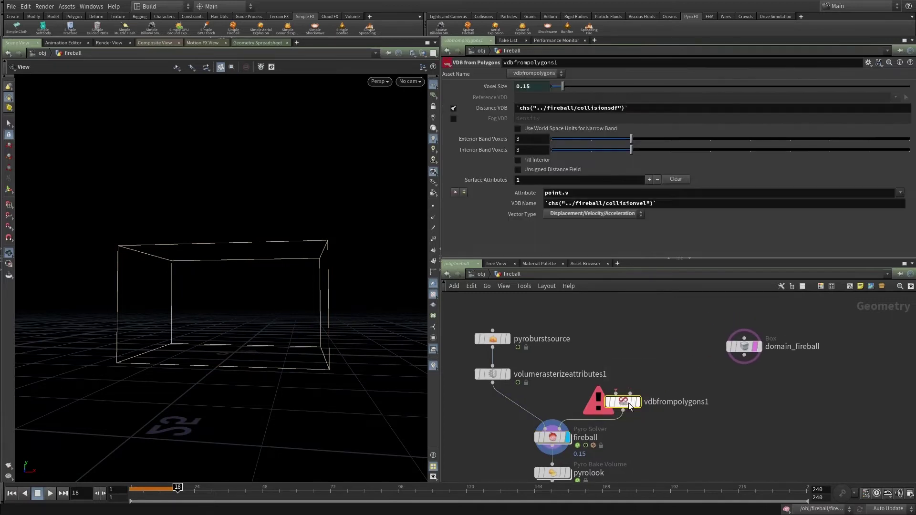
pyautogui.click(700, 356)
pyautogui.press('Tab')
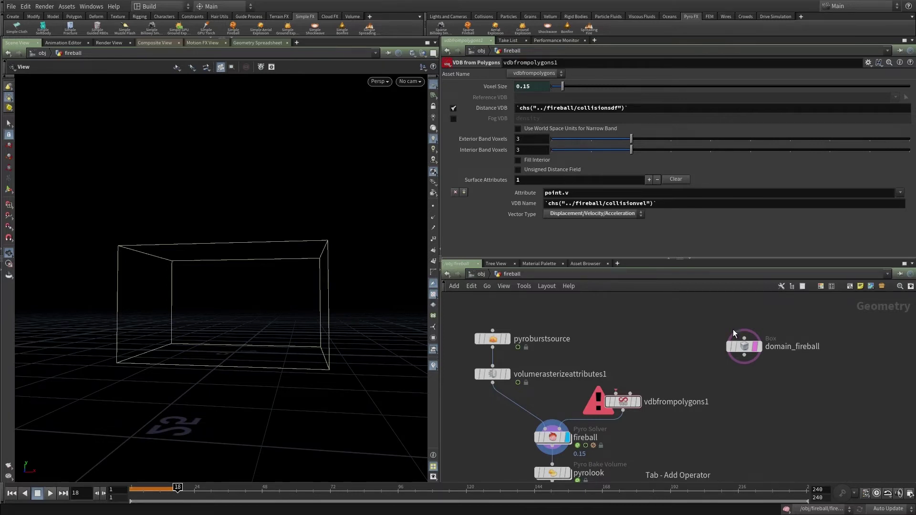
pyautogui.press('Return')
pyautogui.click(621, 342)
pyautogui.moveTo(622, 350); pyautogui.dragTo(617, 393)
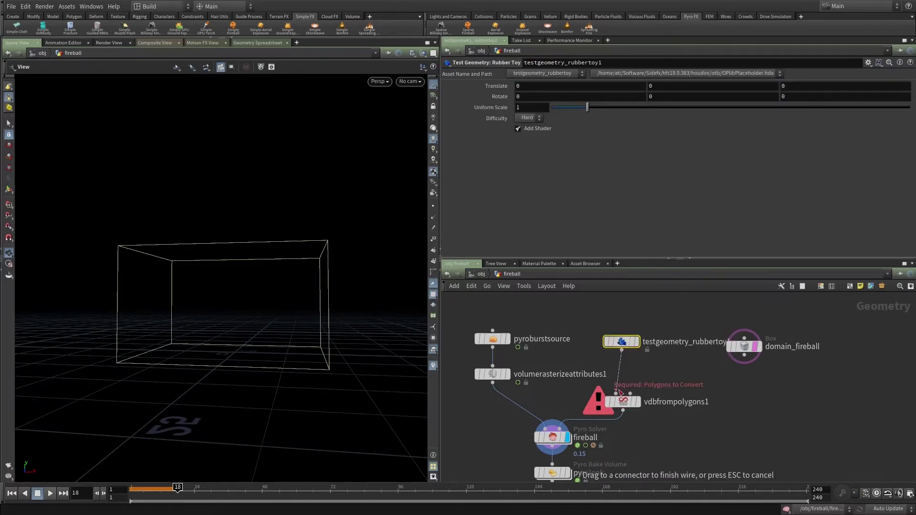
pyautogui.click(657, 363)
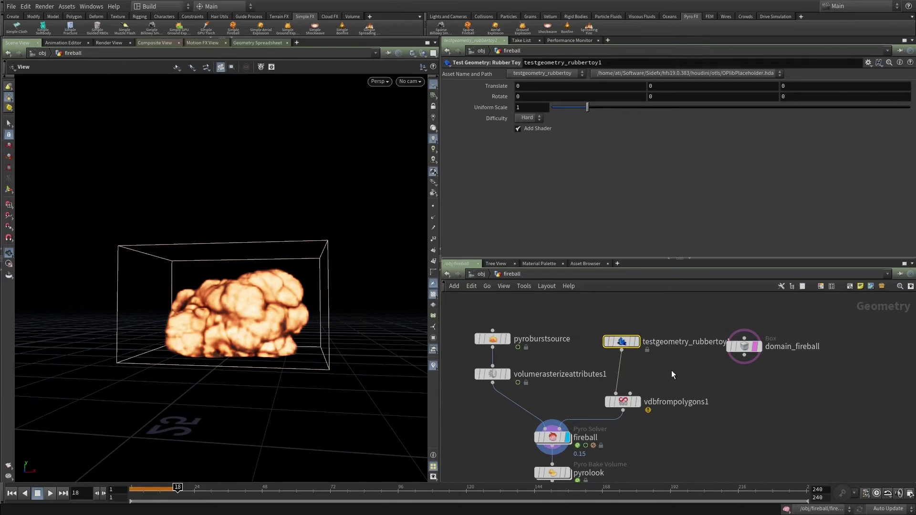
# Step: Delete the rubber toy and vdbfrompolygons1 nodes, checking the fireball solver's Collision parameters in between
pyautogui.moveTo(672, 370); pyautogui.dragTo(587, 330)
pyautogui.press('Delete')
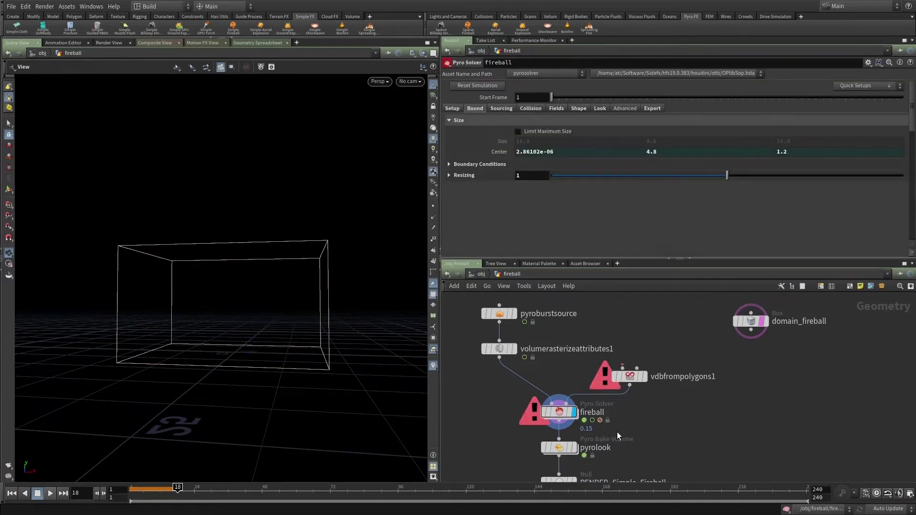
pyautogui.moveTo(636, 430); pyautogui.dragTo(645, 441, button='middle')
pyautogui.click(568, 423)
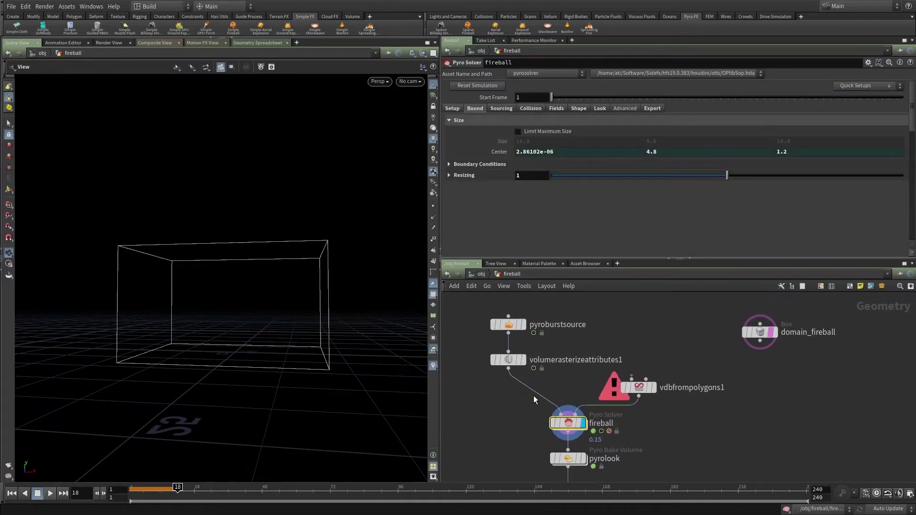
pyautogui.click(526, 109)
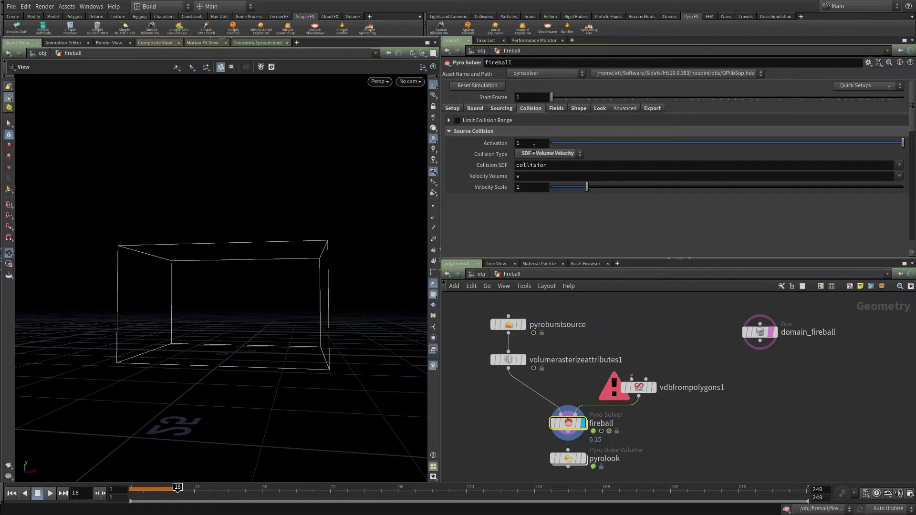
pyautogui.click(638, 387)
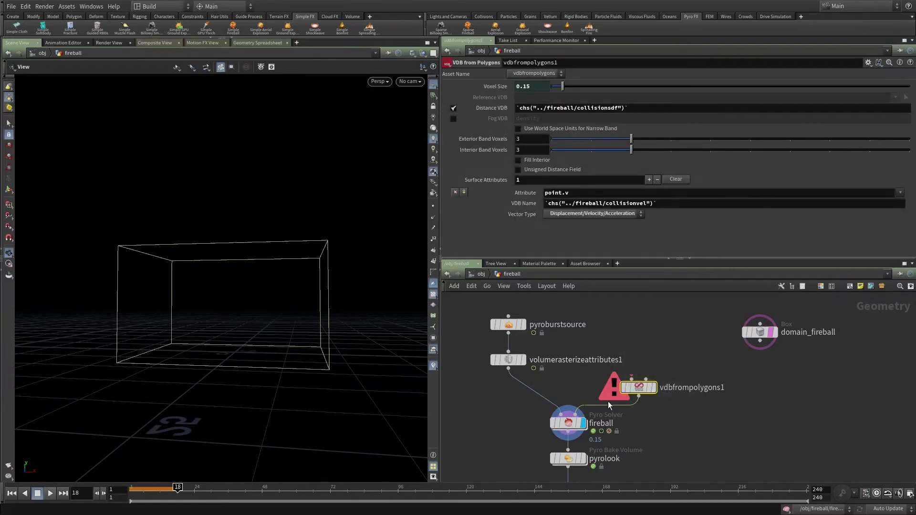
pyautogui.press('Delete')
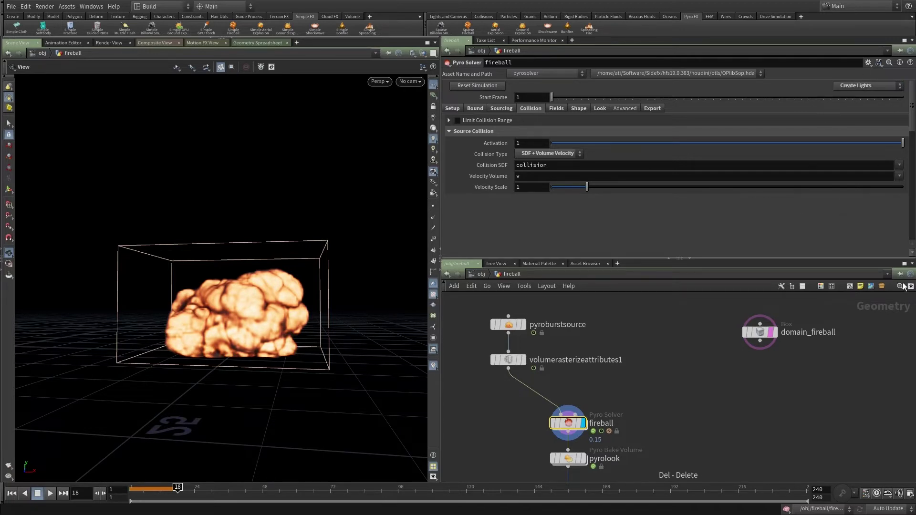
# Step: Go up to the object level and examine the pyro_envlight and pyro_distantlight objects
pyautogui.click(480, 275)
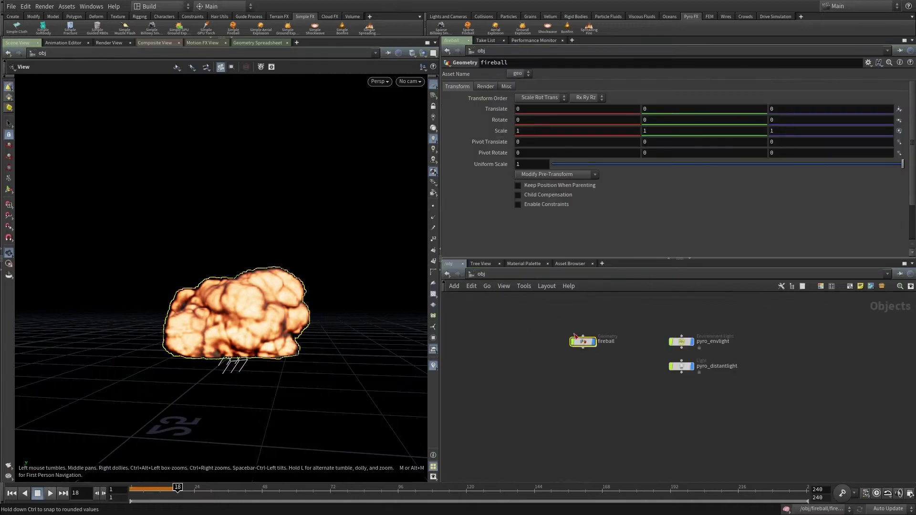
pyautogui.scroll(2, 696, 312)
pyautogui.moveTo(717, 314); pyautogui.dragTo(702, 408)
pyautogui.moveTo(731, 370); pyautogui.dragTo(713, 382, button='middle')
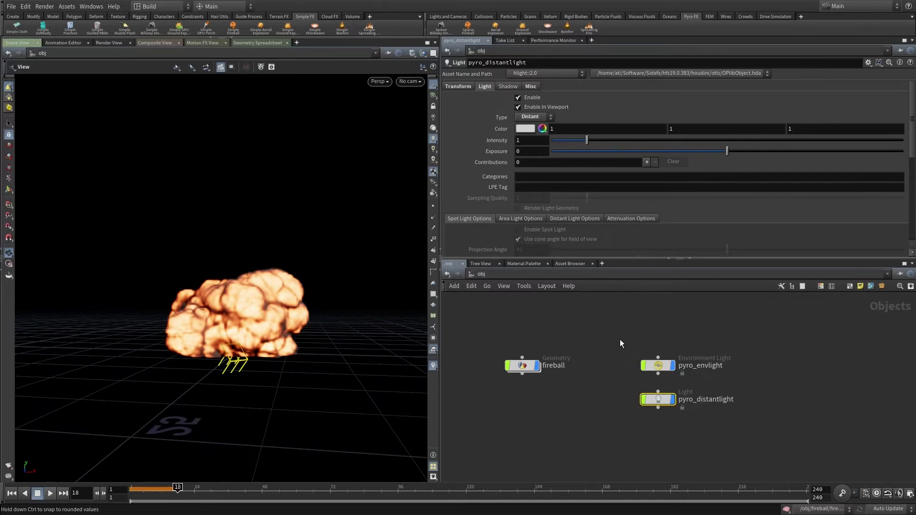
# Step: Delete pyro_envlight and pyro_distantlight and go back inside the fireball object
pyautogui.moveTo(619, 339); pyautogui.dragTo(725, 432)
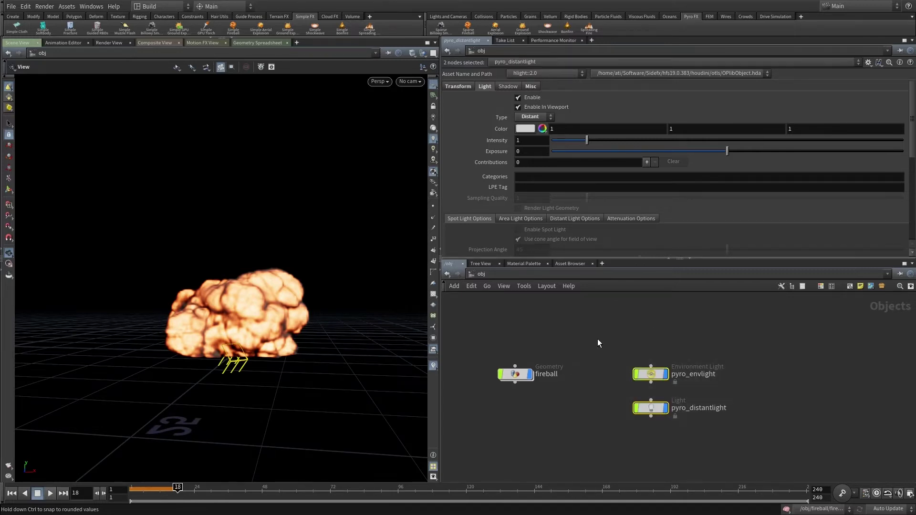
pyautogui.press('Delete')
pyautogui.moveTo(587, 418); pyautogui.dragTo(527, 367)
pyautogui.press('i')
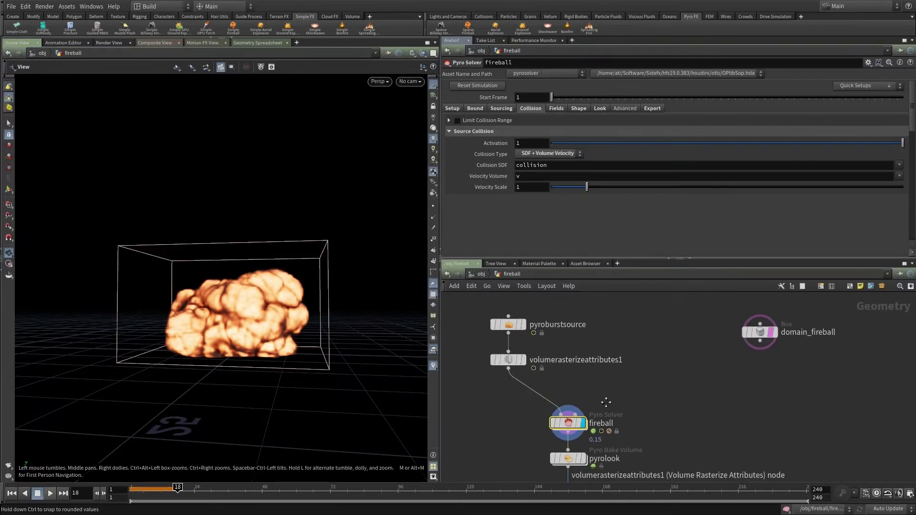
# Step: Look through the fireball solver's Export fields and Post-Process options
pyautogui.moveTo(605, 403); pyautogui.dragTo(608, 355, button='middle')
pyautogui.moveTo(617, 341); pyautogui.dragTo(603, 354)
pyautogui.moveTo(613, 371)
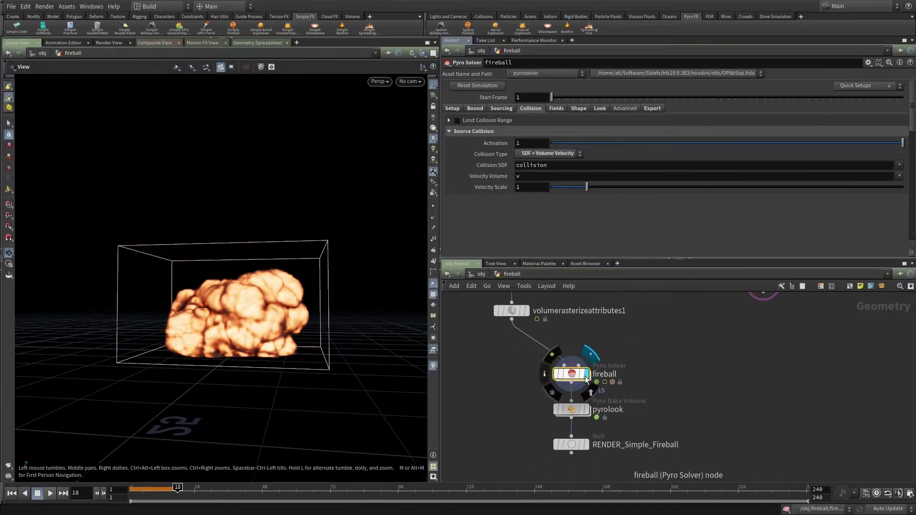
pyautogui.click(652, 108)
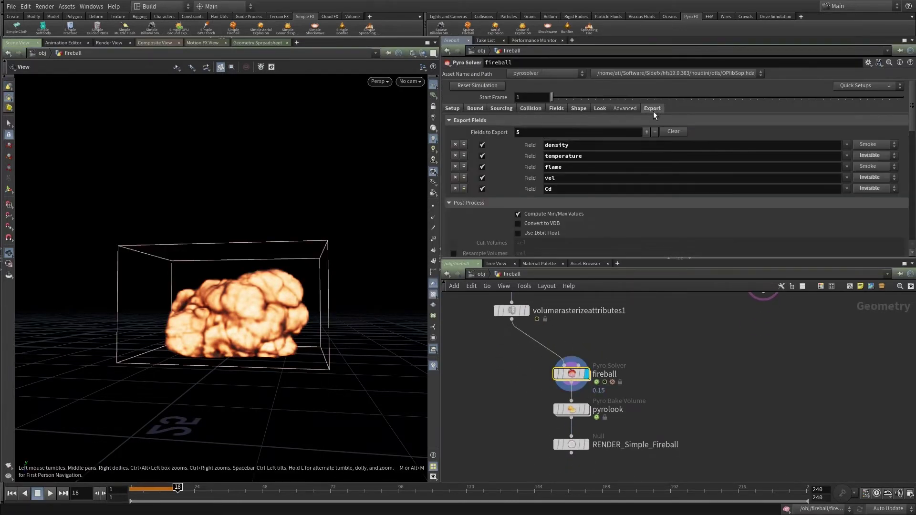
pyautogui.scroll(-4, 891, 161)
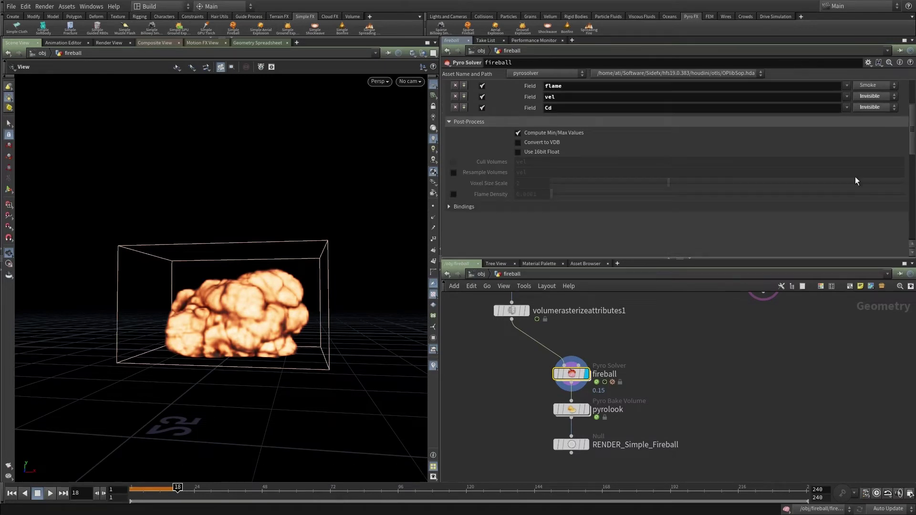
pyautogui.moveTo(628, 426); pyautogui.dragTo(627, 381, button='middle')
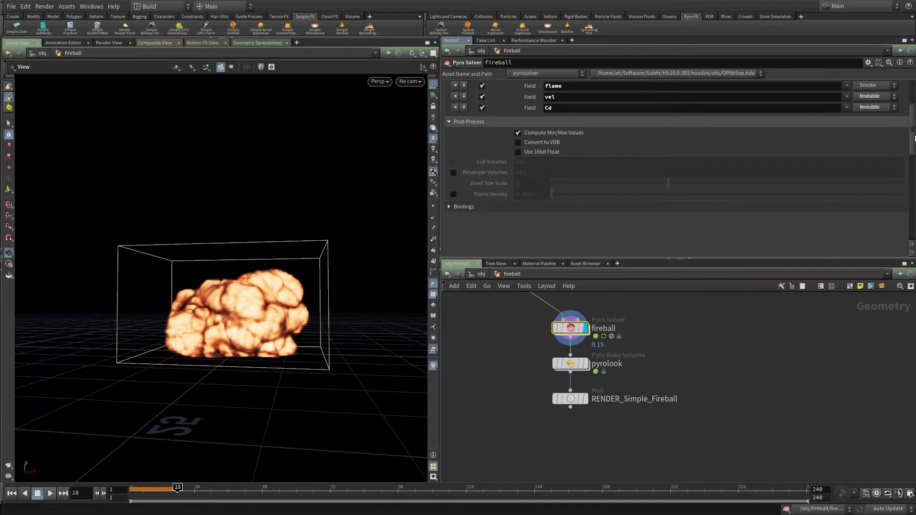
pyautogui.scroll(5, 914, 139)
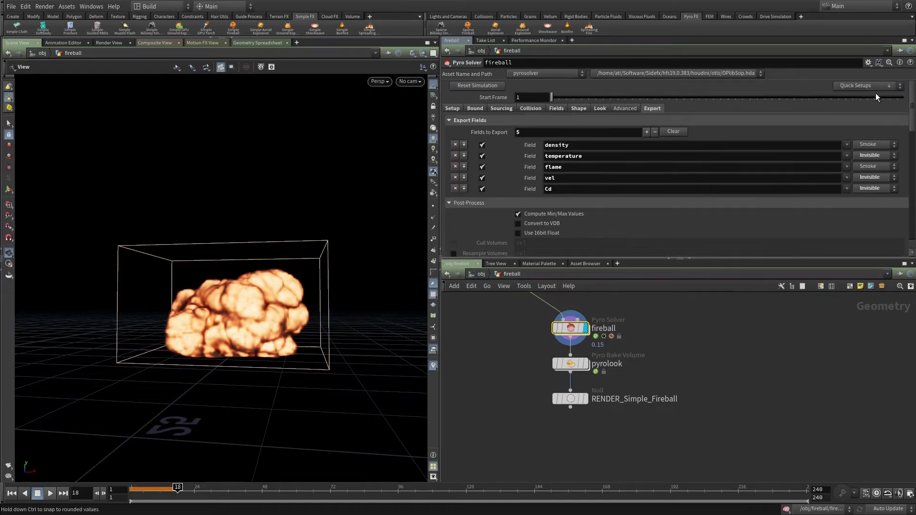
# Step: Apply the quick setup that enables VDB conversion, 16-bit float, culling and resampling, and move pyrolook and RENDER_Simple_Fireball further below the solver
pyautogui.moveTo(876, 96); pyautogui.dragTo(510, 146)
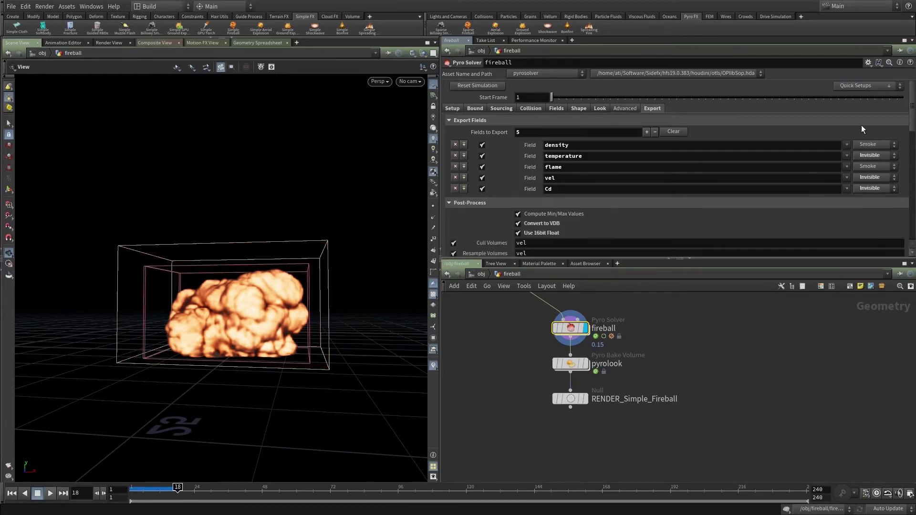
pyautogui.scroll(-3, 882, 127)
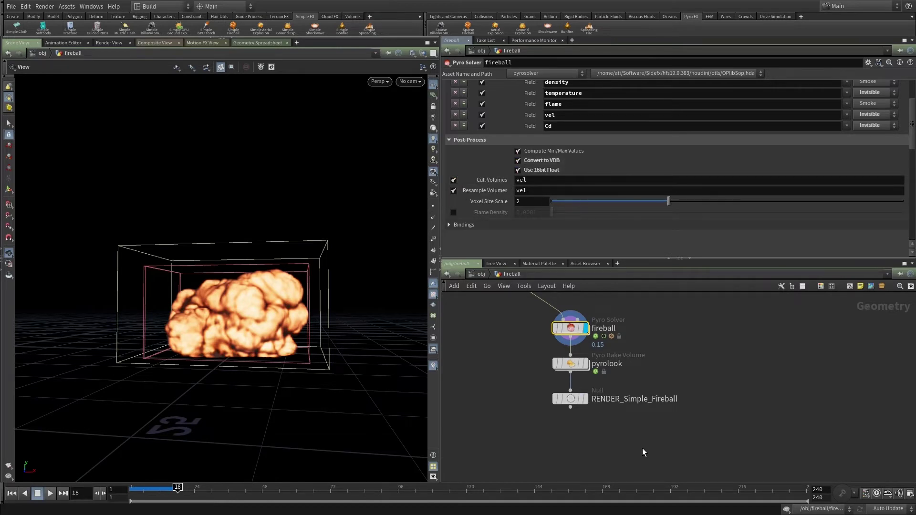
pyautogui.moveTo(655, 438); pyautogui.dragTo(574, 401)
pyautogui.click(564, 328)
# Step: Turn off Resample Volumes, Cull Volumes, Convert to VDB and Use 16bit Float in the solver's Post-Process options
pyautogui.click(453, 190)
pyautogui.click(453, 180)
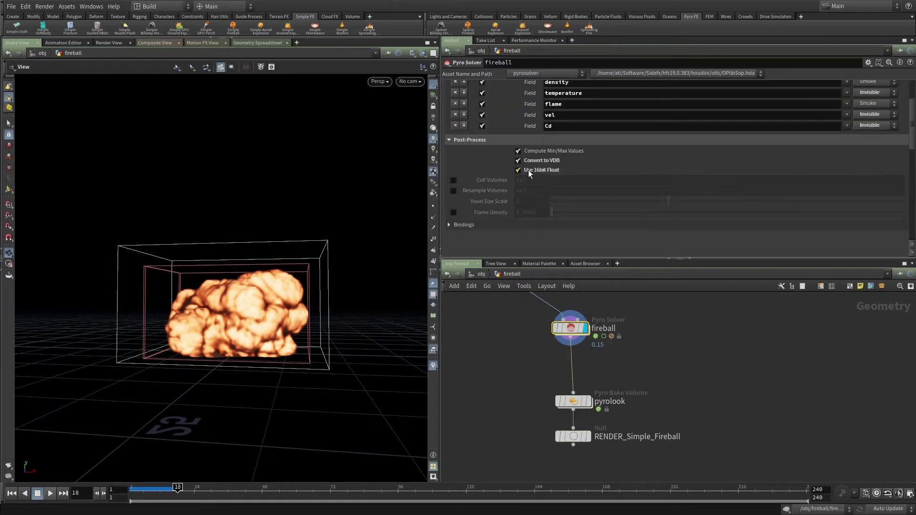
pyautogui.click(532, 160)
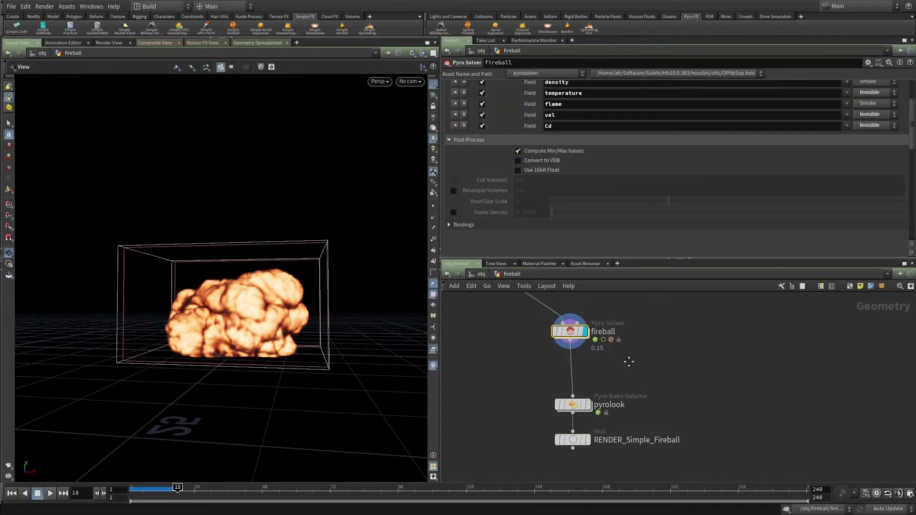
pyautogui.moveTo(628, 360); pyautogui.dragTo(620, 382, button='middle')
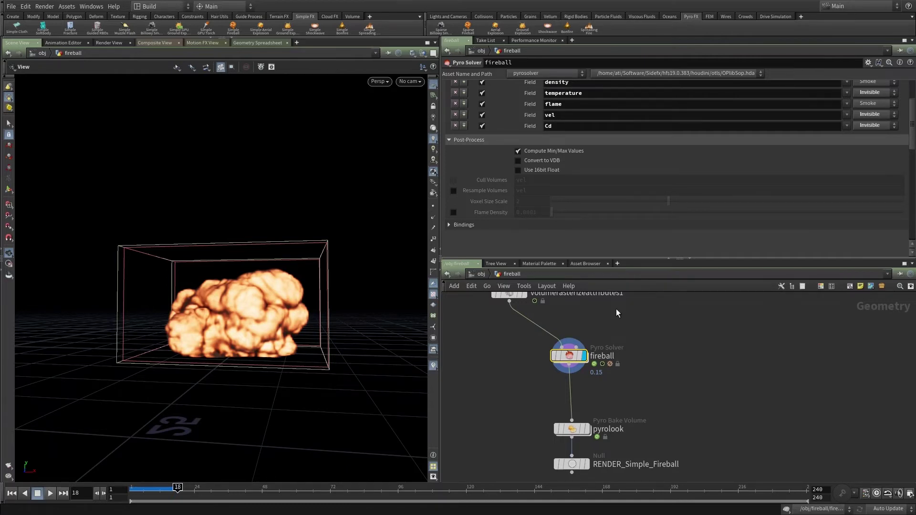
# Step: Reapply the output post-processing quick setup and review the Cull Volumes, Resample Volumes and Voxel Size Scale options
pyautogui.scroll(3, 849, 98)
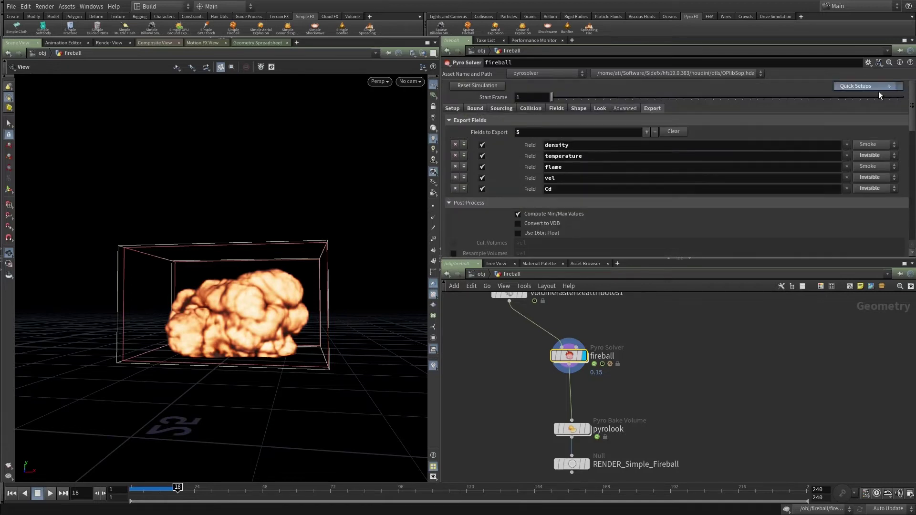
pyautogui.click(871, 217)
pyautogui.moveTo(908, 116); pyautogui.dragTo(907, 139)
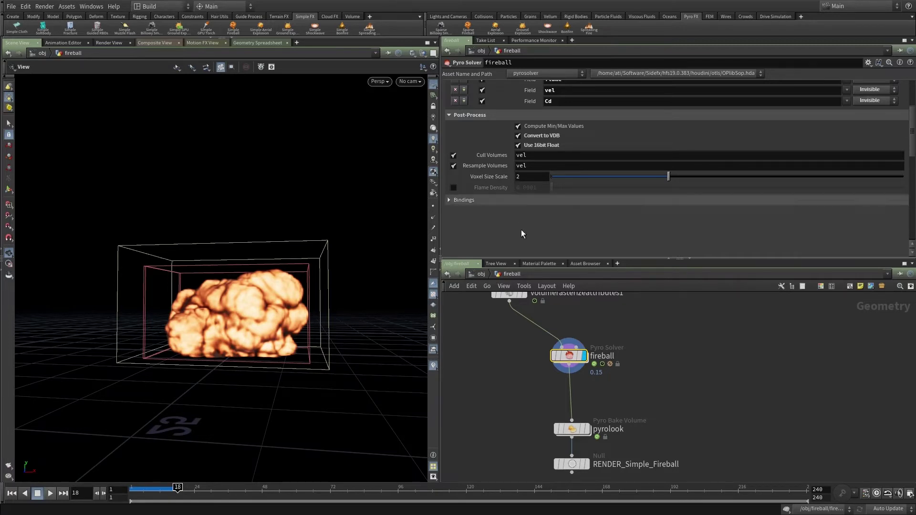
pyautogui.moveTo(612, 331); pyautogui.dragTo(614, 342, button='middle')
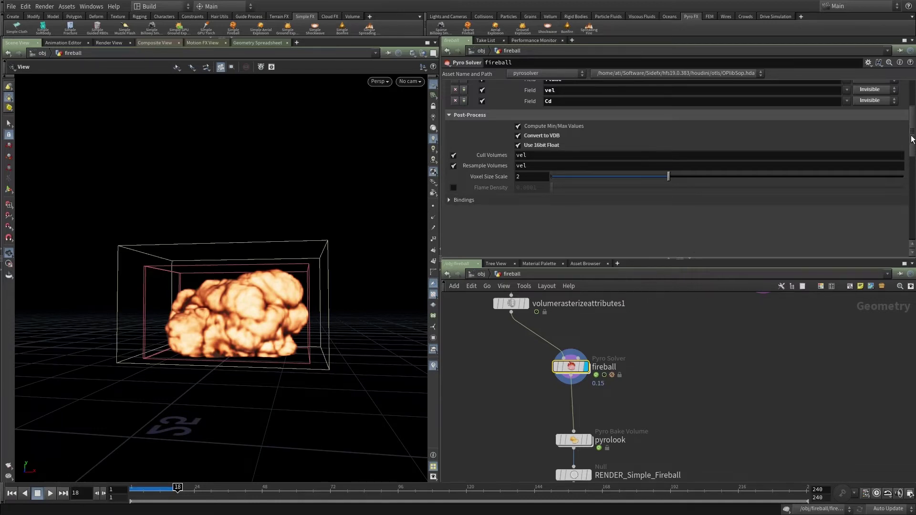
pyautogui.moveTo(911, 130); pyautogui.dragTo(908, 99)
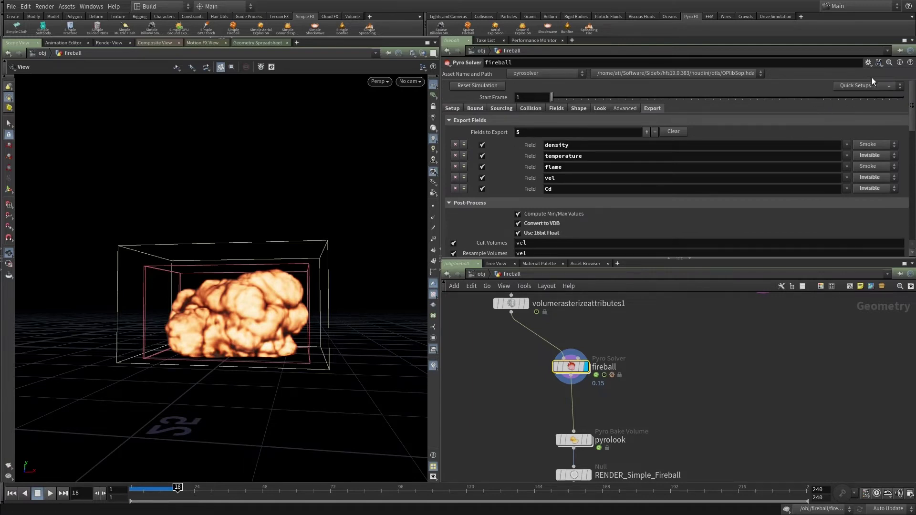
# Step: Add the sim_fireball File Cache, insert it between pyrolook and RENDER_Simple_Fireball, and space the nodes out in one chain
pyautogui.moveTo(584, 444); pyautogui.dragTo(582, 401)
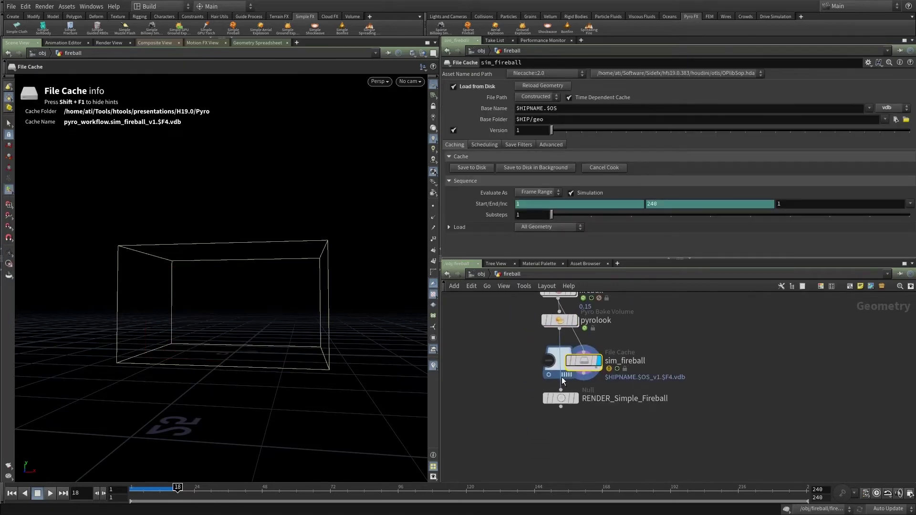
pyautogui.moveTo(583, 371); pyautogui.dragTo(566, 385)
pyautogui.moveTo(580, 364); pyautogui.dragTo(525, 365)
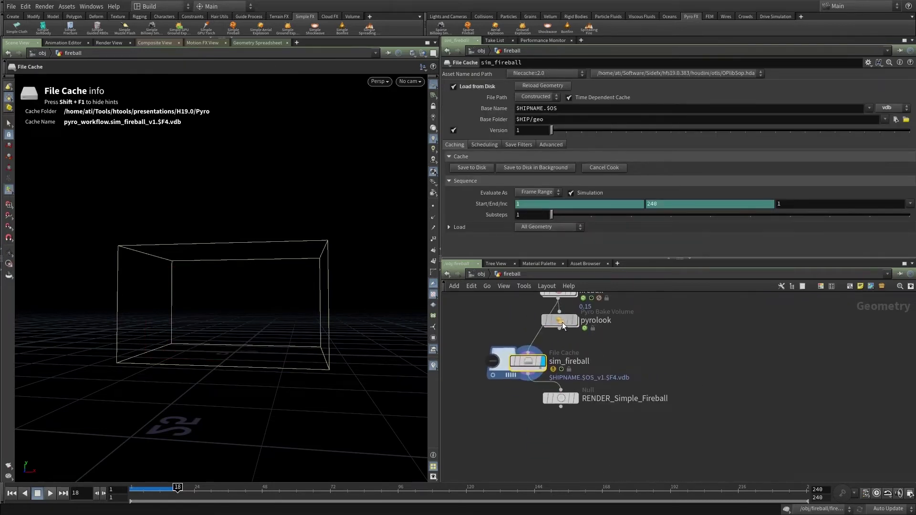
pyautogui.moveTo(562, 322); pyautogui.dragTo(549, 328)
pyautogui.moveTo(528, 363); pyautogui.dragTo(543, 363)
pyautogui.moveTo(566, 403); pyautogui.dragTo(559, 446)
pyautogui.moveTo(575, 391); pyautogui.dragTo(581, 417, button='middle')
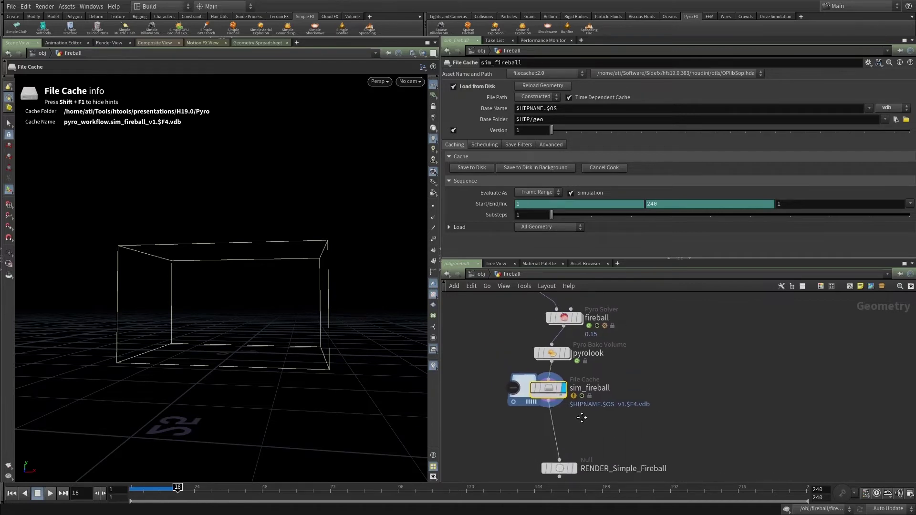
pyautogui.moveTo(544, 389); pyautogui.dragTo(554, 402)
pyautogui.moveTo(593, 368); pyautogui.dragTo(622, 386, button='middle')
# Step: Display and select the fireball solver, and apply the quick setup that builds its Solaris network with import, render settings, material, lights and camera
pyautogui.click(588, 347)
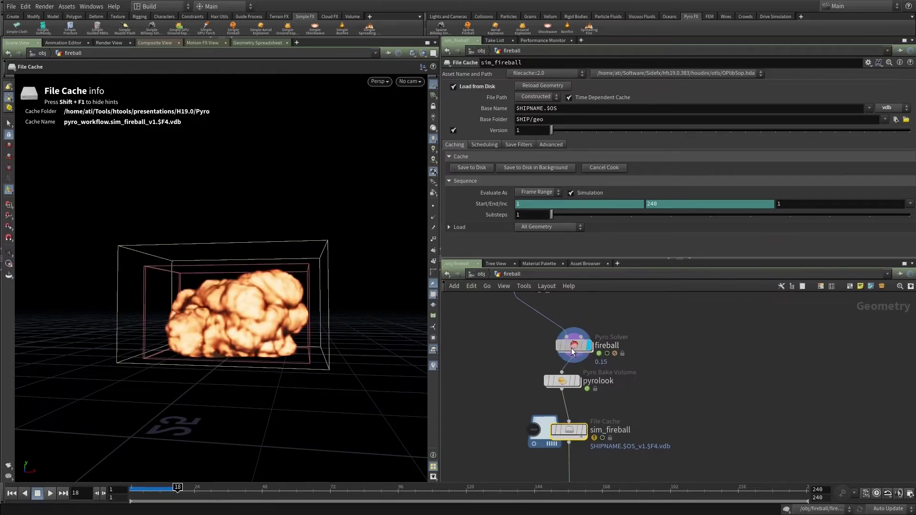
pyautogui.click(571, 348)
pyautogui.moveTo(651, 353); pyautogui.dragTo(644, 318, button='middle')
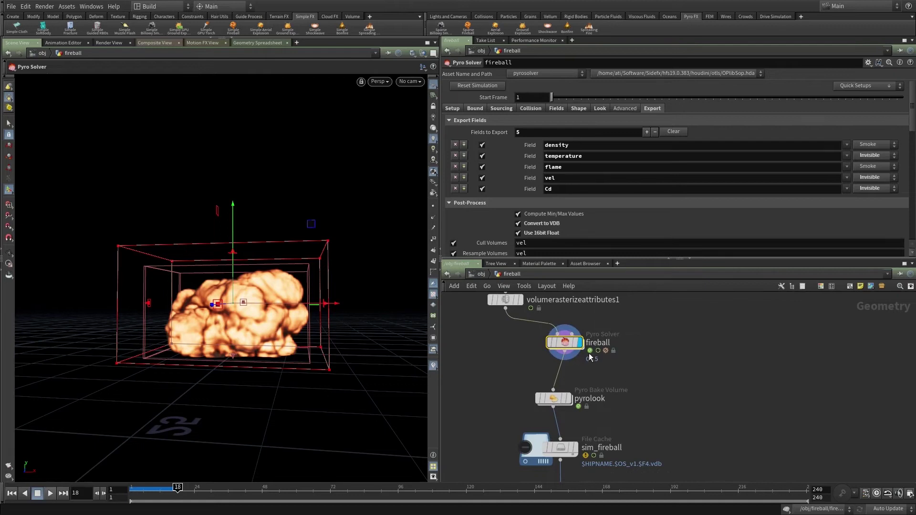
pyautogui.press('Escape')
pyautogui.moveTo(328, 262); pyautogui.dragTo(353, 278)
pyautogui.press('Return')
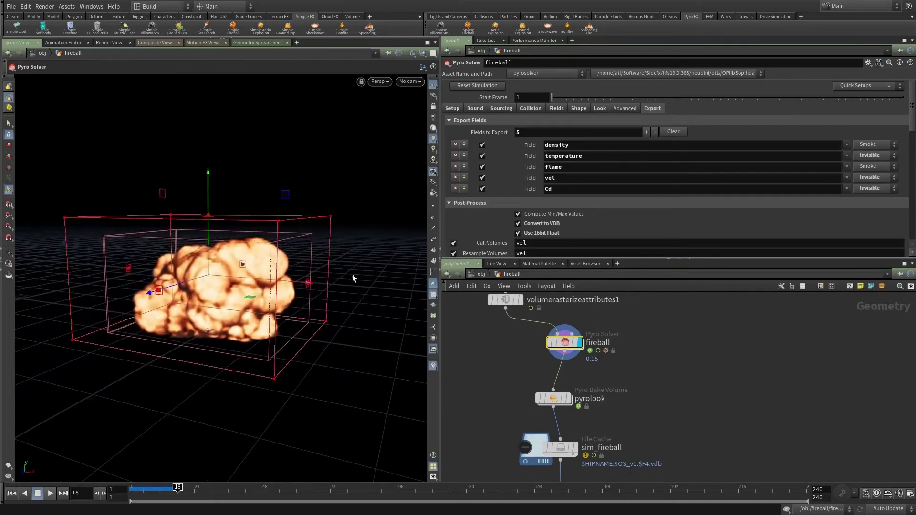
pyautogui.click(860, 86)
pyautogui.click(854, 200)
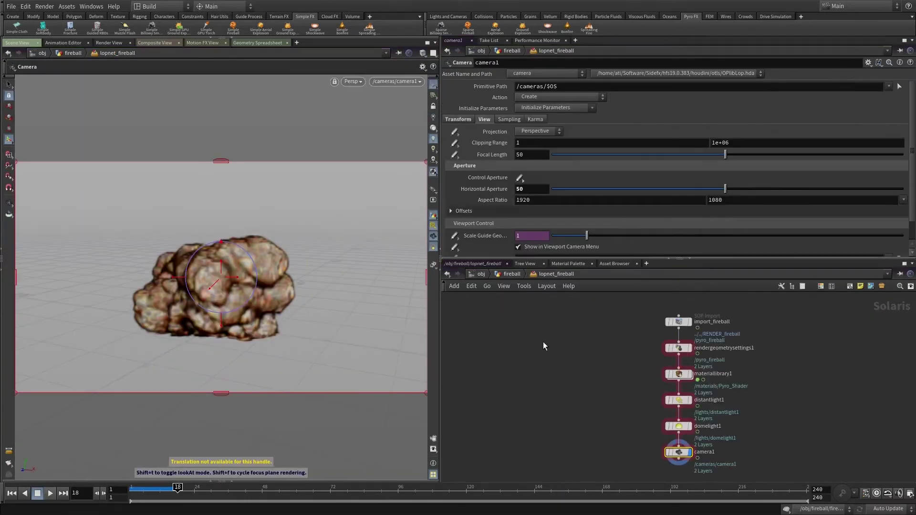
# Step: Render the fireball with Karma through camera1 and return to the fireball geometry network
pyautogui.moveTo(612, 441); pyautogui.dragTo(537, 372, button='middle')
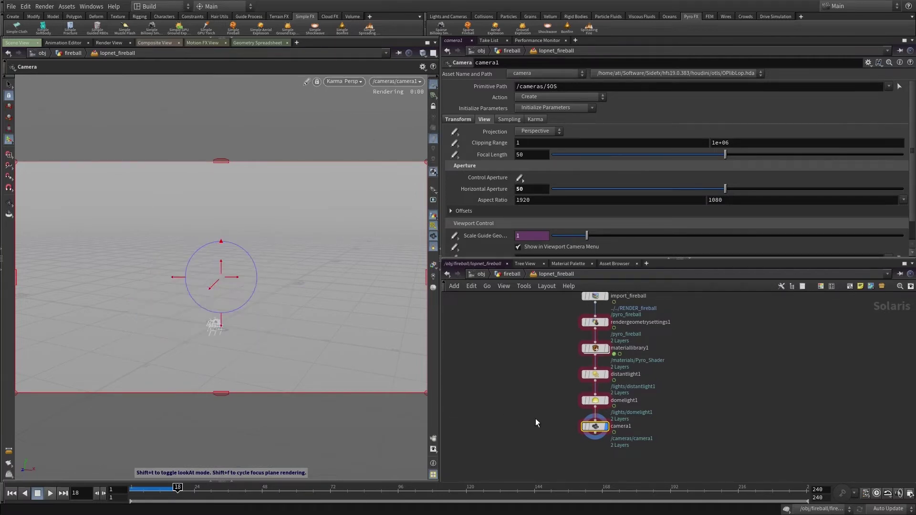
pyautogui.moveTo(564, 422); pyautogui.dragTo(530, 378, button='middle')
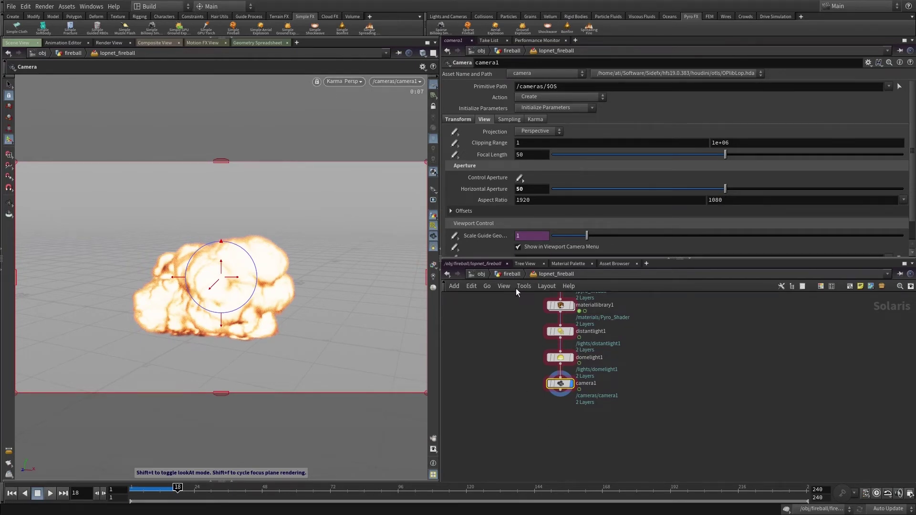
pyautogui.moveTo(516, 296); pyautogui.dragTo(515, 331, button='middle')
pyautogui.press('u')
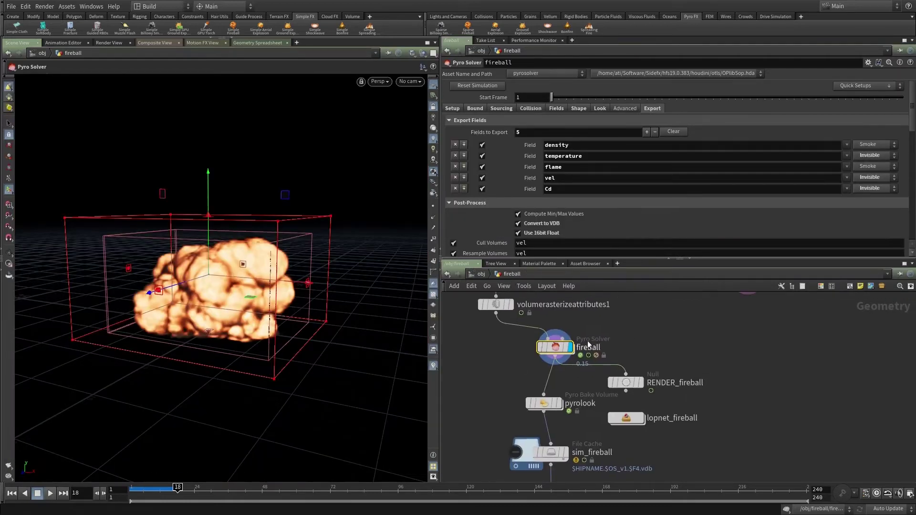
# Step: Inspect the RENDER_fireball null and the lopnet_fireball node, and enter the LOP network
pyautogui.moveTo(630, 382); pyautogui.dragTo(633, 379)
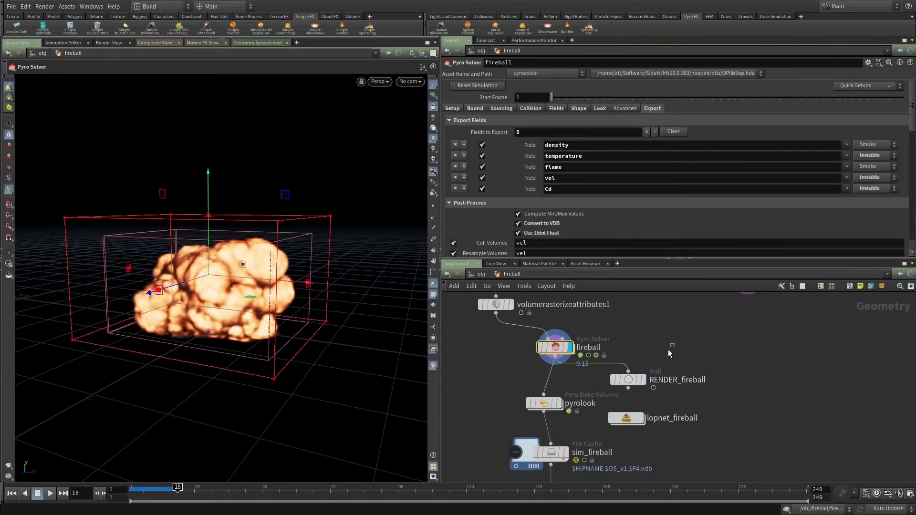
pyautogui.scroll(-3, 620, 394)
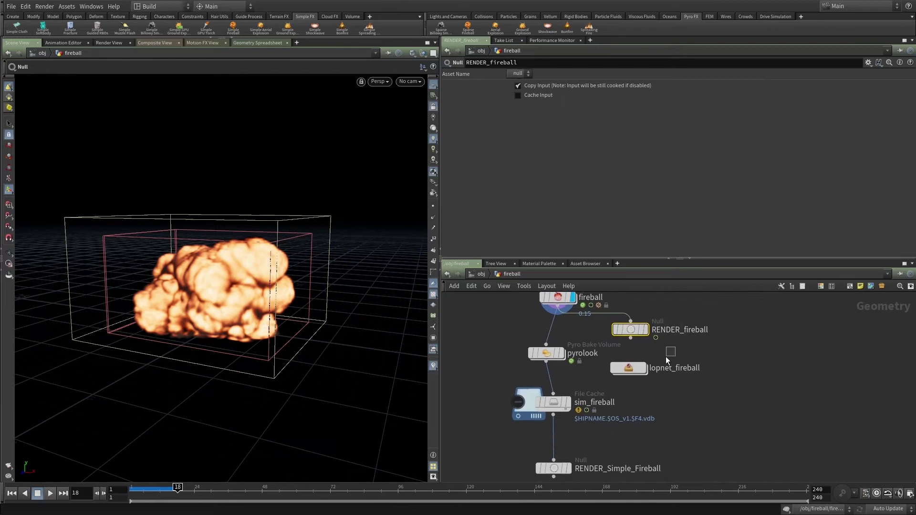
pyautogui.click(620, 369)
pyautogui.moveTo(605, 330); pyautogui.dragTo(602, 374, button='middle')
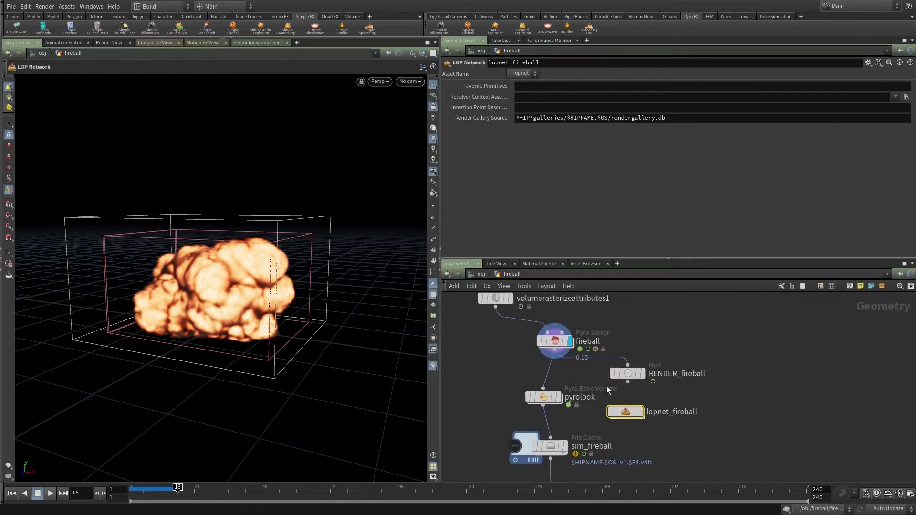
pyautogui.doubleClick(627, 413)
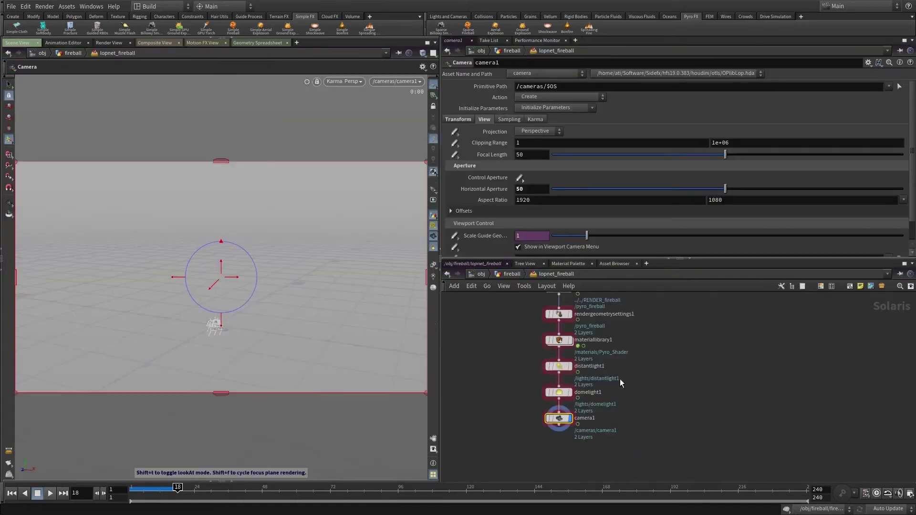
# Step: Review the SOP path of import_fireball and the Karma motion blur options of rendergeometrysettings1
pyautogui.click(586, 354)
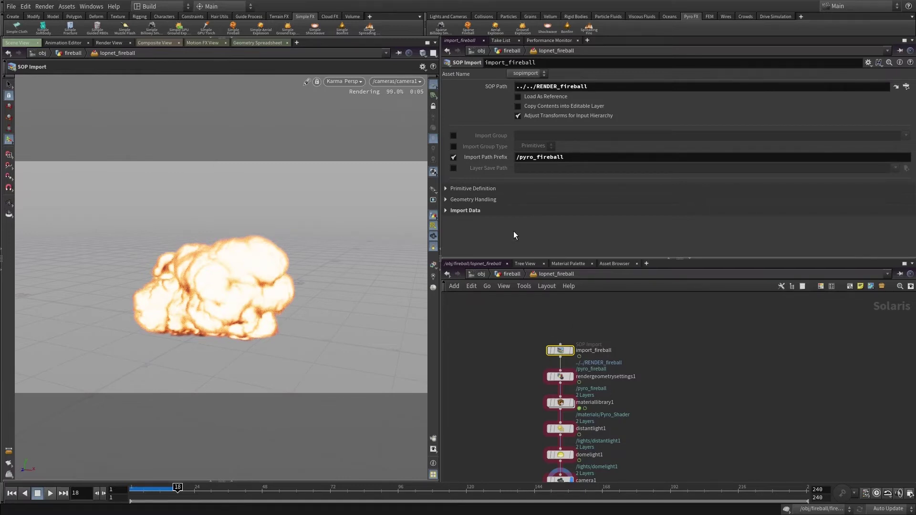
pyautogui.moveTo(515, 367); pyautogui.dragTo(515, 329, button='middle')
pyautogui.click(562, 338)
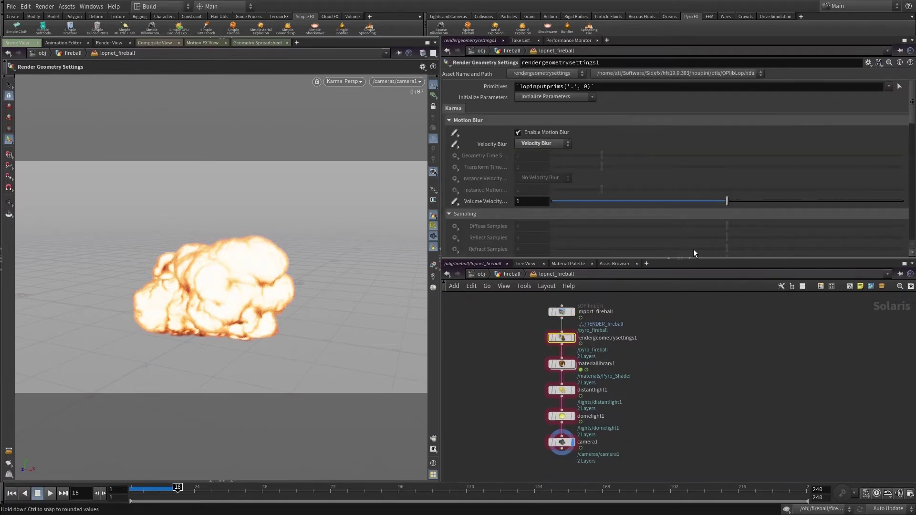
pyautogui.moveTo(912, 101); pyautogui.dragTo(901, 79)
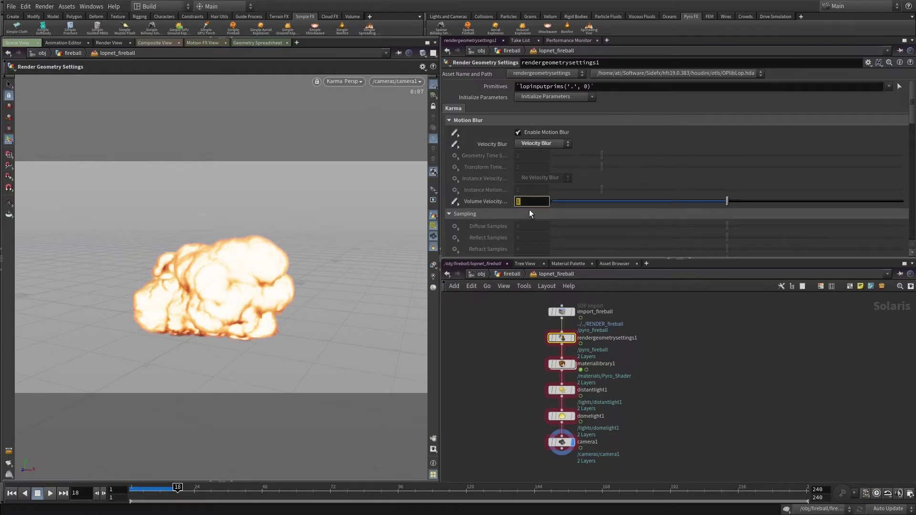
# Step: Try a Volume Velocity value of 2 in rendergeometrysettings1 and set it back to 1
pyautogui.press('Return')
pyautogui.click(526, 201)
pyautogui.write('2')
pyautogui.press('Return')
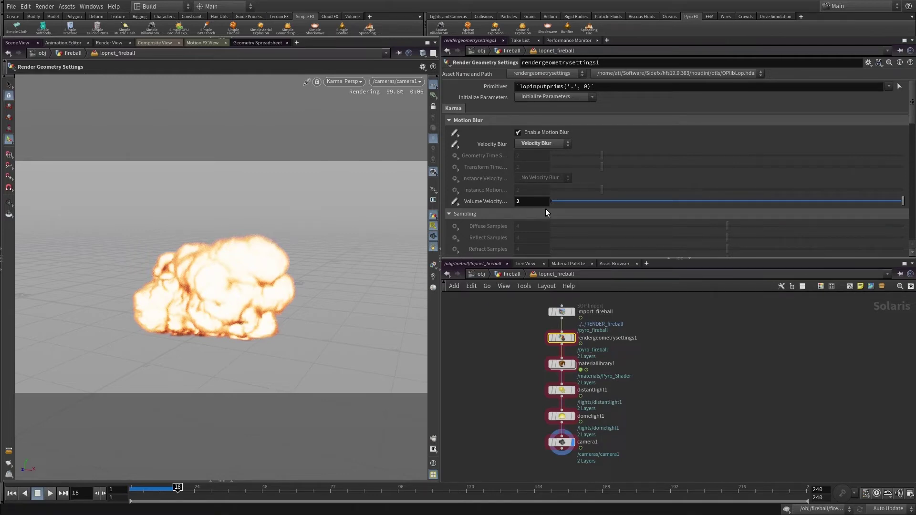
pyautogui.moveTo(538, 202); pyautogui.dragTo(501, 218)
pyautogui.write('1')
pyautogui.press('Return')
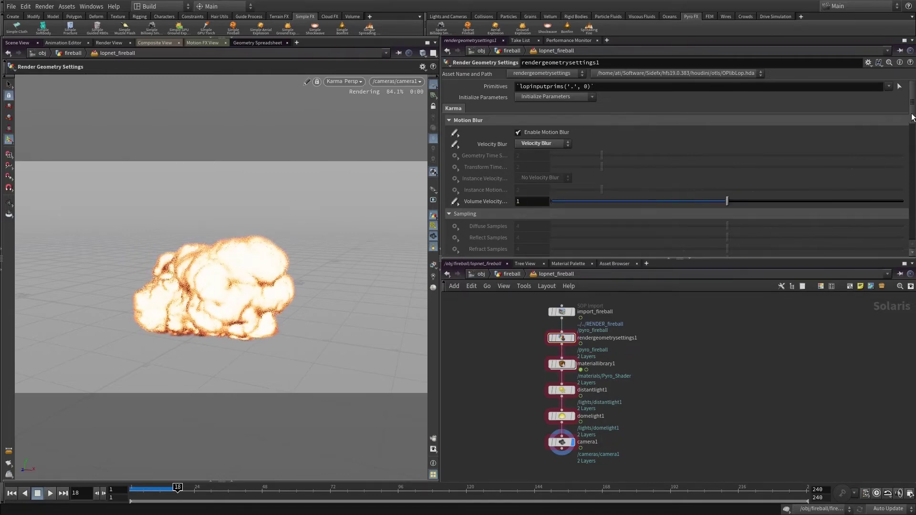
# Step: Review the render geometry Light options, the Pyro_Shader path in materiallibrary1, and the settings of distantlight1, domelight1 and camera1
pyautogui.moveTo(912, 107)
pyautogui.mouseDown()
pyautogui.moveTo(913, 219)
pyautogui.moveTo(912, 210)
pyautogui.mouseUp()
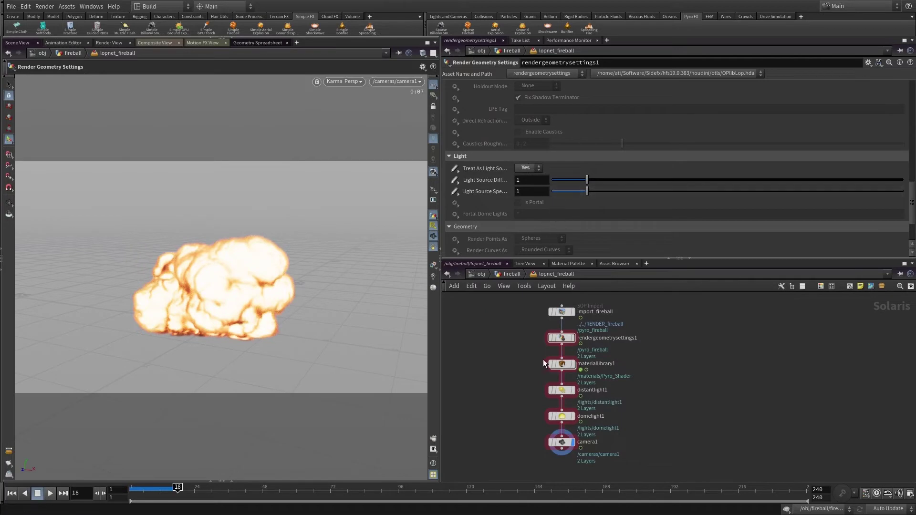
pyautogui.click(562, 364)
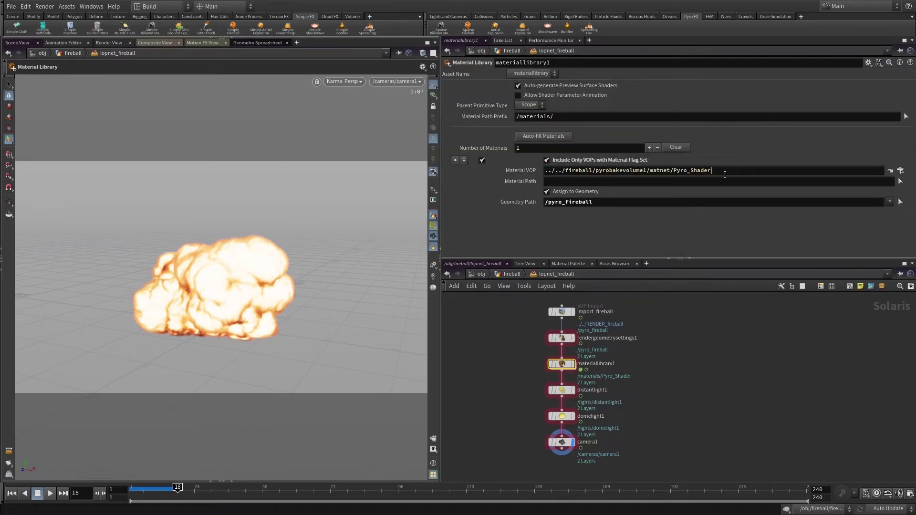
pyautogui.moveTo(724, 174); pyautogui.dragTo(546, 181)
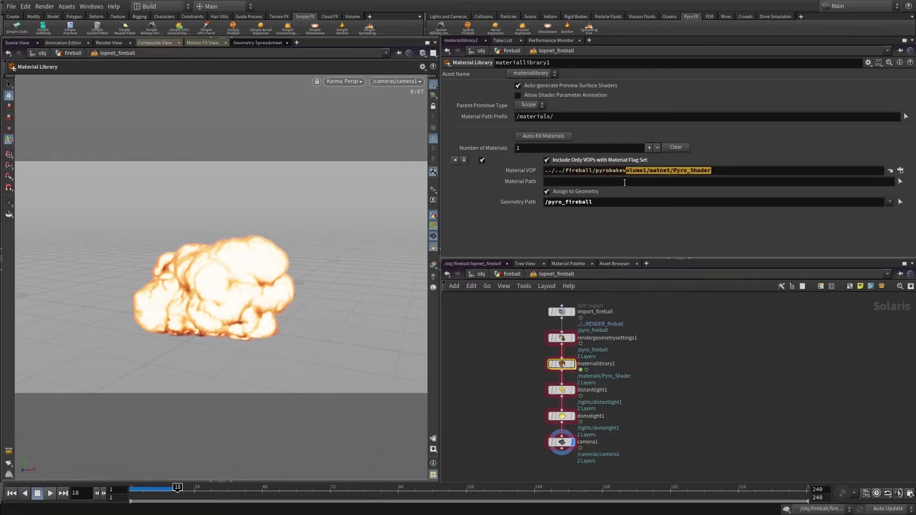
pyautogui.moveTo(522, 376); pyautogui.dragTo(579, 397)
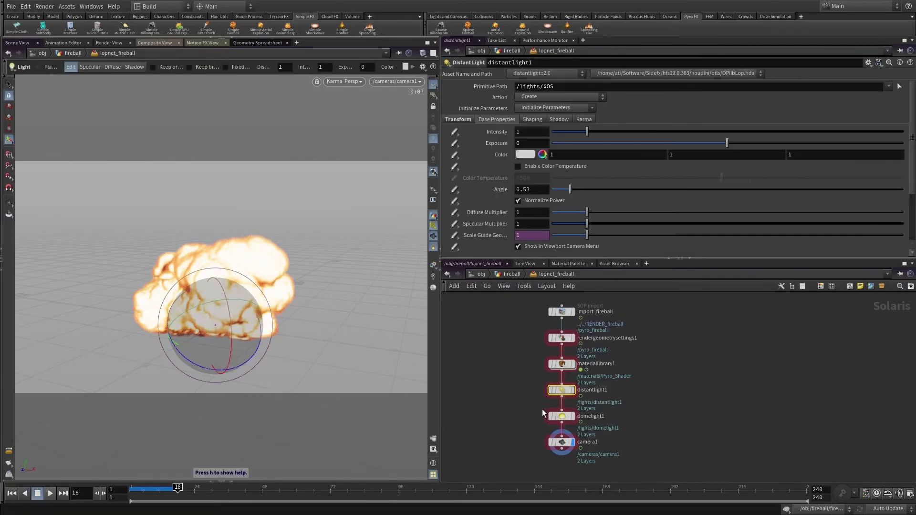
pyautogui.moveTo(523, 405); pyautogui.dragTo(612, 429)
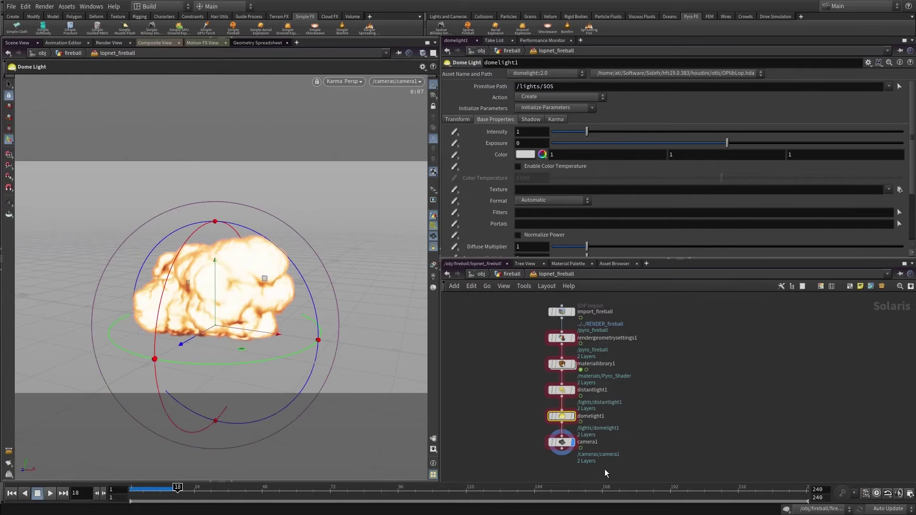
pyautogui.moveTo(605, 472); pyautogui.dragTo(508, 439)
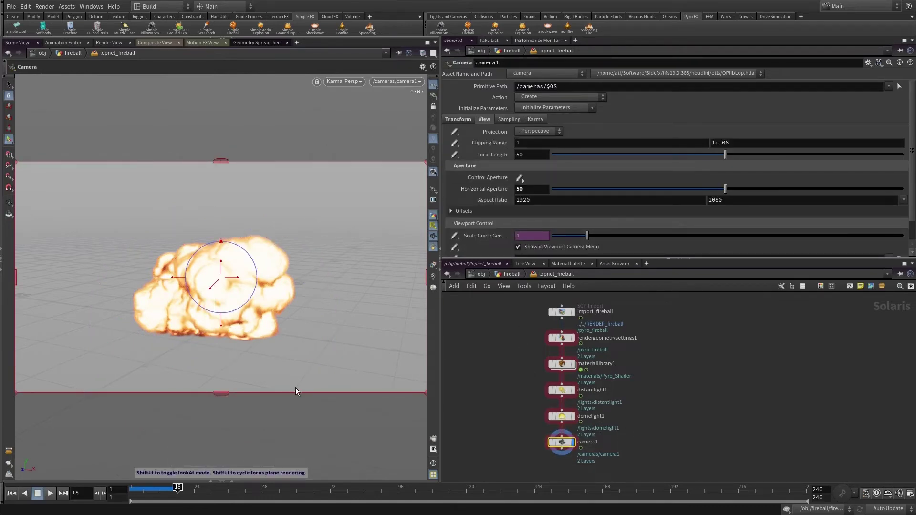
# Step: Return to the geometry network to view the fireball solver, check the Karma render in lopnet_fireball once more, and go back out
pyautogui.click(519, 276)
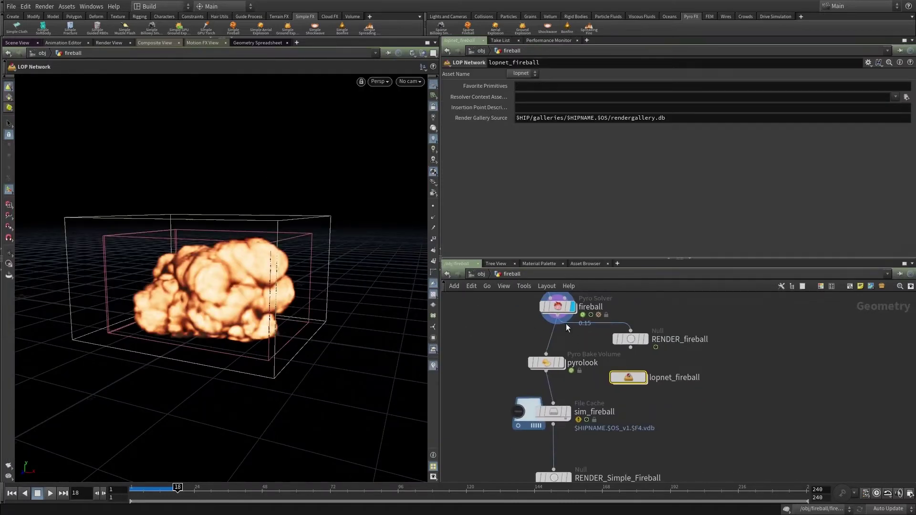
pyautogui.click(558, 307)
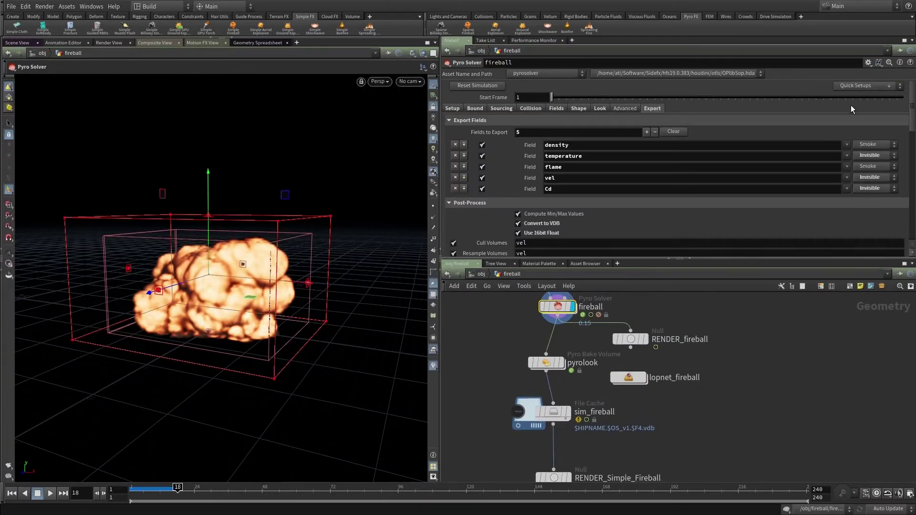
pyautogui.moveTo(695, 377); pyautogui.dragTo(701, 384, button='middle')
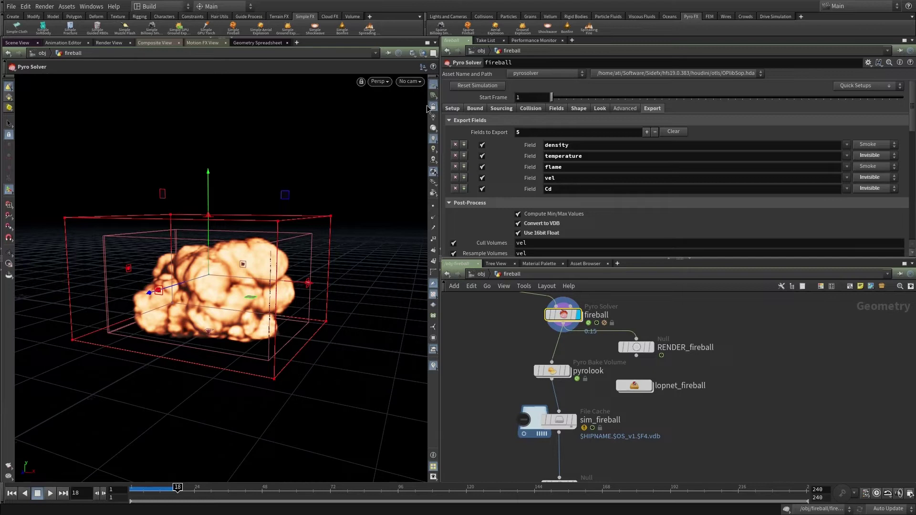
pyautogui.doubleClick(635, 386)
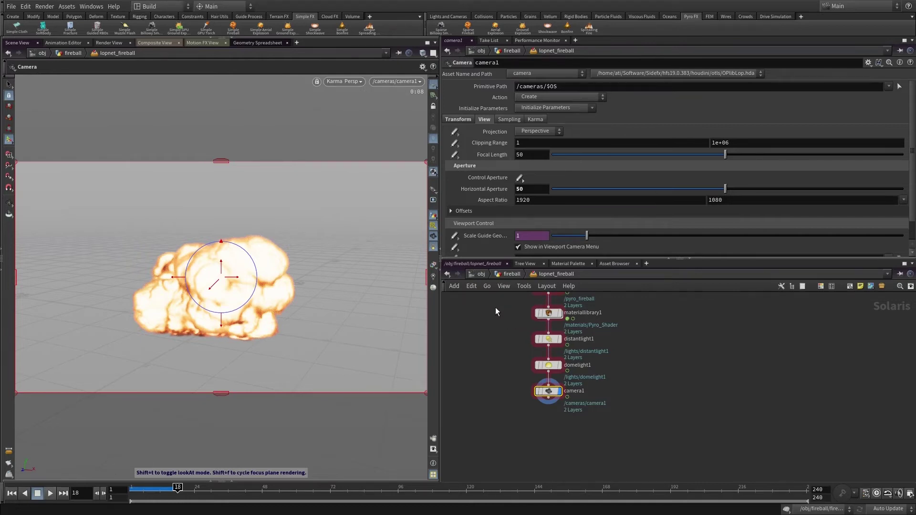
pyautogui.click(511, 273)
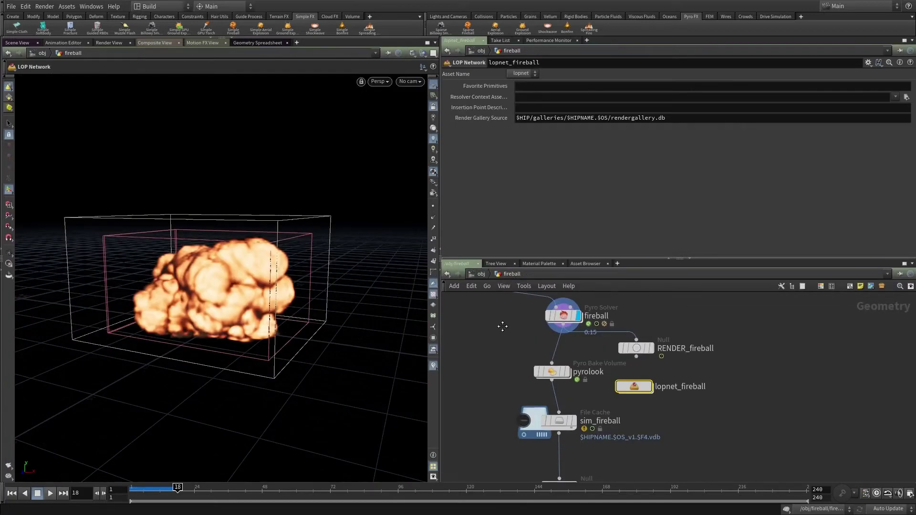
# Step: Look over the complete fireball network and select the fireball solver to show its Export settings
pyautogui.scroll(-2, 505, 367)
pyautogui.moveTo(504, 399)
pyautogui.mouseDown(button='middle')
pyautogui.moveTo(494, 340)
pyautogui.moveTo(510, 412)
pyautogui.mouseUp(button='middle')
pyautogui.scroll(-2, 501, 358)
pyautogui.moveTo(599, 372); pyautogui.dragTo(593, 351, button='middle')
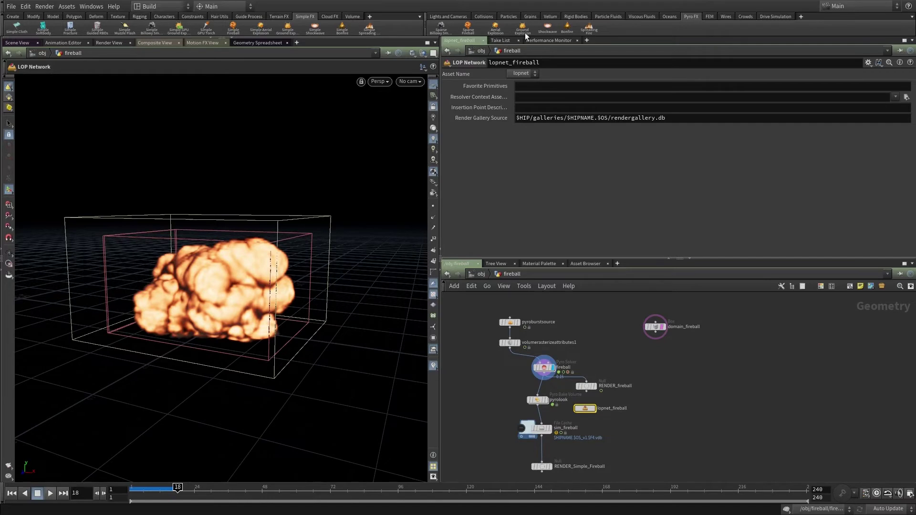
pyautogui.click(533, 373)
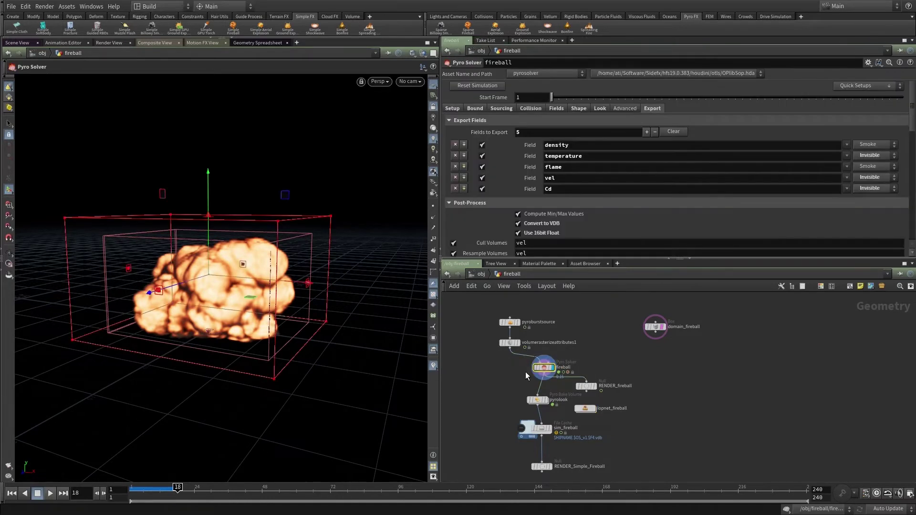
pyautogui.scroll(2, 589, 365)
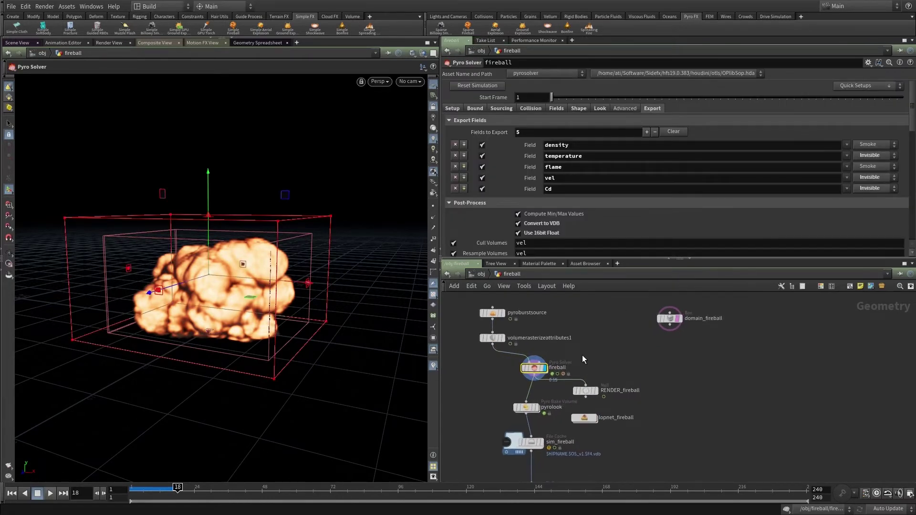
pyautogui.moveTo(542, 368)
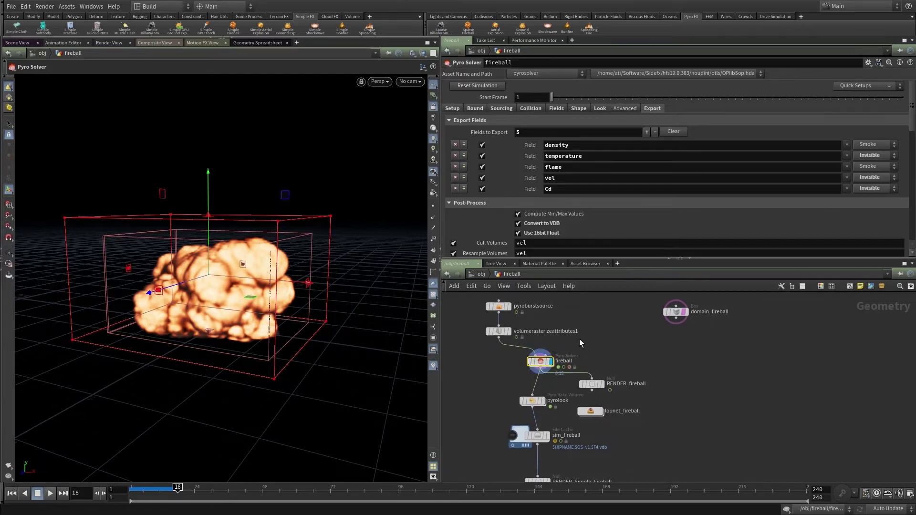
pyautogui.moveTo(567, 347); pyautogui.dragTo(583, 339, button='middle')
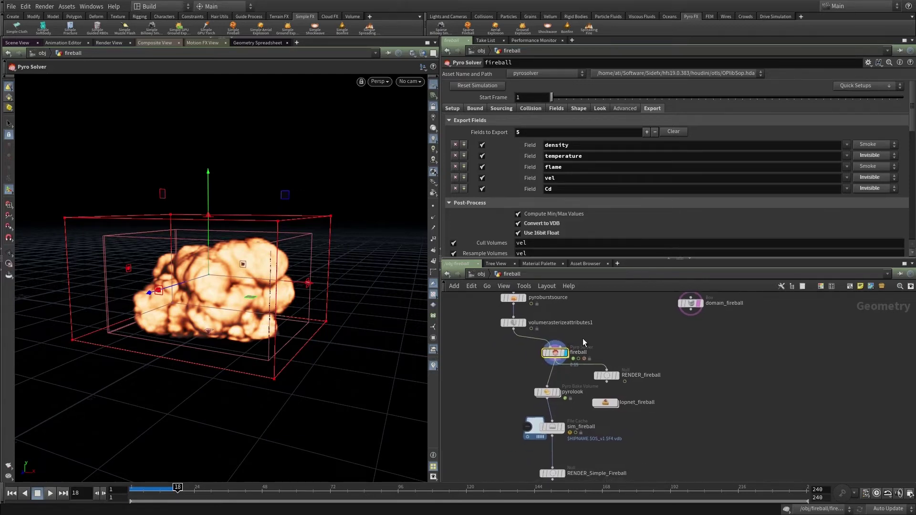
# Step: Go inside the fireball solver's FORCES network, examine the note and the advection, sources and force outputs, and return to the fireball network
pyautogui.doubleClick(555, 352)
pyautogui.moveTo(699, 419); pyautogui.dragTo(622, 419, button='middle')
pyautogui.scroll(2, 608, 346)
pyautogui.click(546, 394)
pyautogui.click(730, 395)
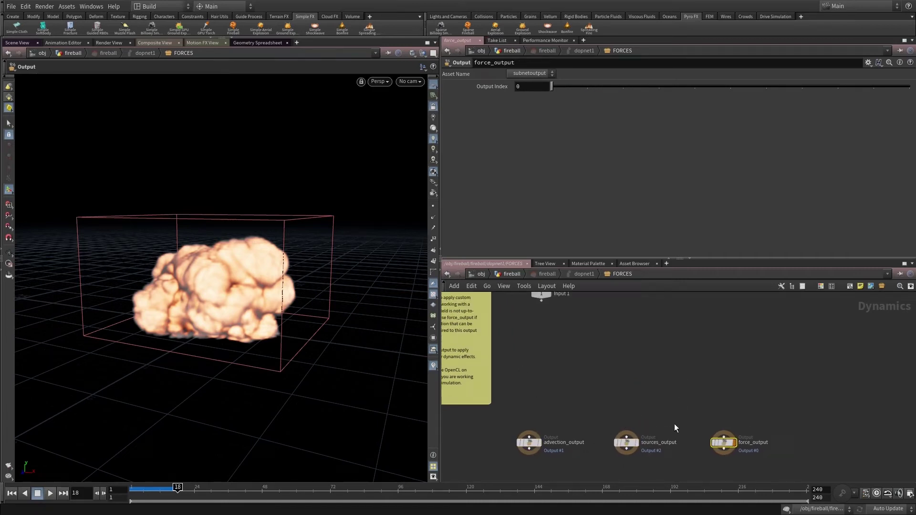
pyautogui.moveTo(595, 407); pyautogui.dragTo(644, 451)
pyautogui.moveTo(701, 409); pyautogui.dragTo(744, 447)
pyautogui.moveTo(638, 369); pyautogui.dragTo(645, 393, button='middle')
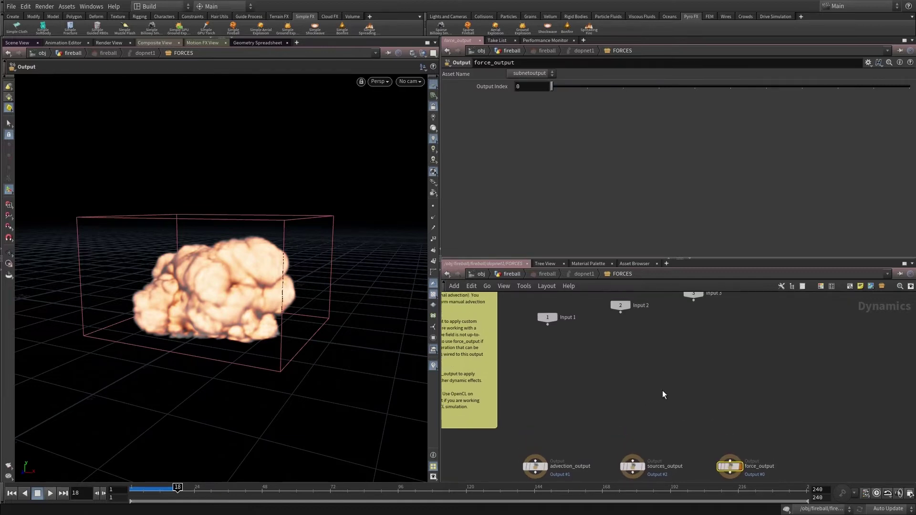
pyautogui.scroll(-2, 663, 395)
pyautogui.click(648, 399)
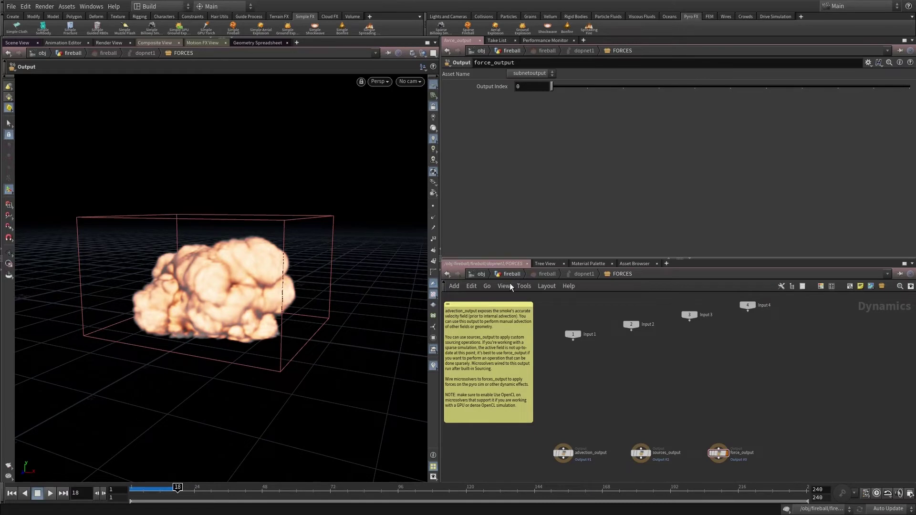
pyautogui.moveTo(637, 384); pyautogui.dragTo(627, 393, button='middle')
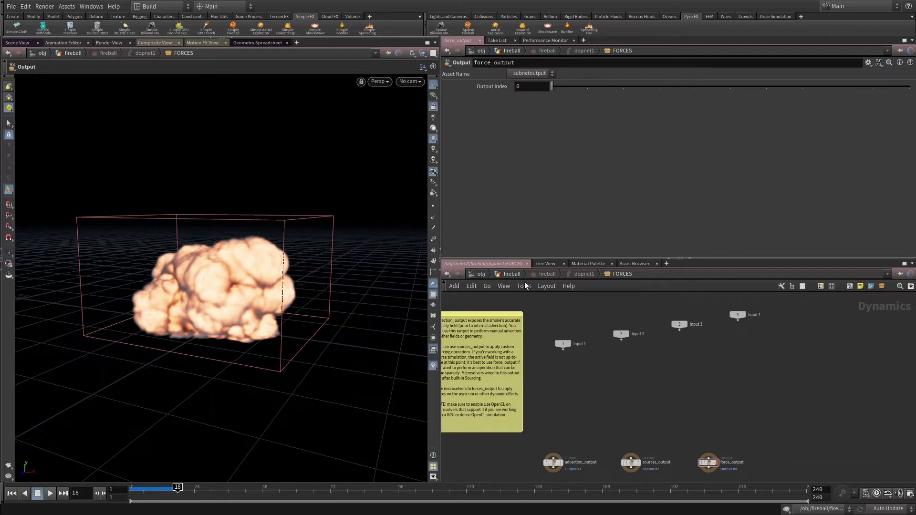
pyautogui.click(511, 274)
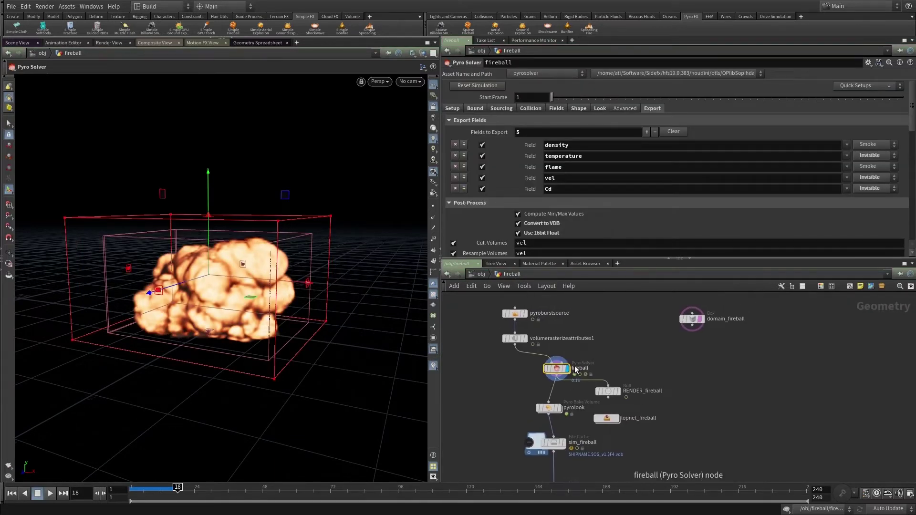
pyautogui.moveTo(559, 371)
pyautogui.moveTo(558, 375); pyautogui.dragTo(546, 377)
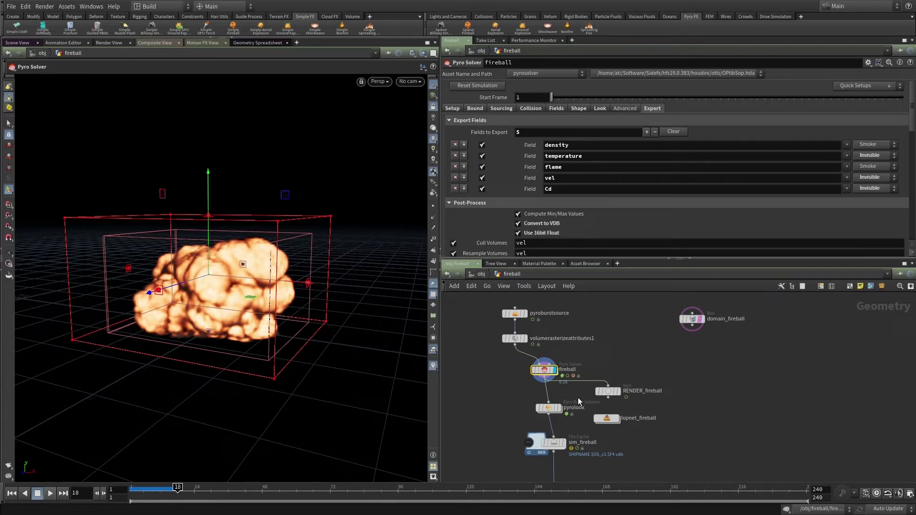
pyautogui.moveTo(554, 357); pyautogui.dragTo(561, 391, button='middle')
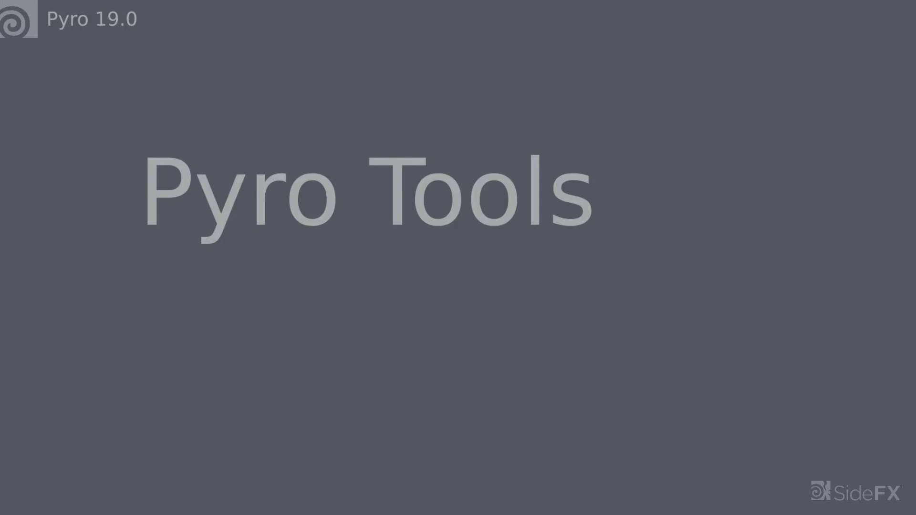
pyautogui.press('Right')
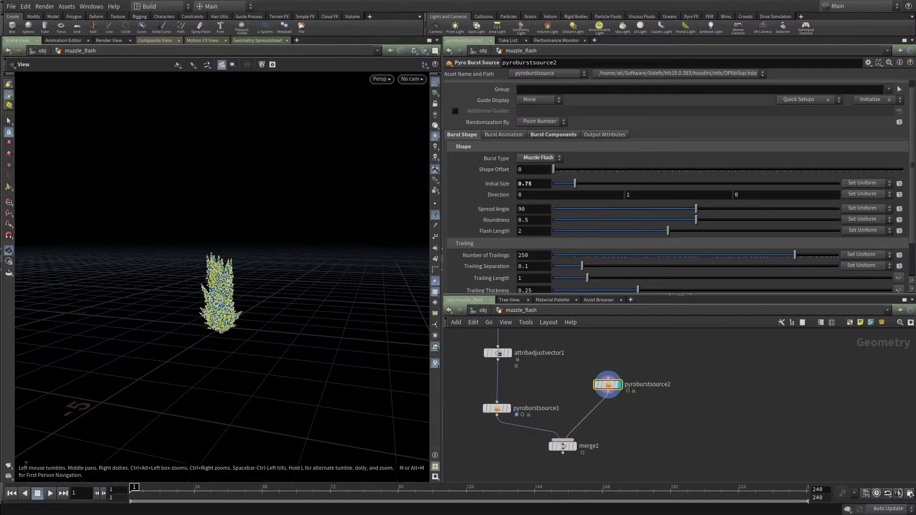
# Step: Add a Pyro Burst Source node beside pyroburstsource2 in the muzzle_flash network and display its default explosion shape
pyautogui.moveTo(658, 352); pyautogui.dragTo(611, 396)
pyautogui.moveTo(654, 353); pyautogui.dragTo(601, 363, button='middle')
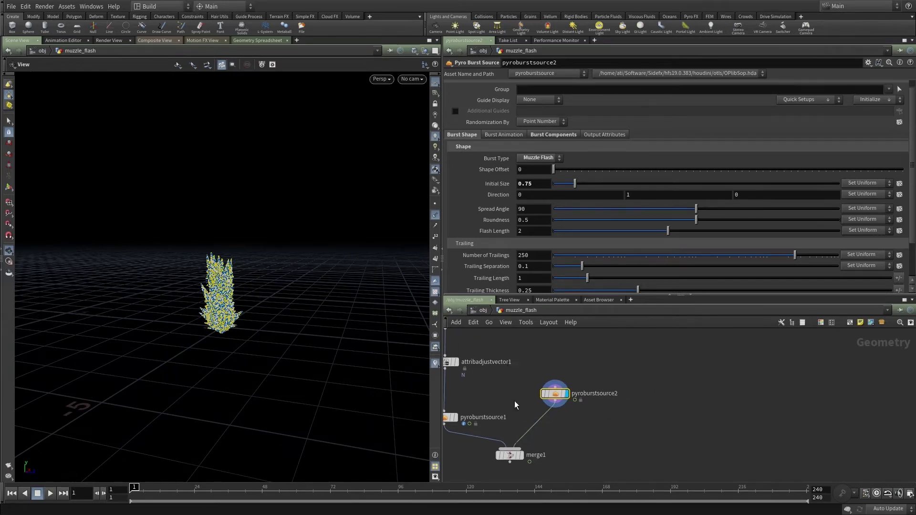
pyautogui.press('Tab')
pyautogui.press('Return')
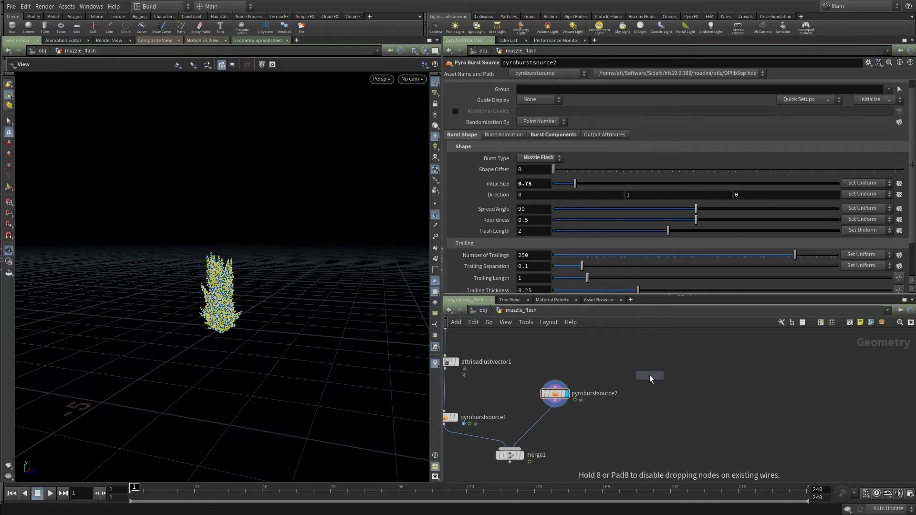
pyautogui.click(644, 368)
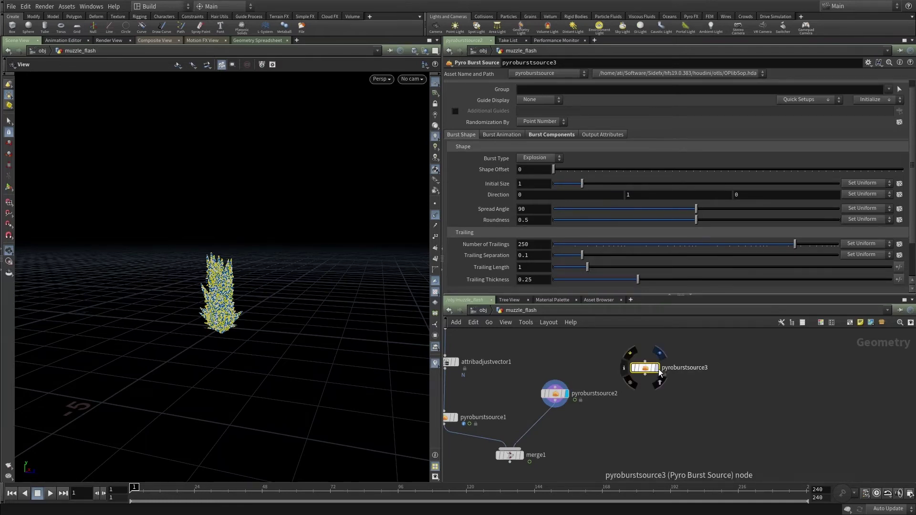
pyautogui.click(656, 370)
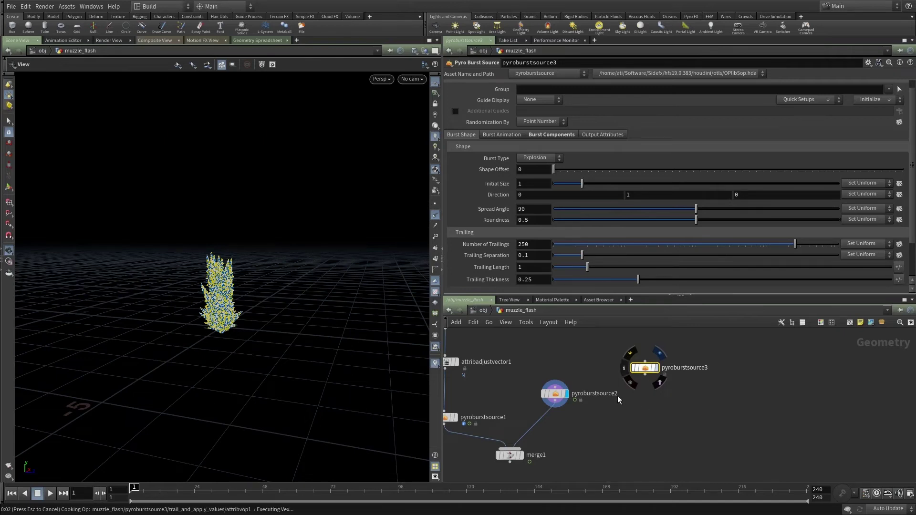
pyautogui.moveTo(296, 286); pyautogui.dragTo(257, 329)
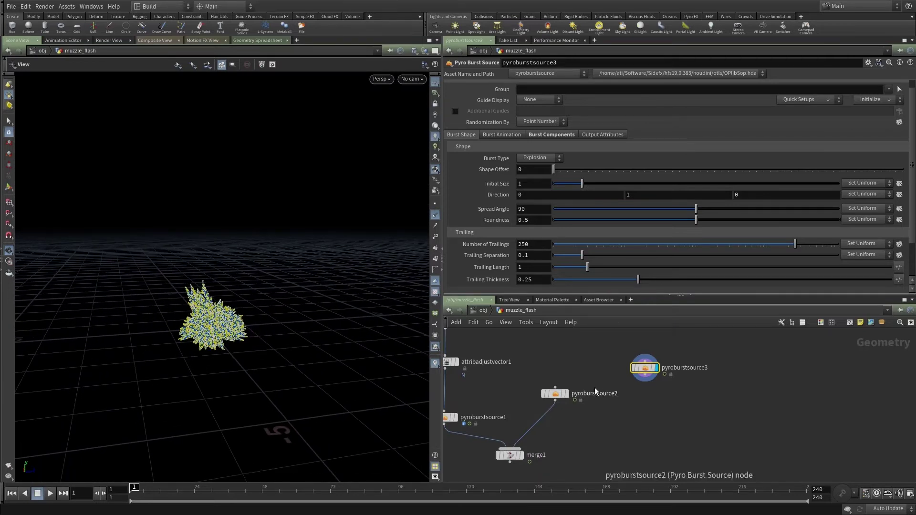
pyautogui.moveTo(583, 368); pyautogui.dragTo(607, 348, button='middle')
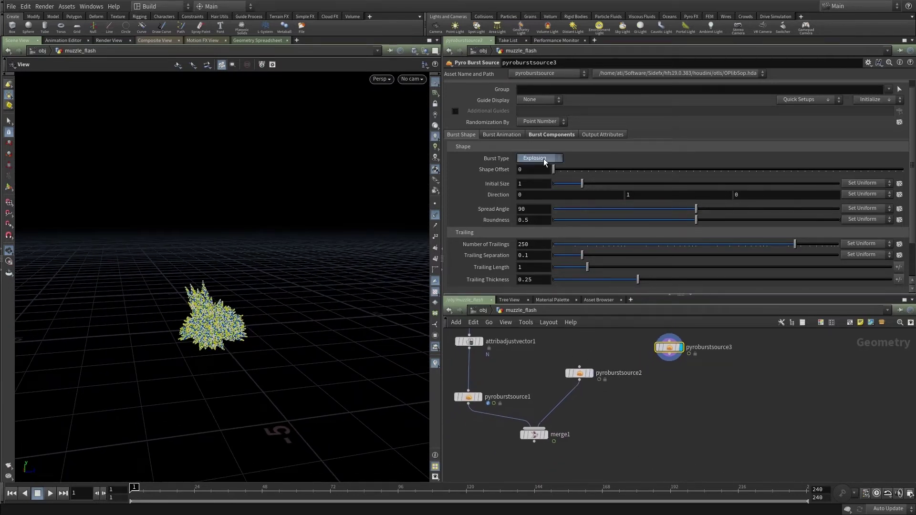
# Step: Display pyroburstsource2 and inspect its Muzzle Flash burst from several angles and at the first frames
pyautogui.click(588, 373)
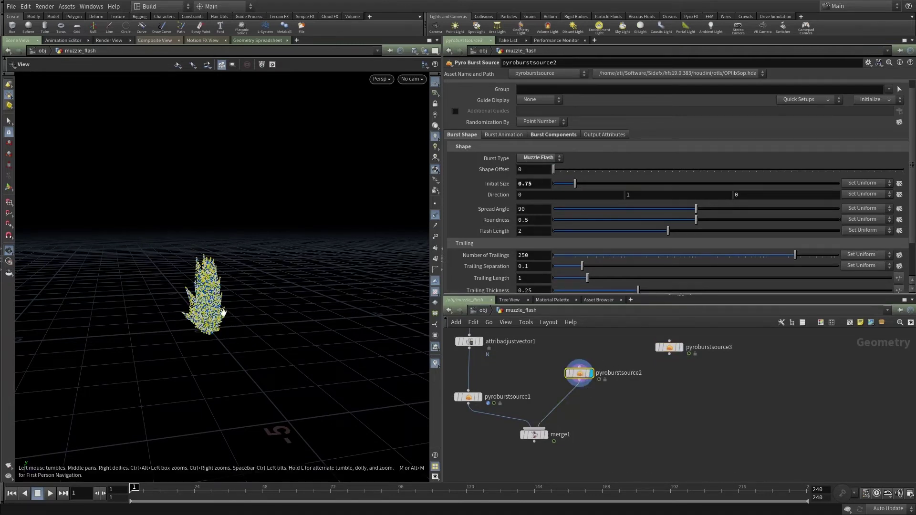
pyautogui.moveTo(224, 312); pyautogui.dragTo(191, 312)
pyautogui.moveTo(191, 313); pyautogui.dragTo(317, 244, button='right')
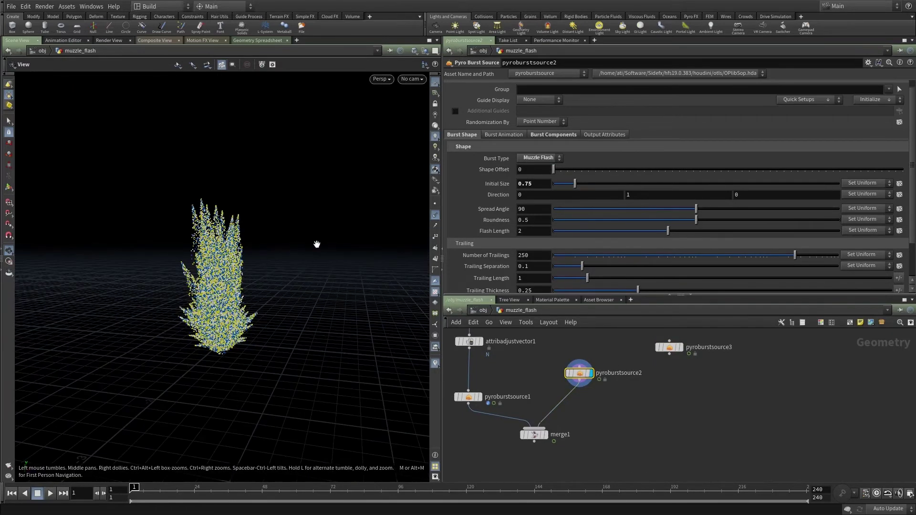
pyautogui.moveTo(224, 304); pyautogui.dragTo(292, 293)
pyautogui.moveTo(292, 294); pyautogui.dragTo(255, 327, button='right')
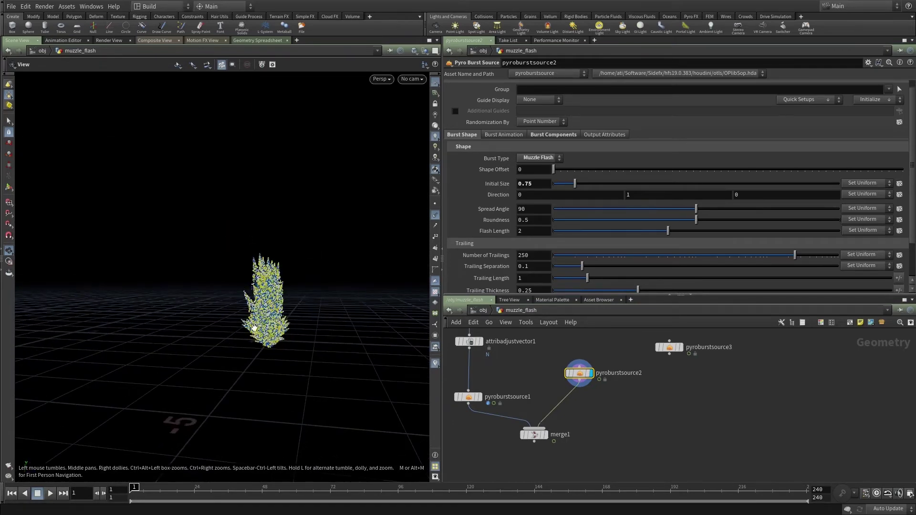
pyautogui.moveTo(283, 360); pyautogui.dragTo(266, 321)
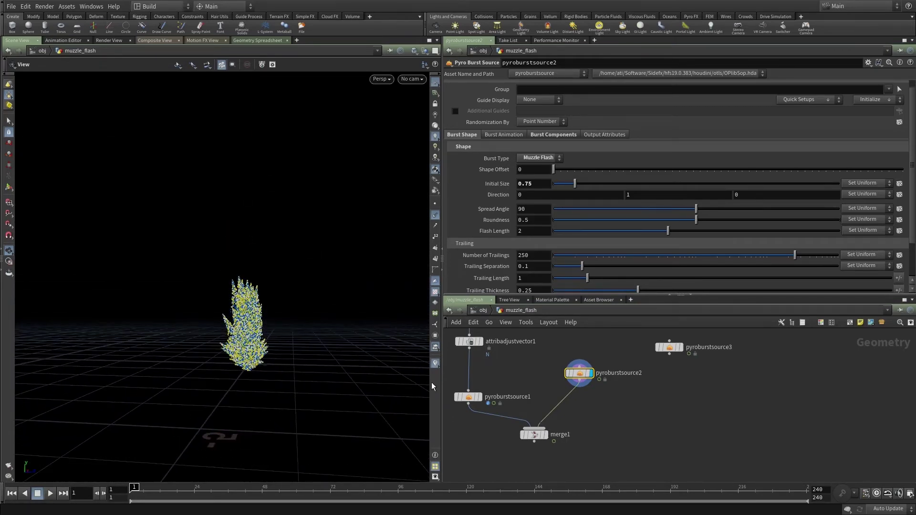
pyautogui.moveTo(538, 376); pyautogui.dragTo(563, 389, button='middle')
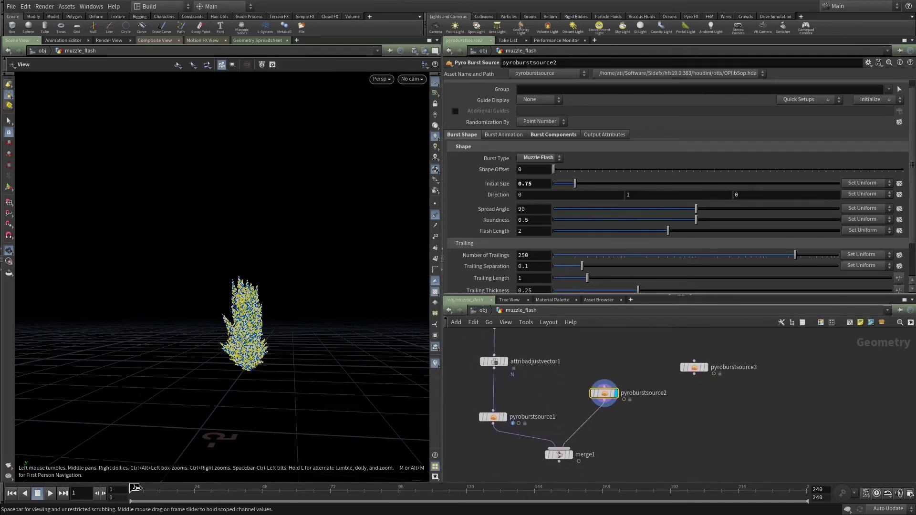
pyautogui.moveTo(135, 488)
pyautogui.mouseDown()
pyautogui.moveTo(153, 487)
pyautogui.moveTo(135, 487)
pyautogui.mouseUp()
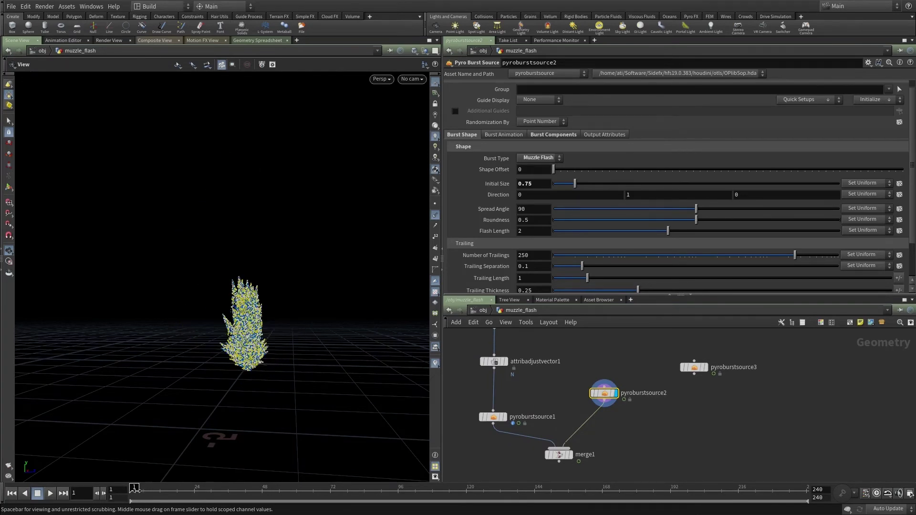
# Step: Display circle1 and attribadjustvector1 in turn to examine the three-point source and the normals pointing outward from it
pyautogui.moveTo(534, 359); pyautogui.dragTo(549, 378, button='middle')
pyautogui.moveTo(511, 360)
pyautogui.moveTo(289, 345); pyautogui.dragTo(258, 358)
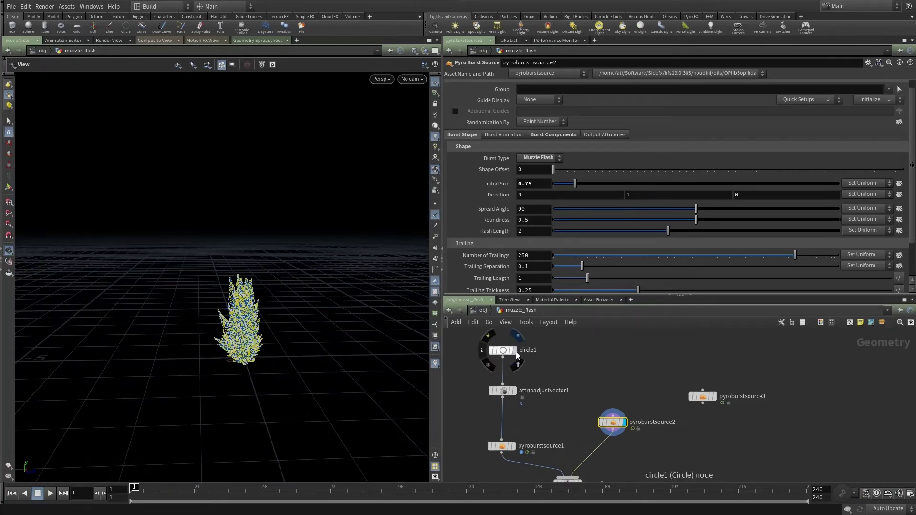
pyautogui.click(496, 353)
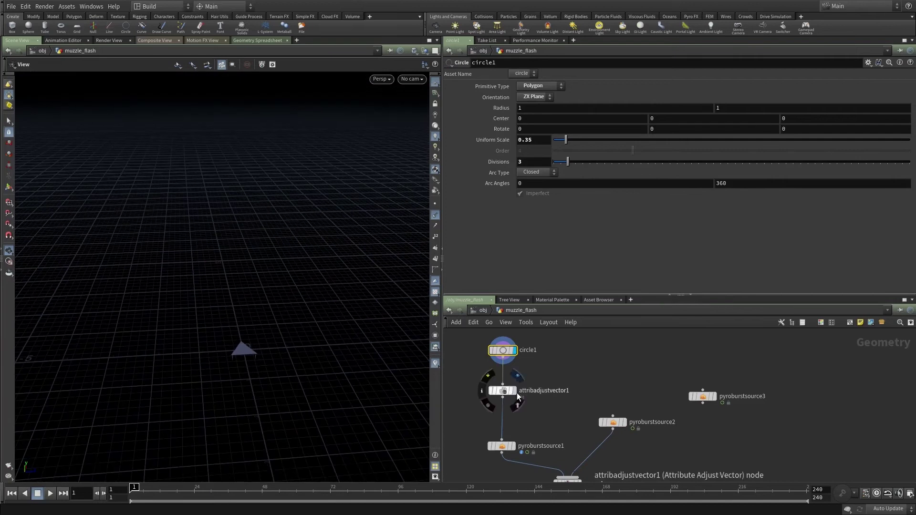
pyautogui.click(514, 394)
pyautogui.click(502, 392)
pyautogui.moveTo(197, 388); pyautogui.dragTo(345, 300, button='right')
pyautogui.moveTo(344, 300); pyautogui.dragTo(348, 314)
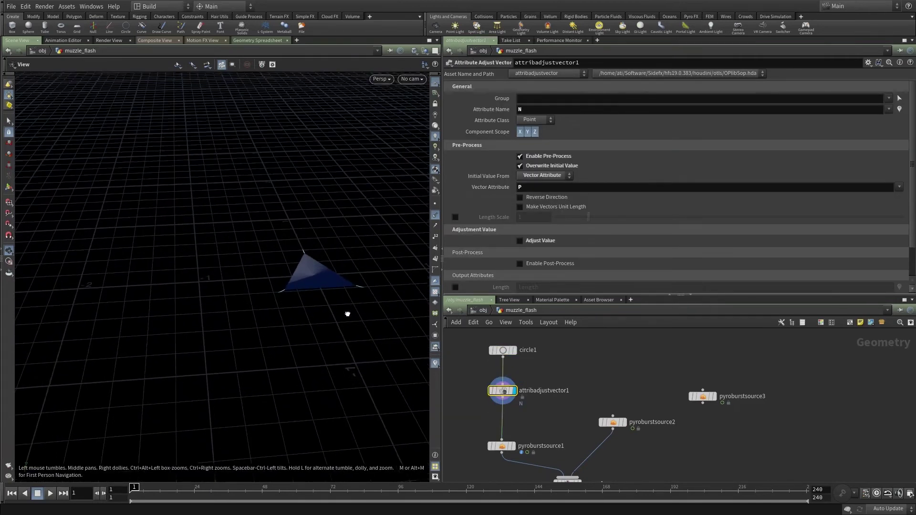
pyautogui.moveTo(348, 314); pyautogui.dragTo(281, 344, button='middle')
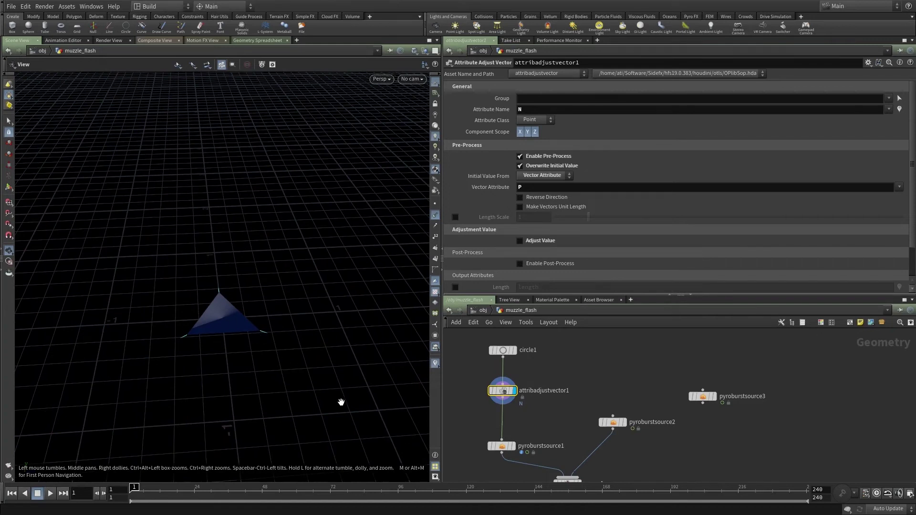
pyautogui.moveTo(347, 375); pyautogui.dragTo(274, 391, button='right')
pyautogui.moveTo(274, 390); pyautogui.dragTo(289, 356)
pyautogui.moveTo(546, 436); pyautogui.dragTo(544, 393, button='middle')
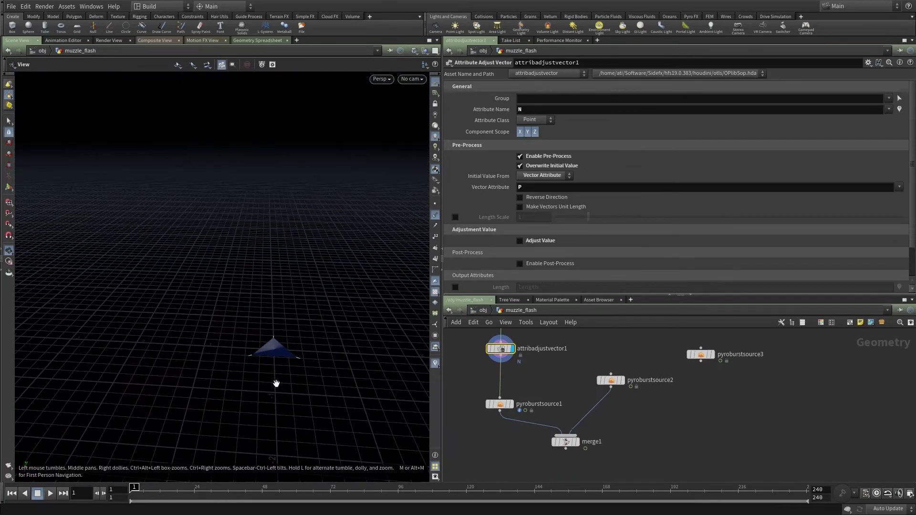
pyautogui.moveTo(276, 383); pyautogui.dragTo(300, 369)
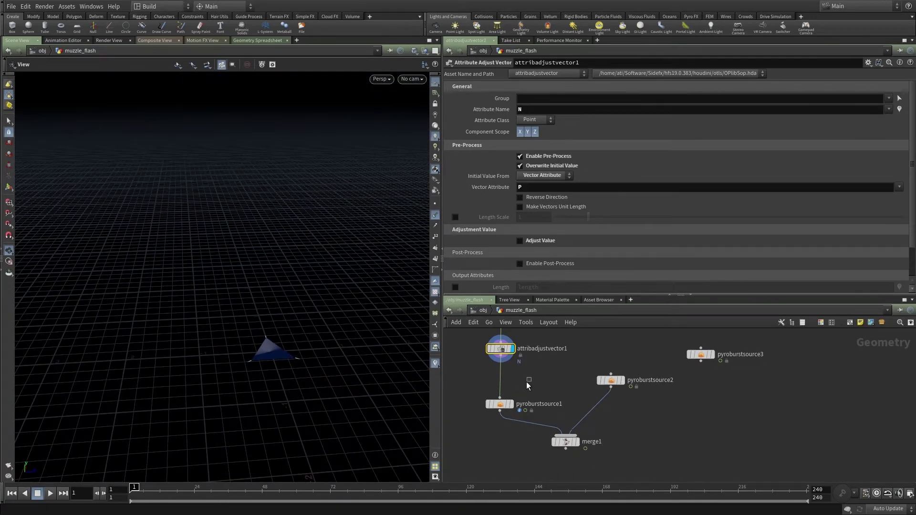
# Step: Display pyroburstsource1 and inspect its muzzle flashes, the attribute-driven Direction setting and the first frames of the burst
pyautogui.click(514, 404)
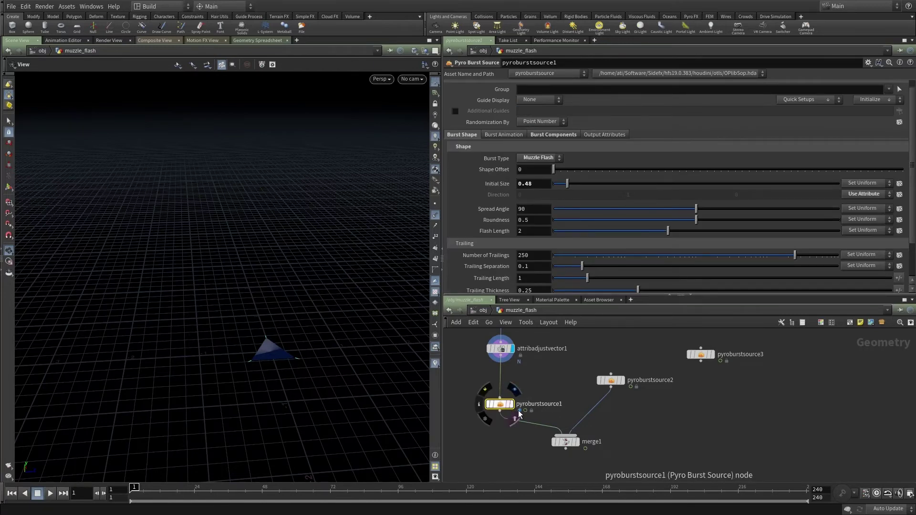
pyautogui.click(510, 405)
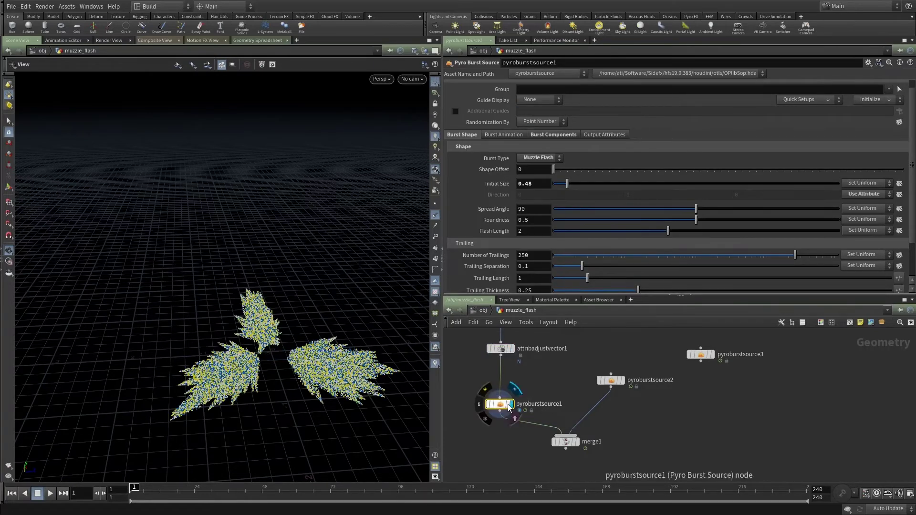
pyautogui.moveTo(286, 354); pyautogui.dragTo(262, 331, button='middle')
pyautogui.moveTo(262, 331); pyautogui.dragTo(276, 343)
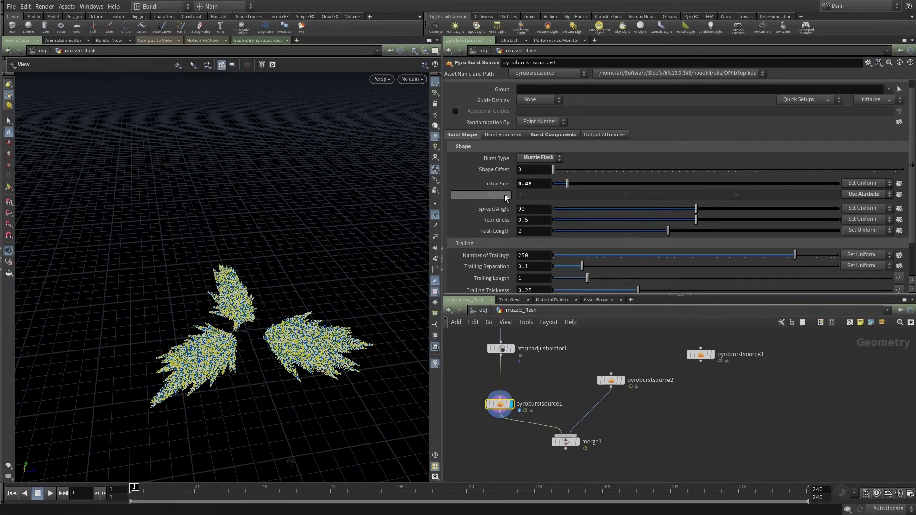
pyautogui.scroll(-2, 296, 292)
pyautogui.moveTo(296, 291); pyautogui.dragTo(301, 311)
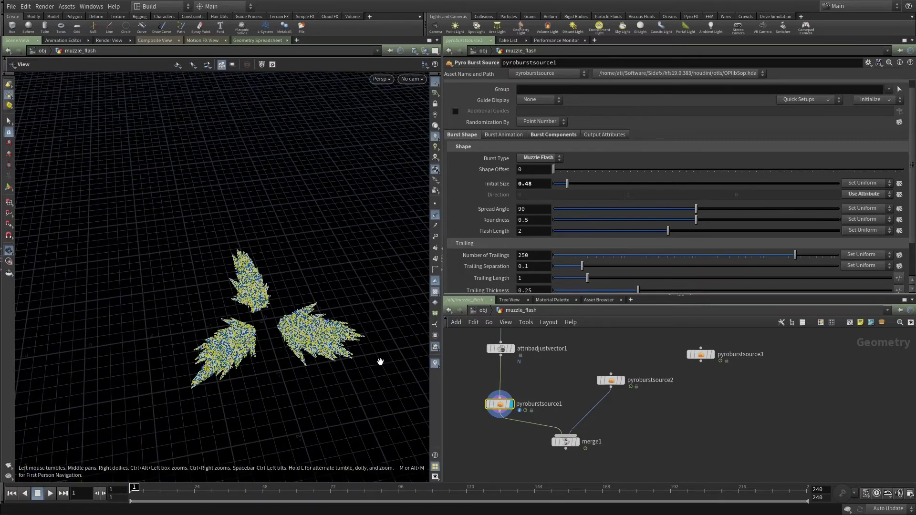
pyautogui.click(139, 489)
pyautogui.moveTo(139, 489); pyautogui.dragTo(135, 489)
# Step: Display merge1, inspect the combined muzzle flash from several angles, and return to frame 1
pyautogui.click(576, 445)
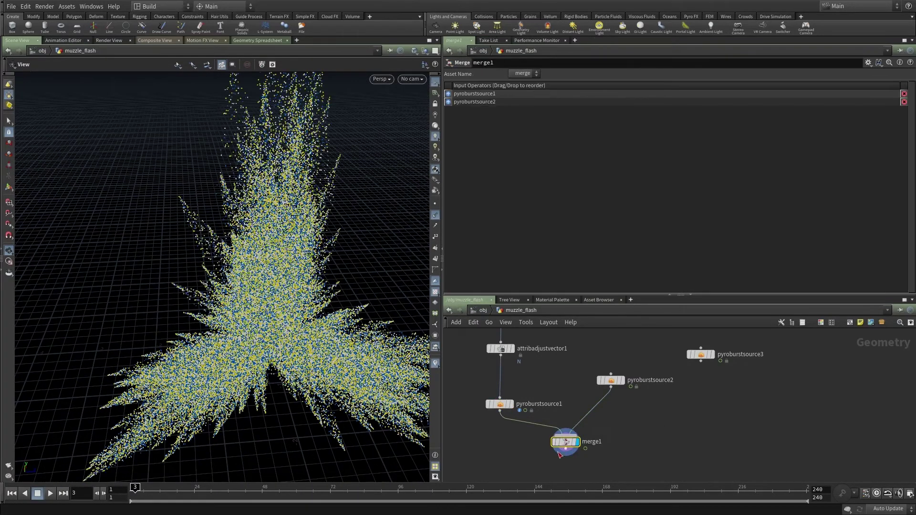
pyautogui.moveTo(330, 293); pyautogui.dragTo(139, 415, button='right')
pyautogui.moveTo(138, 415); pyautogui.dragTo(218, 319)
pyautogui.moveTo(256, 361); pyautogui.dragTo(286, 341, button='right')
pyautogui.moveTo(287, 341); pyautogui.dragTo(237, 348)
pyautogui.moveTo(237, 348); pyautogui.dragTo(259, 333, button='right')
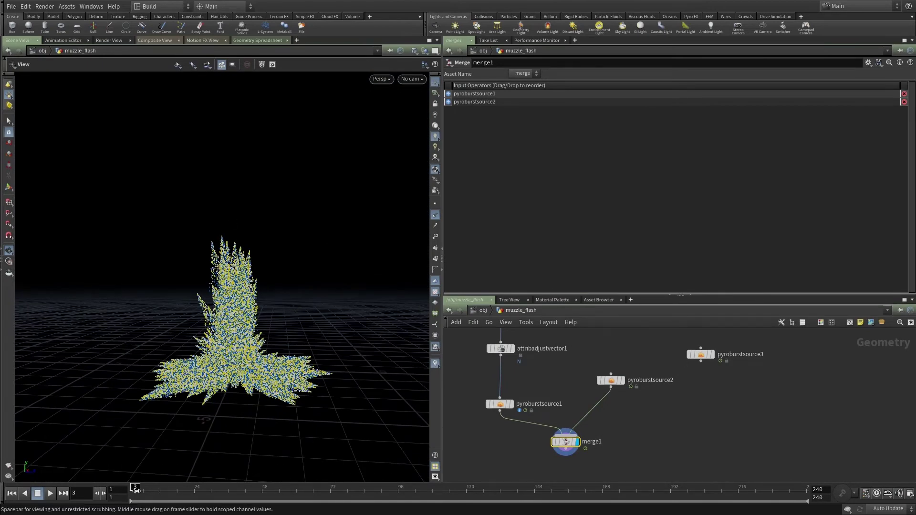
pyautogui.moveTo(135, 489); pyautogui.dragTo(126, 489)
# Step: Display pyroburstsource3 and set its Burst Type to Muzzle Flash
pyautogui.moveTo(714, 357); pyautogui.dragTo(665, 380, button='middle')
pyautogui.click(663, 377)
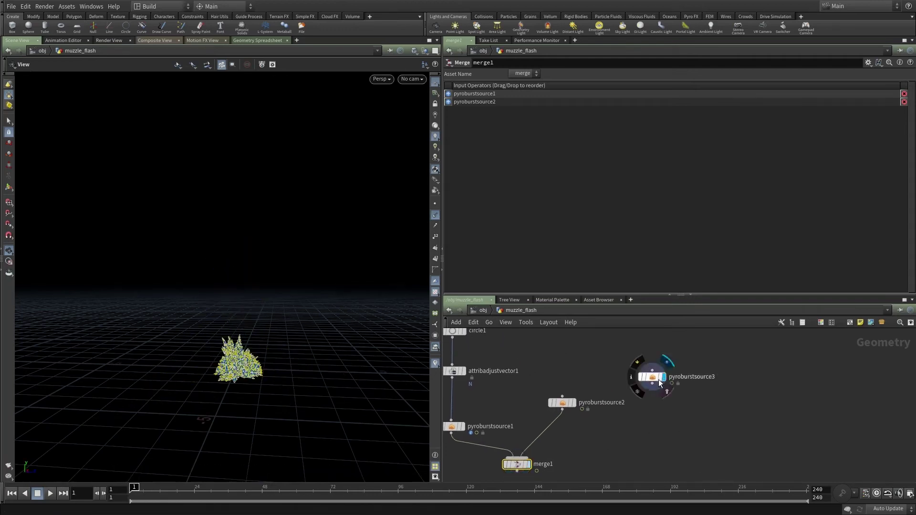
pyautogui.click(657, 378)
pyautogui.click(540, 160)
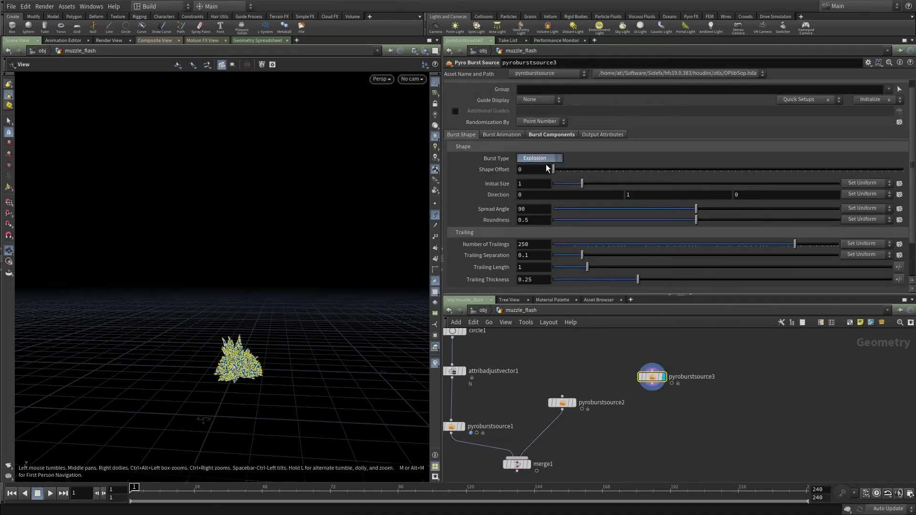
pyautogui.click(538, 176)
pyautogui.moveTo(291, 355); pyautogui.dragTo(317, 300, button='right')
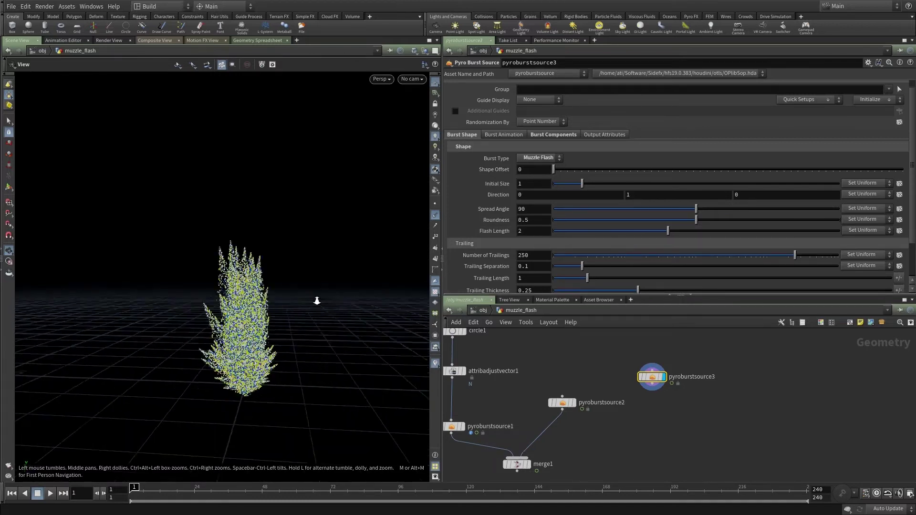
# Step: Inspect pyroburstsource3's muzzle flash from several angles and set its Burst Type to Explosion
pyautogui.moveTo(317, 301); pyautogui.dragTo(253, 346)
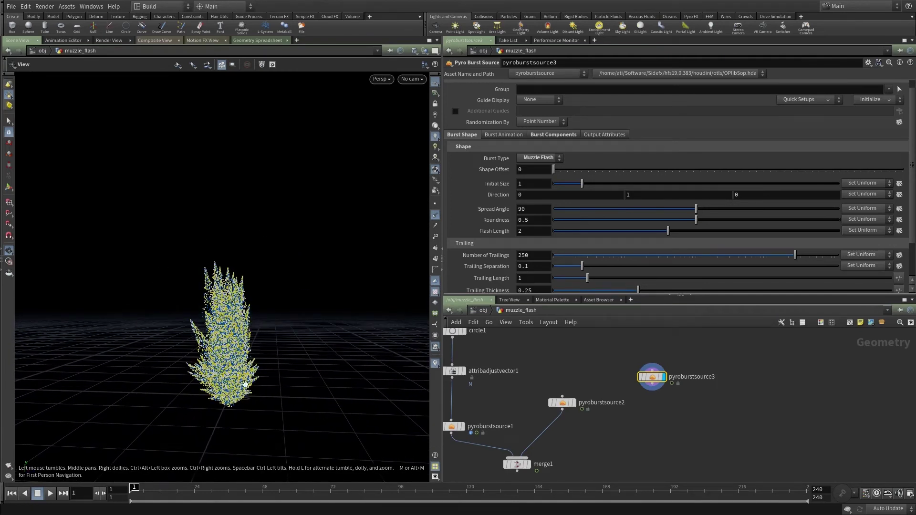
pyautogui.moveTo(241, 407); pyautogui.dragTo(264, 344)
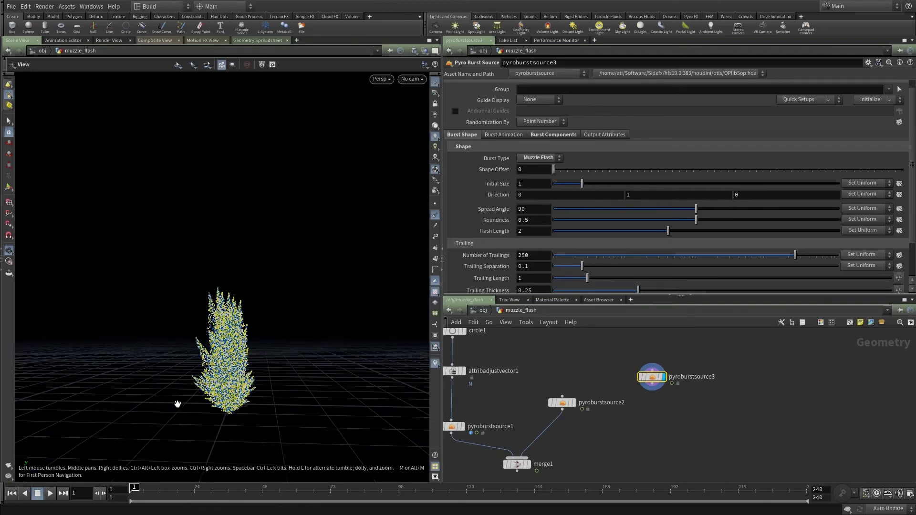
pyautogui.moveTo(280, 303); pyautogui.dragTo(329, 286)
pyautogui.click(541, 159)
pyautogui.click(541, 158)
pyautogui.click(537, 167)
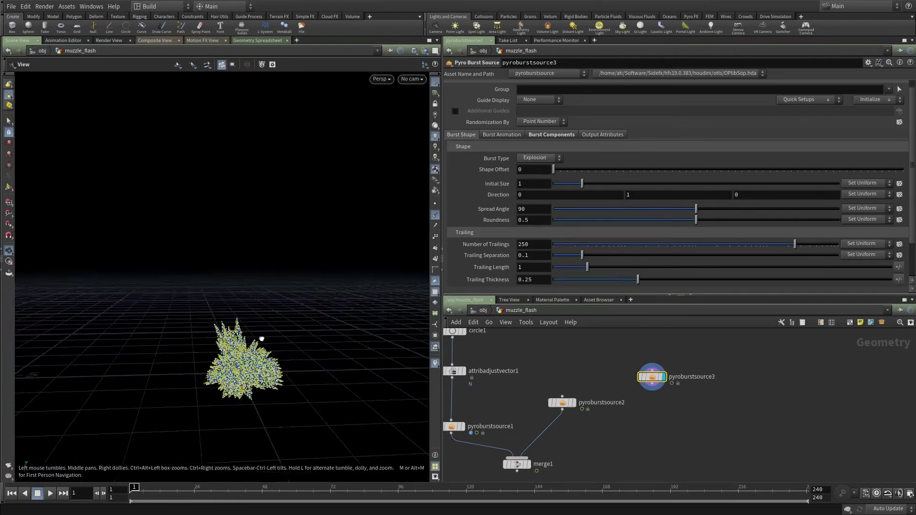
pyautogui.moveTo(262, 342); pyautogui.dragTo(344, 264)
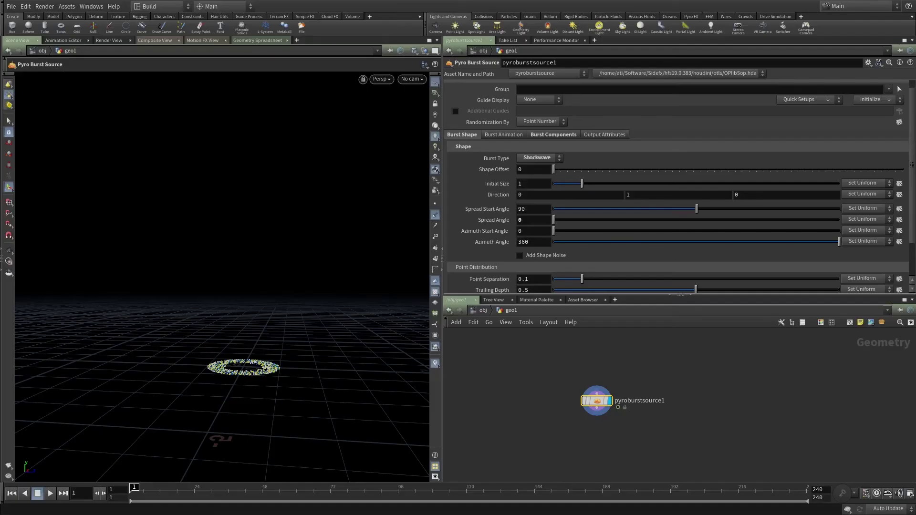
# Step: Set pyroburstsource1's shockwave Spread Angle to 93.6 and Spread Start Angle to 0, and check the dome at frame 1
pyautogui.moveTo(584, 394); pyautogui.dragTo(559, 383)
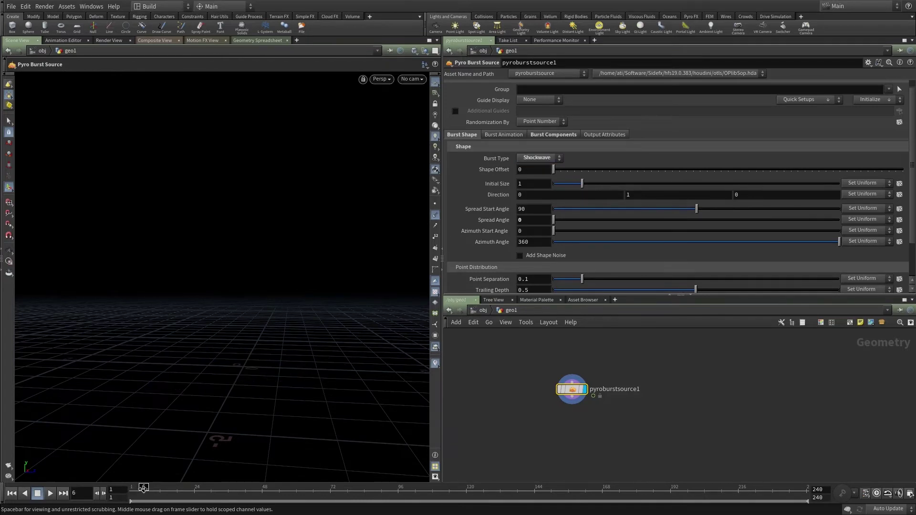
pyautogui.moveTo(130, 489); pyautogui.dragTo(132, 489)
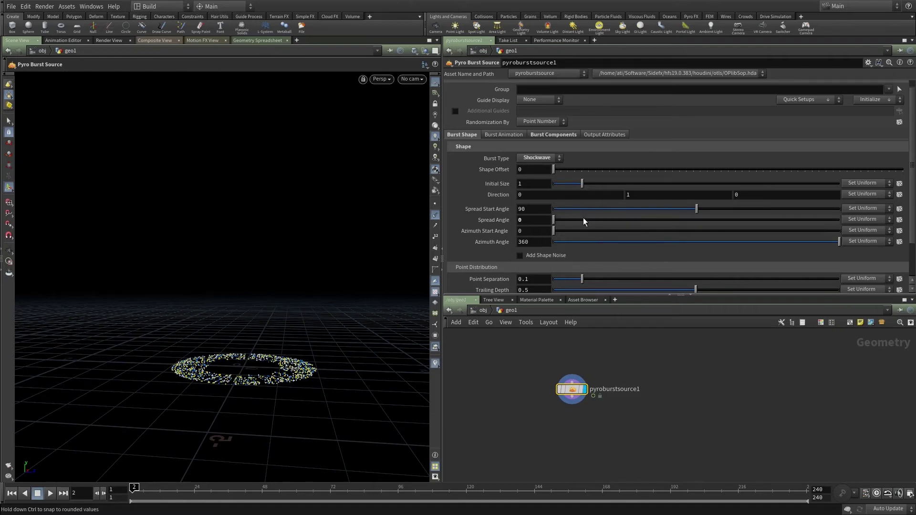
pyautogui.click(565, 219)
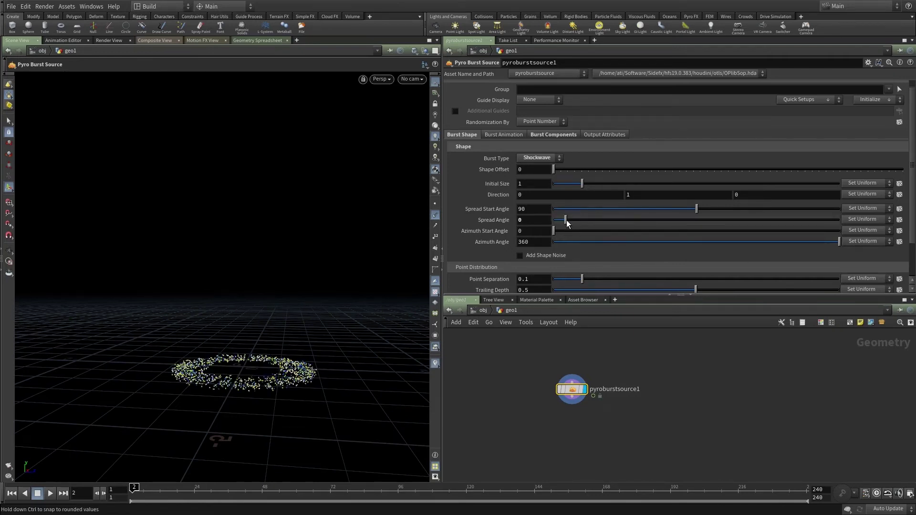
pyautogui.moveTo(565, 219)
pyautogui.mouseDown()
pyautogui.moveTo(703, 221)
pyautogui.moveTo(554, 210)
pyautogui.mouseUp()
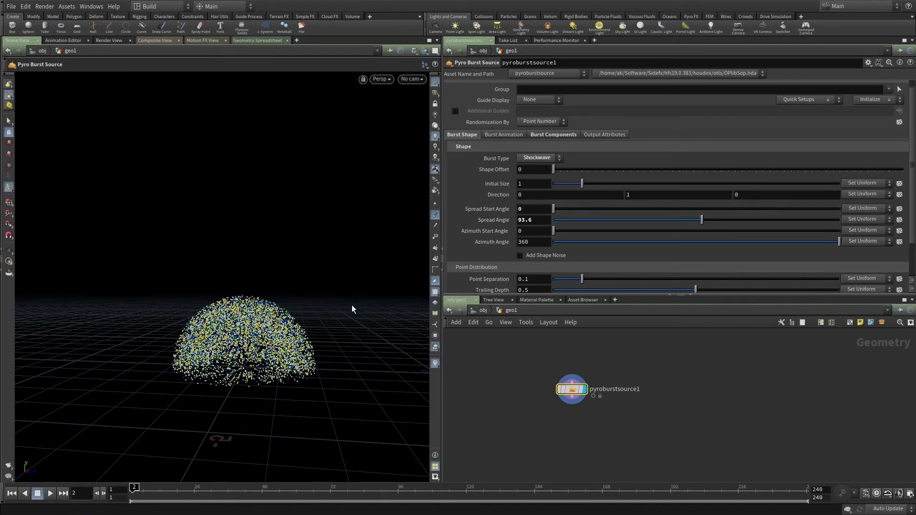
pyautogui.moveTo(283, 306)
pyautogui.keyDown('alt'); pyautogui.mouseDown()
pyautogui.moveTo(301, 342)
pyautogui.moveTo(289, 315)
pyautogui.mouseUp(); pyautogui.keyUp('alt')
pyautogui.moveTo(134, 488); pyautogui.dragTo(133, 489)
pyautogui.moveTo(270, 370)
pyautogui.keyDown('alt'); pyautogui.mouseDown()
pyautogui.moveTo(266, 354)
pyautogui.moveTo(259, 375)
pyautogui.mouseUp(); pyautogui.keyUp('alt')
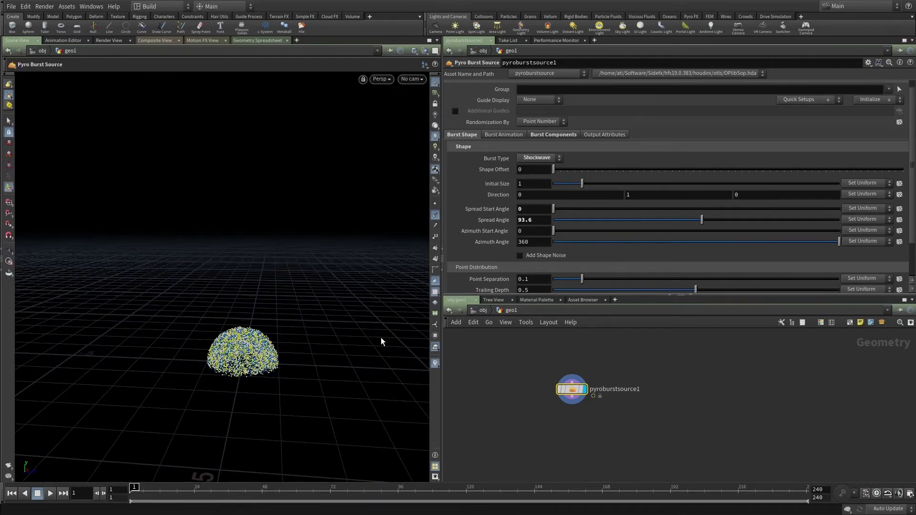
# Step: Try an Azimuth Angle of about 196.5 with a larger Azimuth Start Angle, and restore both azimuth settings to their defaults
pyautogui.moveTo(683, 241); pyautogui.dragTo(719, 246)
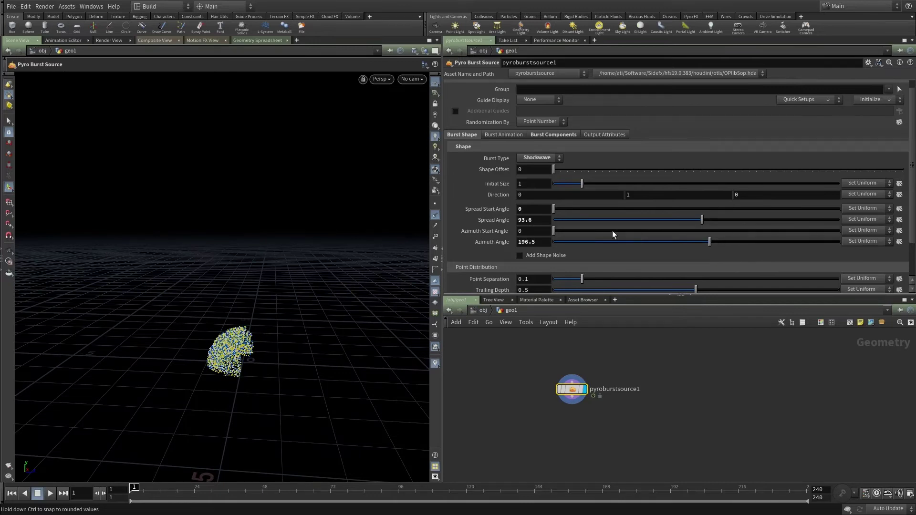
pyautogui.moveTo(611, 230); pyautogui.dragTo(675, 231)
pyautogui.keyDown('ctrl'); pyautogui.middleClick(542, 233); pyautogui.keyUp('ctrl')
pyautogui.keyDown('ctrl'); pyautogui.middleClick(541, 243); pyautogui.keyUp('ctrl')
# Step: Reset the shockwave's Spread Angle to its default of 90 and inspect the dome up close
pyautogui.keyDown('ctrl'); pyautogui.middleClick(539, 221); pyautogui.keyUp('ctrl')
pyautogui.keyDown('alt'); pyautogui.moveTo(400, 323); pyautogui.dragTo(363, 326); pyautogui.keyUp('alt')
pyautogui.keyDown('alt'); pyautogui.moveTo(362, 326); pyautogui.dragTo(266, 343, button='right'); pyautogui.keyUp('alt')
pyautogui.keyDown('alt'); pyautogui.moveTo(266, 343); pyautogui.dragTo(287, 328, button='middle'); pyautogui.keyUp('alt')
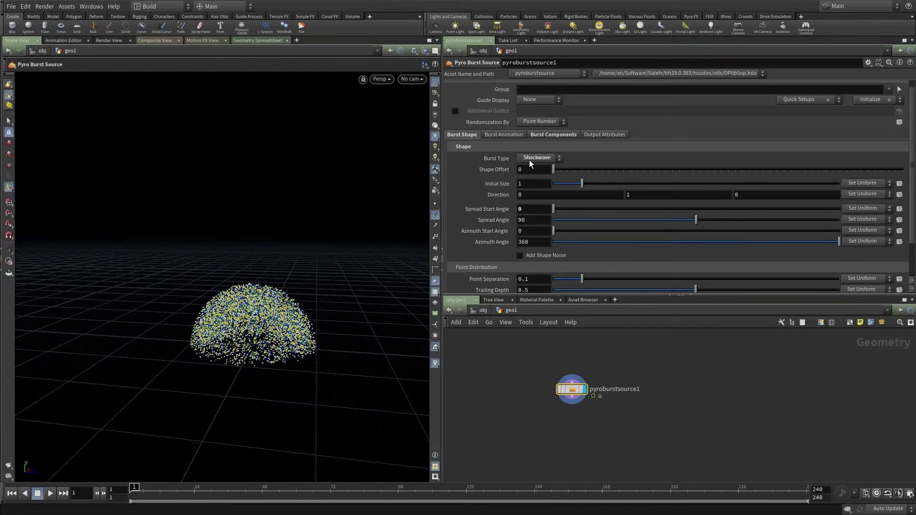
# Step: Set pyroburstsource1's Burst Type to Blast Rings and view the ring from above and the side
pyautogui.click(540, 196)
pyautogui.keyDown('alt'); pyautogui.moveTo(355, 351); pyautogui.dragTo(268, 352); pyautogui.keyUp('alt')
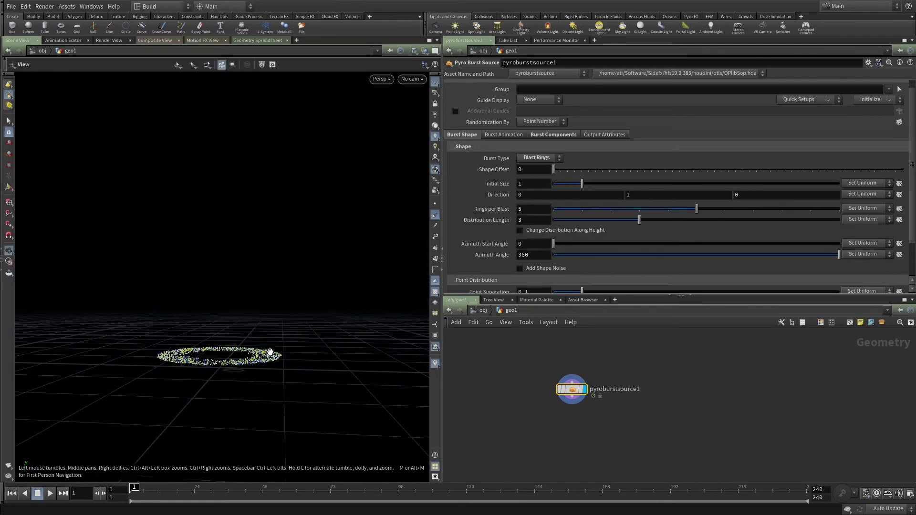
pyautogui.keyDown('alt'); pyautogui.moveTo(254, 332); pyautogui.dragTo(252, 341, button='middle'); pyautogui.keyUp('alt')
pyautogui.keyDown('alt'); pyautogui.moveTo(251, 342); pyautogui.dragTo(230, 382); pyautogui.keyUp('alt')
pyautogui.press('Return')
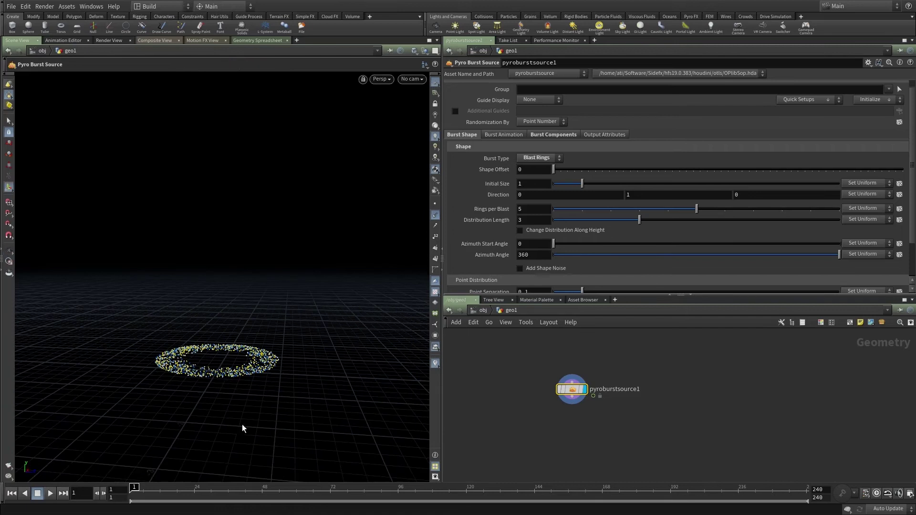
# Step: Scrub through the first frames up to frame 5 to examine how the blast rings stack and expand, returning to frame 2
pyautogui.click(136, 490)
pyautogui.moveTo(142, 492); pyautogui.dragTo(147, 491)
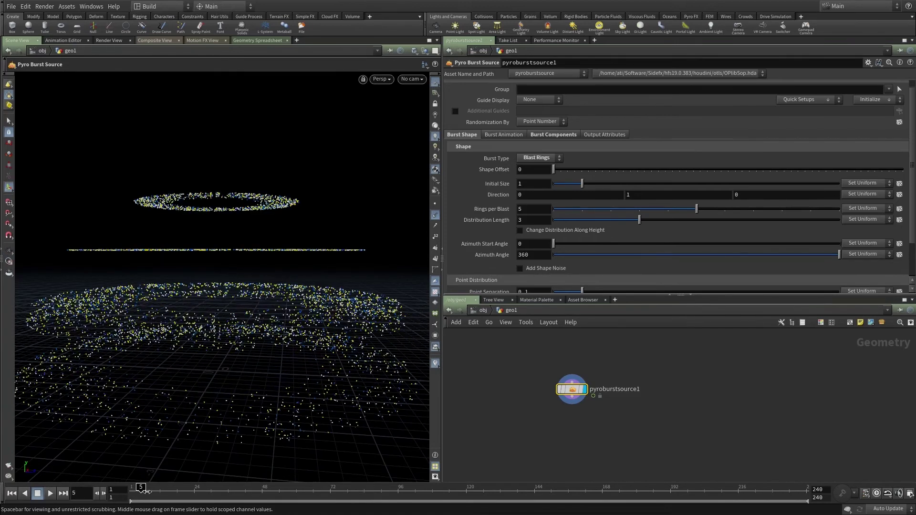
pyautogui.keyDown('alt'); pyautogui.moveTo(272, 313); pyautogui.dragTo(235, 341, button='right'); pyautogui.keyUp('alt')
pyautogui.keyDown('alt'); pyautogui.moveTo(235, 342); pyautogui.dragTo(248, 339); pyautogui.keyUp('alt')
pyautogui.keyDown('alt'); pyautogui.moveTo(247, 340); pyautogui.dragTo(245, 351, button='middle'); pyautogui.keyUp('alt')
pyautogui.keyDown('alt'); pyautogui.moveTo(244, 351); pyautogui.dragTo(243, 348); pyautogui.keyUp('alt')
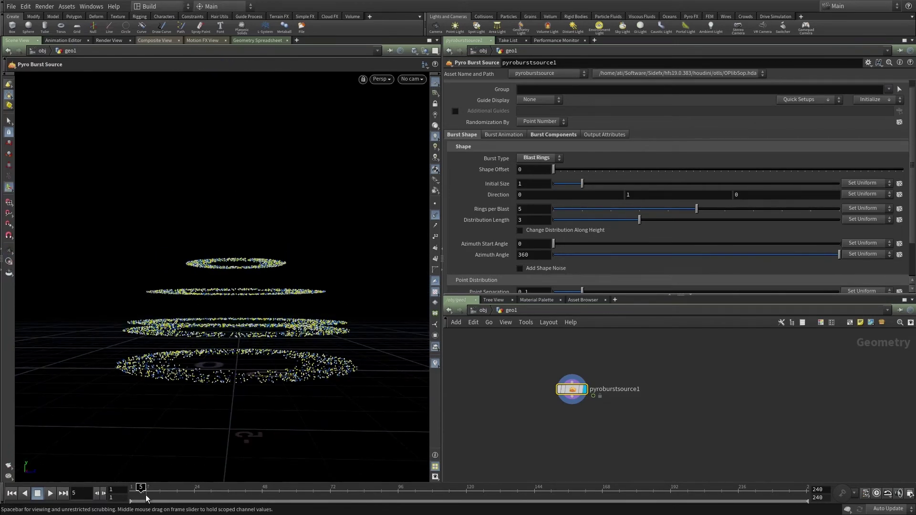
pyautogui.moveTo(147, 495)
pyautogui.mouseDown()
pyautogui.moveTo(123, 493)
pyautogui.moveTo(132, 493)
pyautogui.mouseUp()
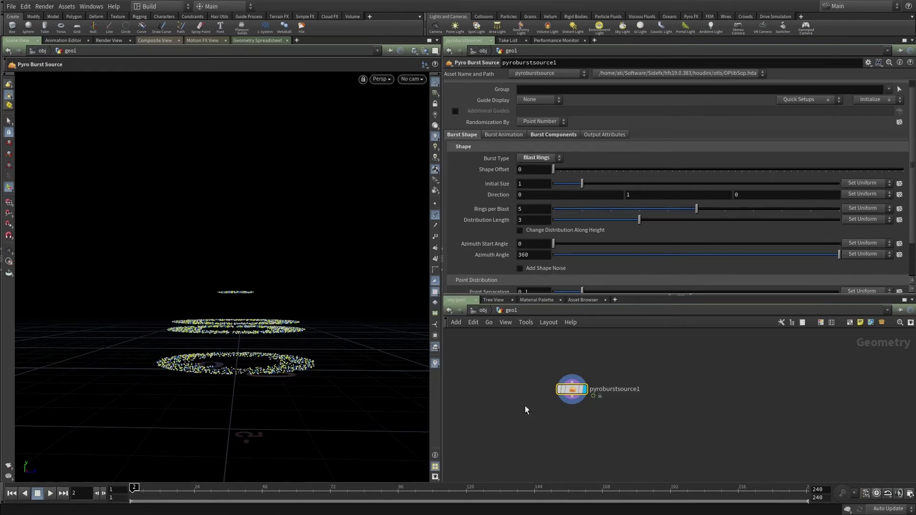
pyautogui.moveTo(567, 398); pyautogui.dragTo(568, 399)
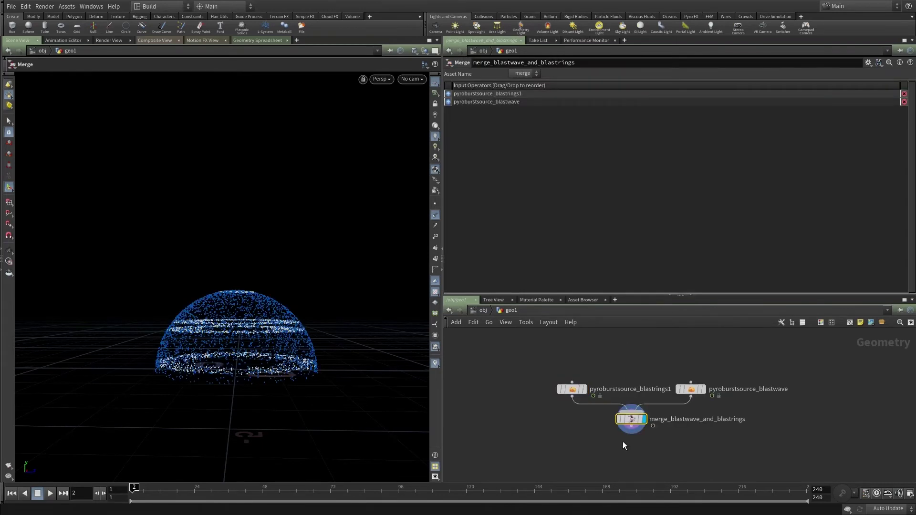
# Step: Display pyroburstsource_blastrings1, pyroburstsource_blastwave and merge_blastwave_and_blastrings in turn to compare the separate and combined points
pyautogui.moveTo(623, 442); pyautogui.dragTo(597, 433, button='middle')
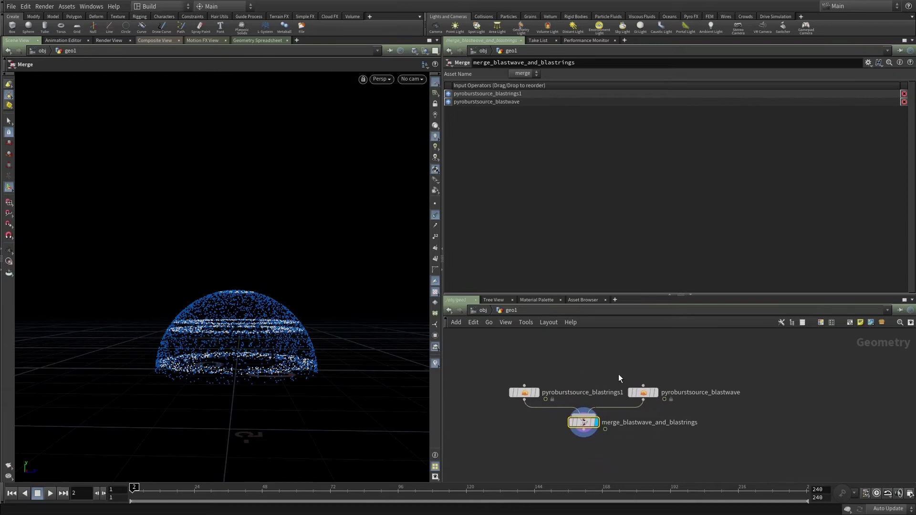
pyautogui.click(642, 392)
pyautogui.click(538, 395)
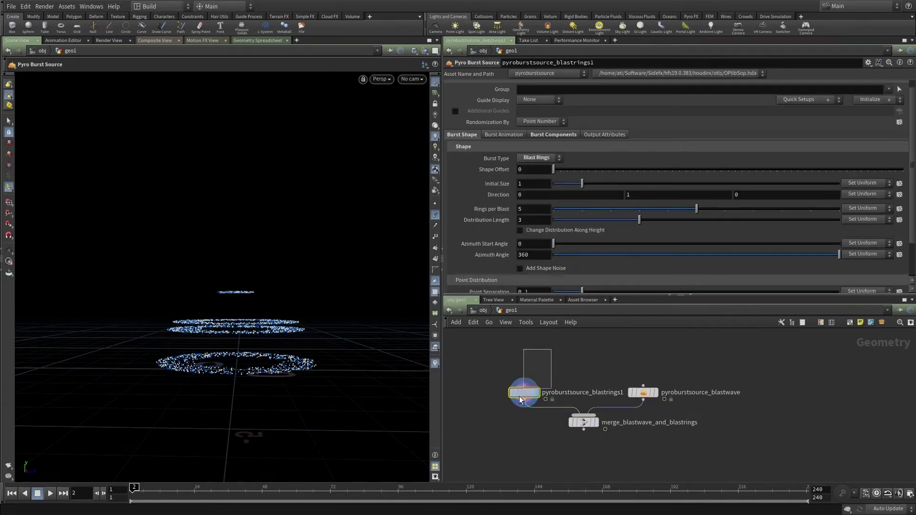
pyautogui.click(648, 393)
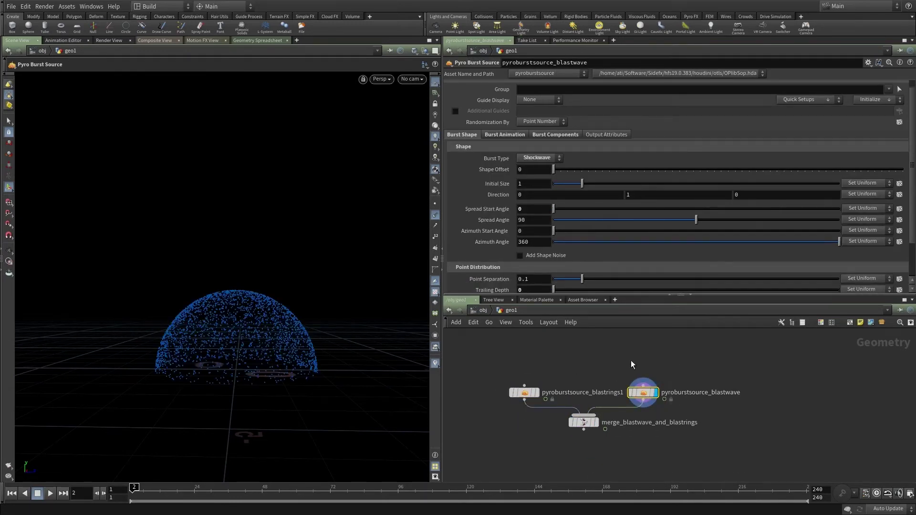
pyautogui.click(584, 422)
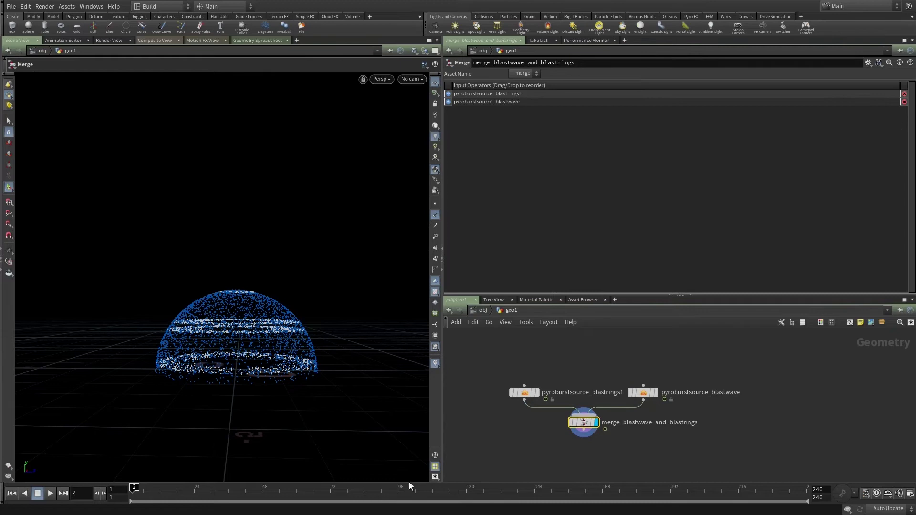
# Step: Scrub merge_blastwave_and_blastrings to frame 5 and orbit around it to examine how the rings follow the expanding blast wave
pyautogui.click(132, 487)
pyautogui.moveTo(133, 487)
pyautogui.mouseDown()
pyautogui.moveTo(155, 487)
pyautogui.moveTo(137, 487)
pyautogui.mouseUp()
pyautogui.keyDown('alt'); pyautogui.moveTo(254, 268); pyautogui.dragTo(215, 267); pyautogui.keyUp('alt')
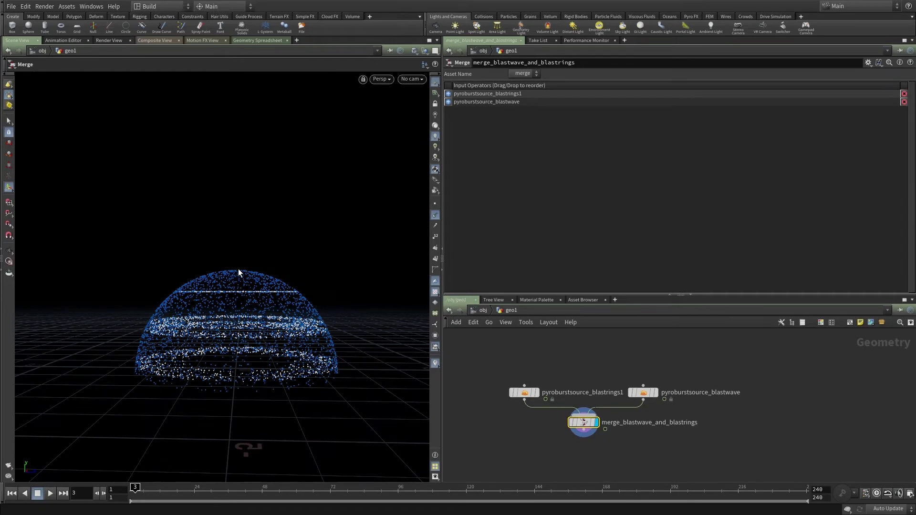
pyautogui.moveTo(528, 400); pyautogui.dragTo(528, 401)
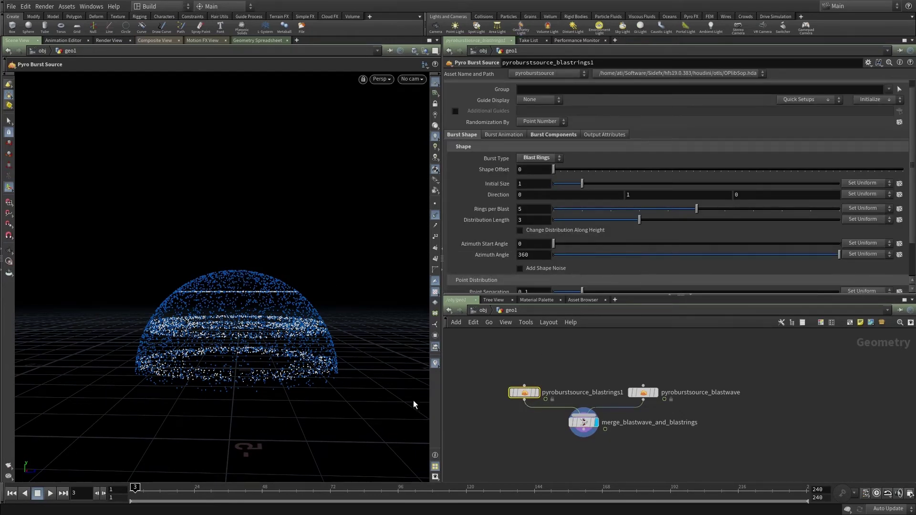
pyautogui.click(575, 434)
pyautogui.moveTo(135, 488); pyautogui.dragTo(146, 489)
pyautogui.press('space')
pyautogui.moveTo(256, 246)
pyautogui.mouseDown()
pyautogui.moveTo(257, 270)
pyautogui.moveTo(246, 251)
pyautogui.mouseUp()
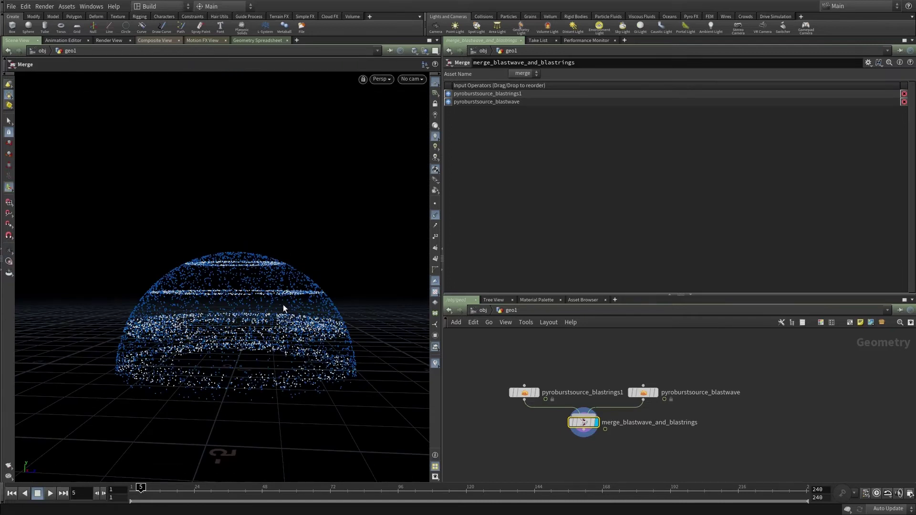
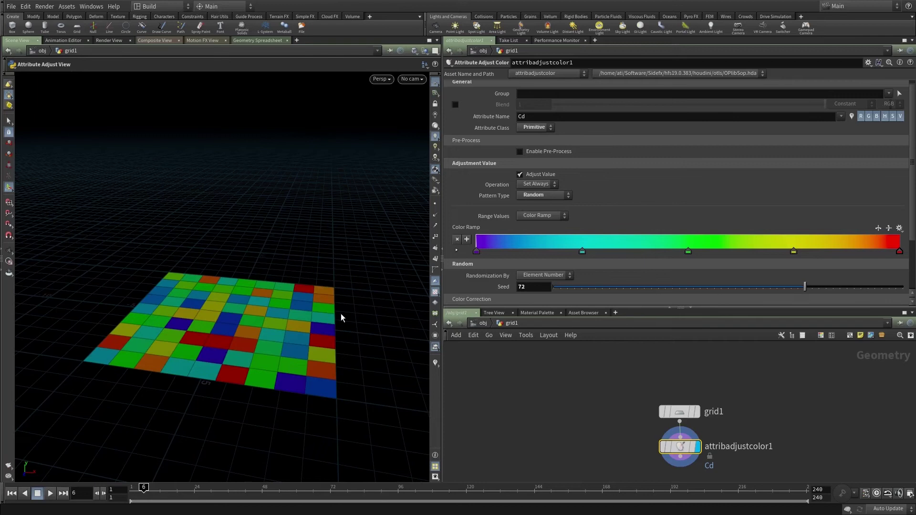
# Step: Set attribadjustcolor1's Pattern Type to Line and view the whole grid from above
pyautogui.click(552, 197)
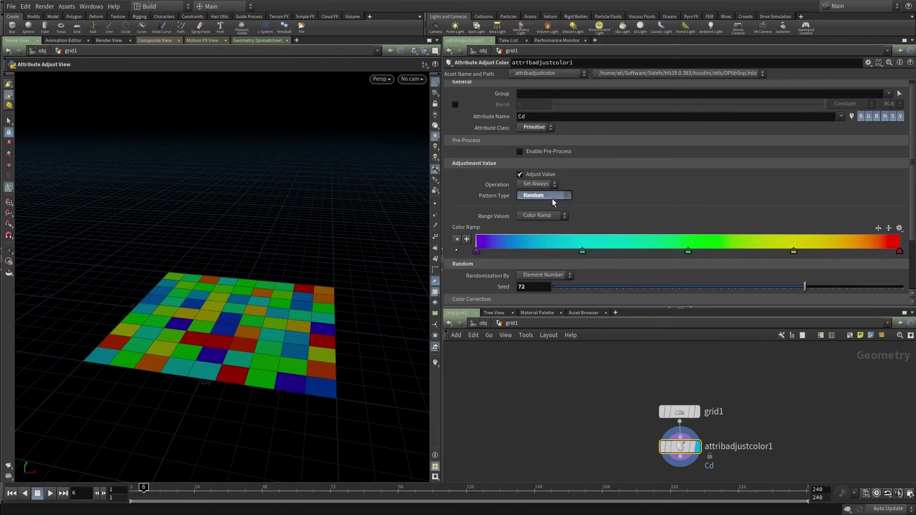
pyautogui.click(540, 261)
pyautogui.keyDown('alt'); pyautogui.moveTo(248, 319); pyautogui.dragTo(266, 323); pyautogui.keyUp('alt')
pyautogui.keyDown('alt'); pyautogui.moveTo(265, 323); pyautogui.dragTo(211, 360, button='right'); pyautogui.keyUp('alt')
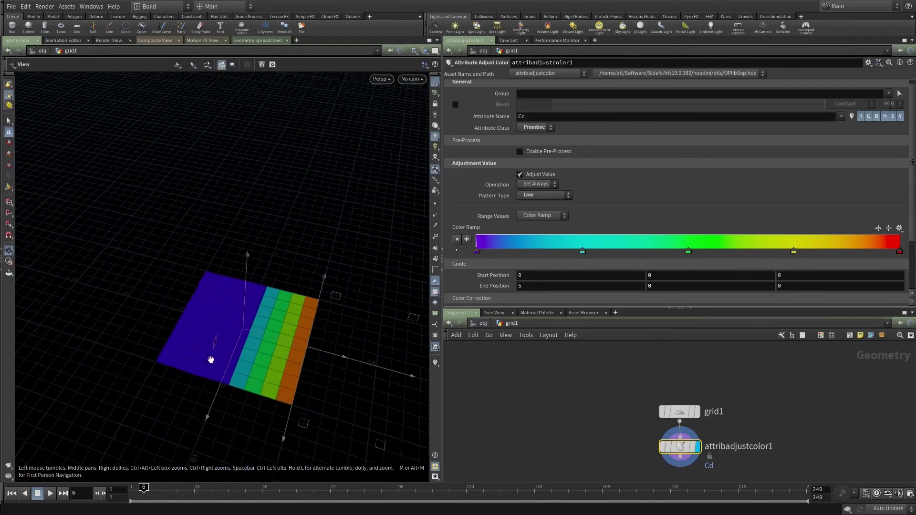
pyautogui.keyDown('alt'); pyautogui.moveTo(211, 359); pyautogui.dragTo(165, 310, button='middle'); pyautogui.keyUp('alt')
pyautogui.keyDown('alt'); pyautogui.moveTo(223, 299); pyautogui.dragTo(217, 316); pyautogui.keyUp('alt')
# Step: Draw gradient lines along both grid diagonals, ending with one from about (-4.42, 0, 3.94) to (4.66, 0, -4.89)
pyautogui.moveTo(137, 316); pyautogui.dragTo(256, 263)
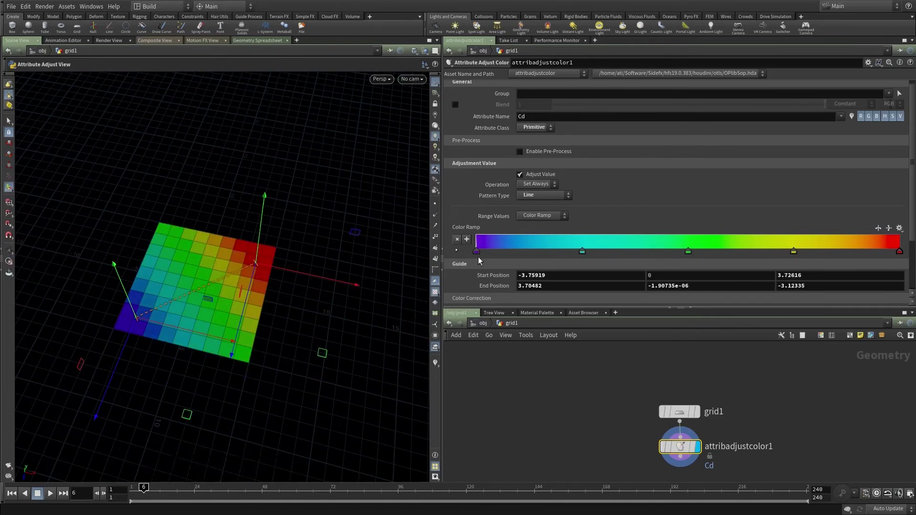
pyautogui.moveTo(167, 250); pyautogui.dragTo(219, 331)
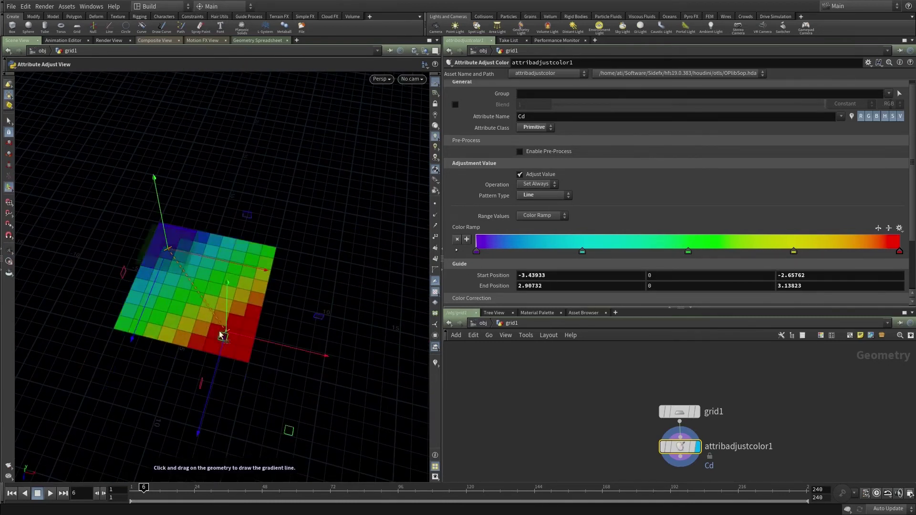
pyautogui.moveTo(126, 318); pyautogui.dragTo(274, 248)
pyautogui.moveTo(285, 342)
pyautogui.keyDown('alt'); pyautogui.mouseDown()
pyautogui.moveTo(280, 299)
pyautogui.moveTo(271, 334)
pyautogui.mouseUp(); pyautogui.keyUp('alt')
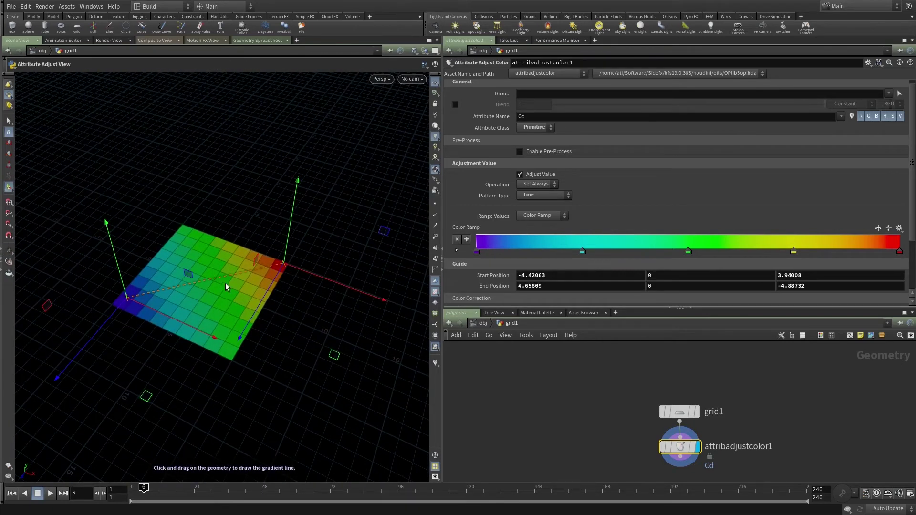
pyautogui.keyDown('alt'); pyautogui.moveTo(225, 282); pyautogui.dragTo(237, 285); pyautogui.keyUp('alt')
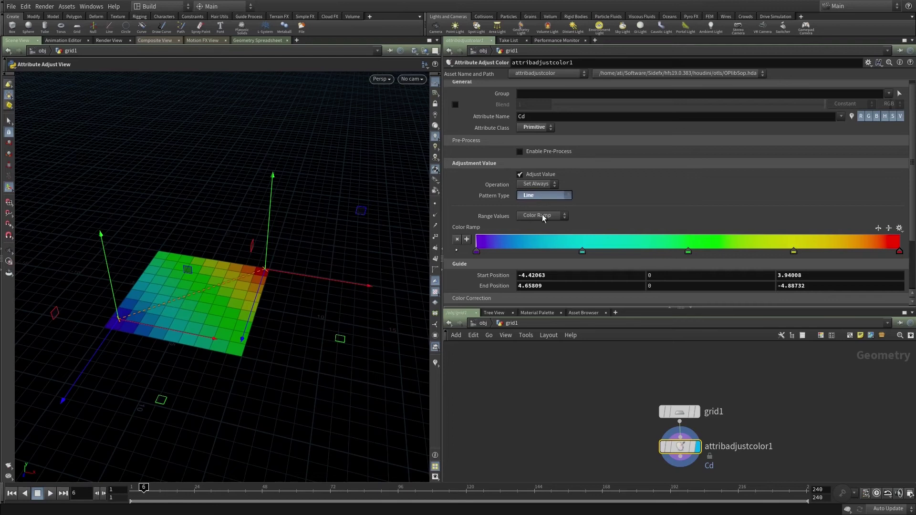
# Step: Draw a Radial pattern outward from near the grid's middle, and change the Pattern Type to Bounding Box
pyautogui.click(541, 270)
pyautogui.moveTo(204, 285); pyautogui.dragTo(237, 321)
pyautogui.click(544, 195)
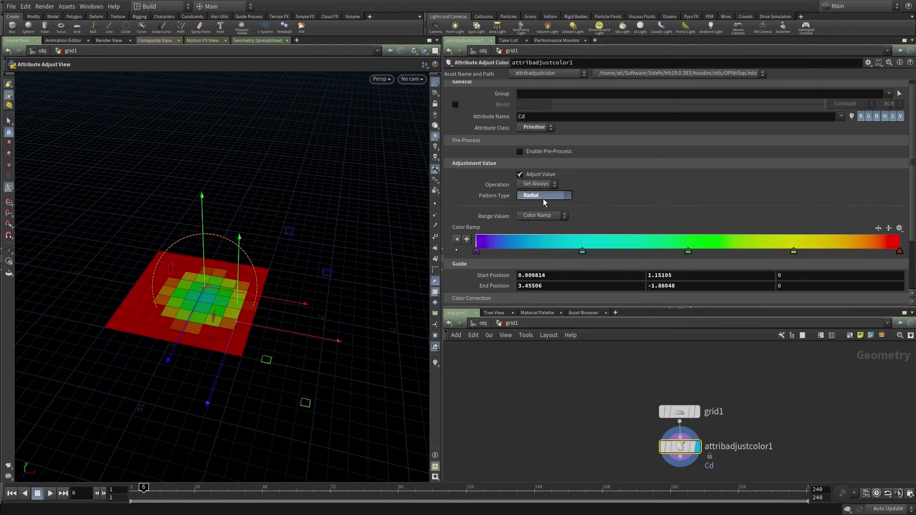
pyautogui.click(538, 285)
pyautogui.moveTo(279, 321)
pyautogui.keyDown('alt'); pyautogui.mouseDown()
pyautogui.moveTo(284, 249)
pyautogui.moveTo(268, 292)
pyautogui.moveTo(273, 307)
pyautogui.mouseUp(); pyautogui.keyUp('alt')
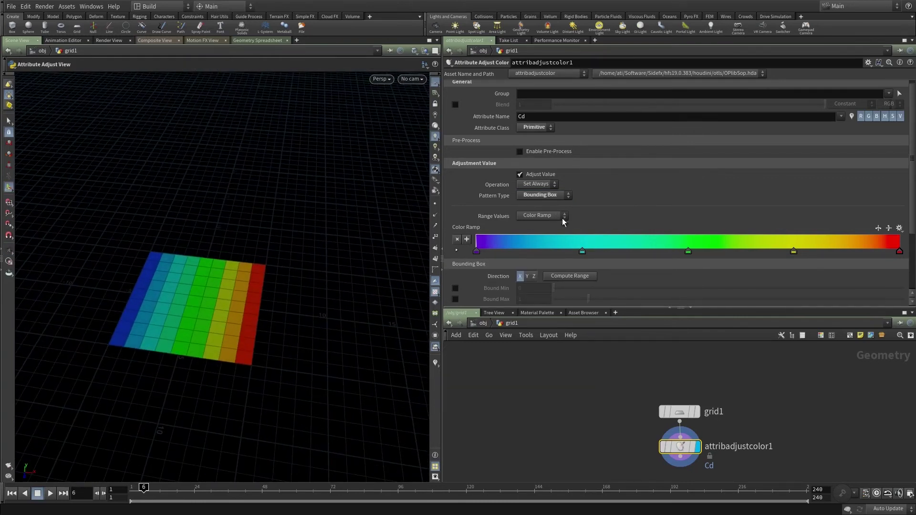
# Step: Enable Post-Process on the attribadjustcolor1 node
pyautogui.moveTo(912, 165); pyautogui.dragTo(911, 208)
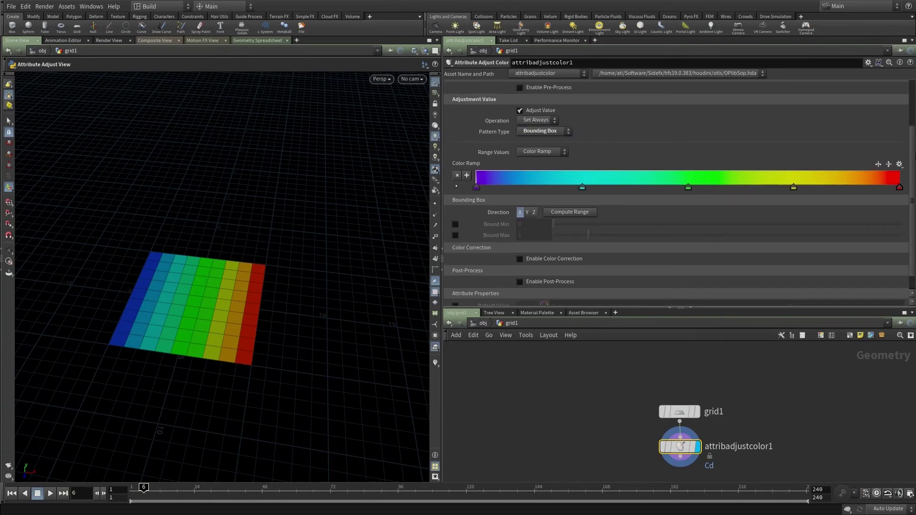
pyautogui.moveTo(911, 170); pyautogui.dragTo(910, 183)
pyautogui.click(549, 263)
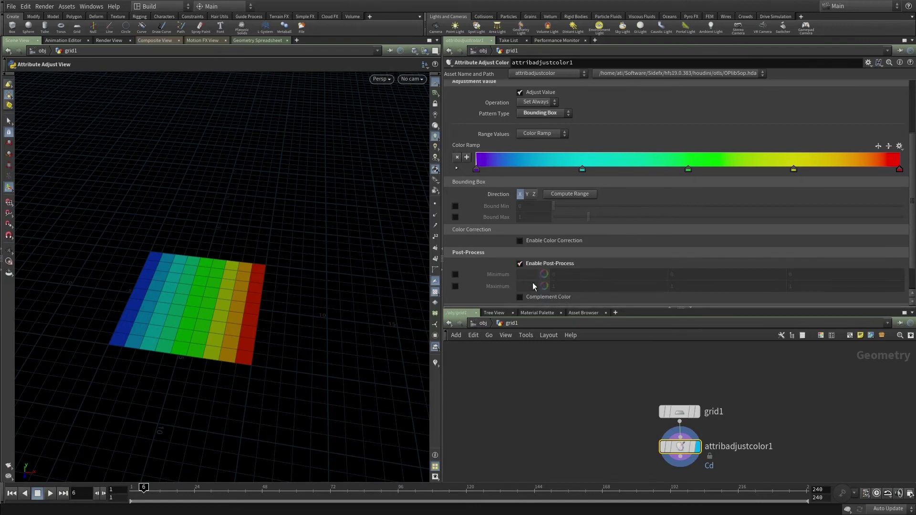
# Step: Disable Post-Process and enable Color Correction on the attribadjustcolor1 node
pyautogui.click(554, 263)
pyautogui.click(559, 241)
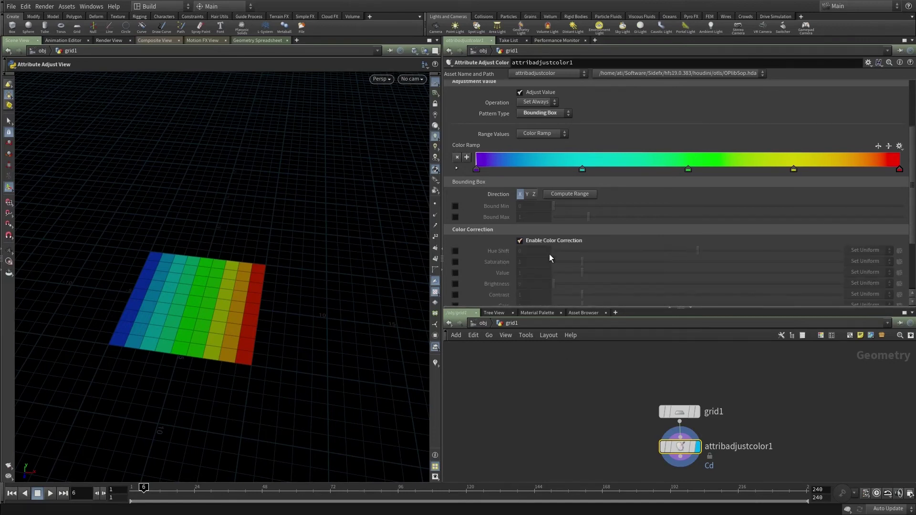
pyautogui.moveTo(912, 181); pyautogui.dragTo(908, 217)
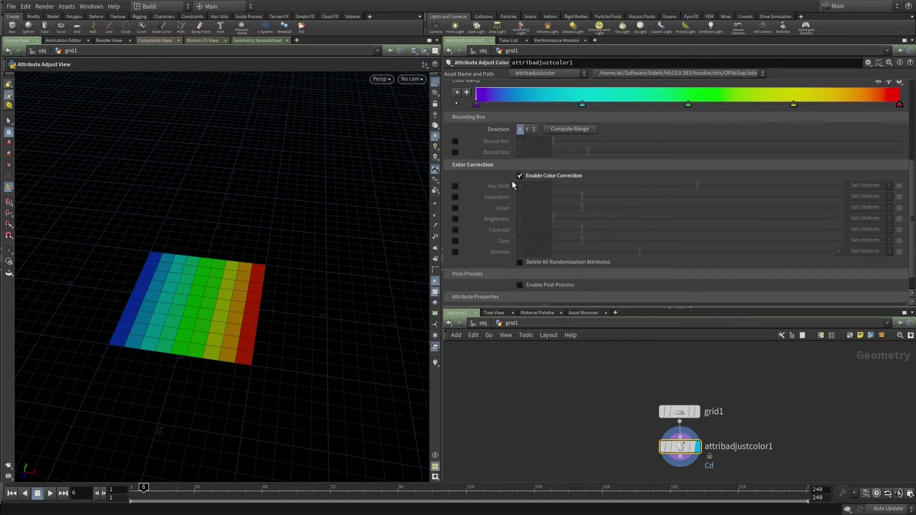
pyautogui.moveTo(597, 401); pyautogui.dragTo(554, 362, button='middle')
pyautogui.moveTo(577, 421); pyautogui.dragTo(564, 398, button='middle')
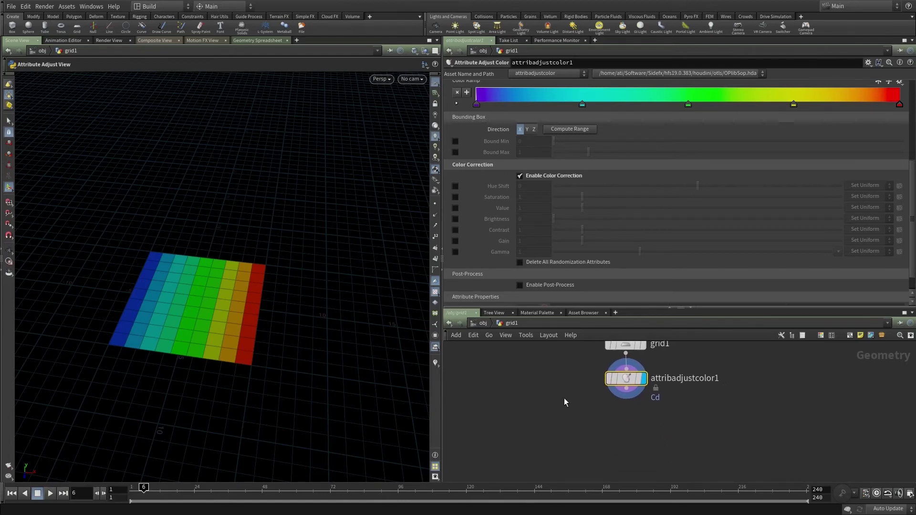
pyautogui.moveTo(550, 360); pyautogui.dragTo(552, 394, button='middle')
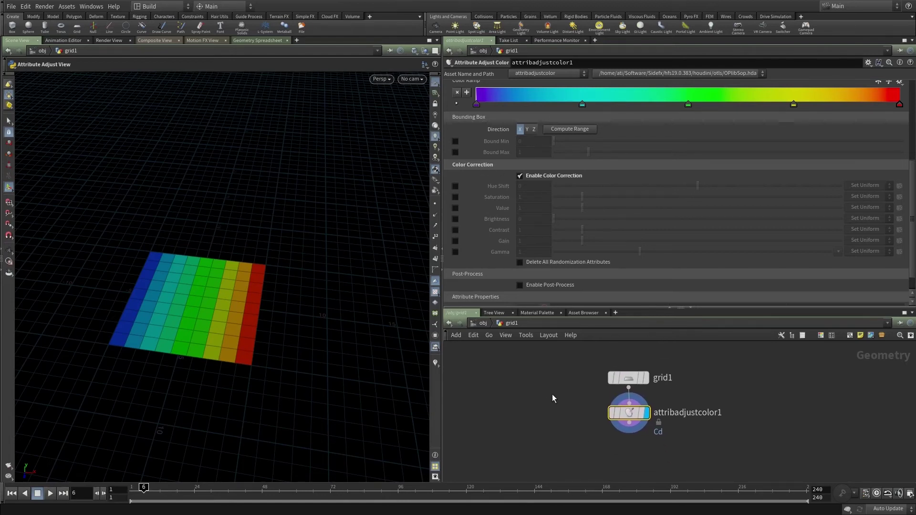
# Step: Delete the grid1 and attribadjustcolor1 nodes inside the grid1 geometry object
pyautogui.click(480, 324)
pyautogui.moveTo(578, 390); pyautogui.dragTo(597, 394)
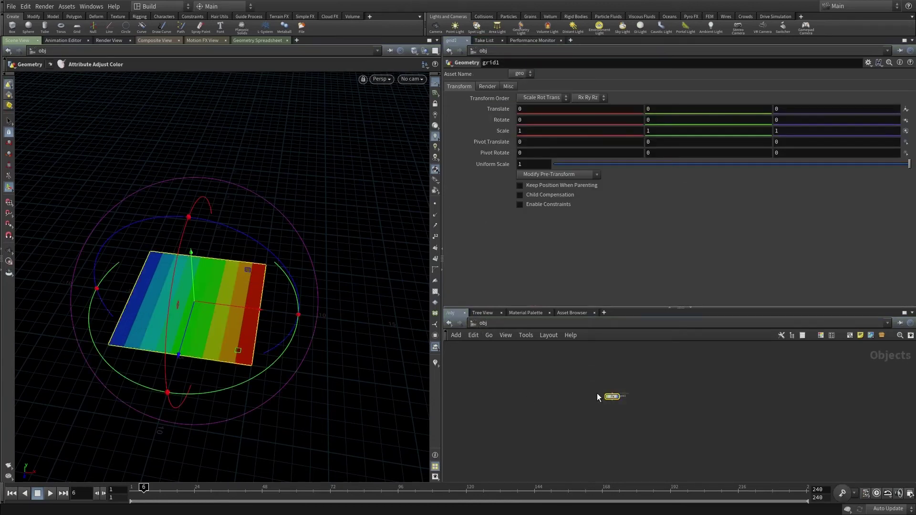
pyautogui.press('Return')
pyautogui.moveTo(709, 445); pyautogui.dragTo(605, 372)
pyautogui.press('Delete')
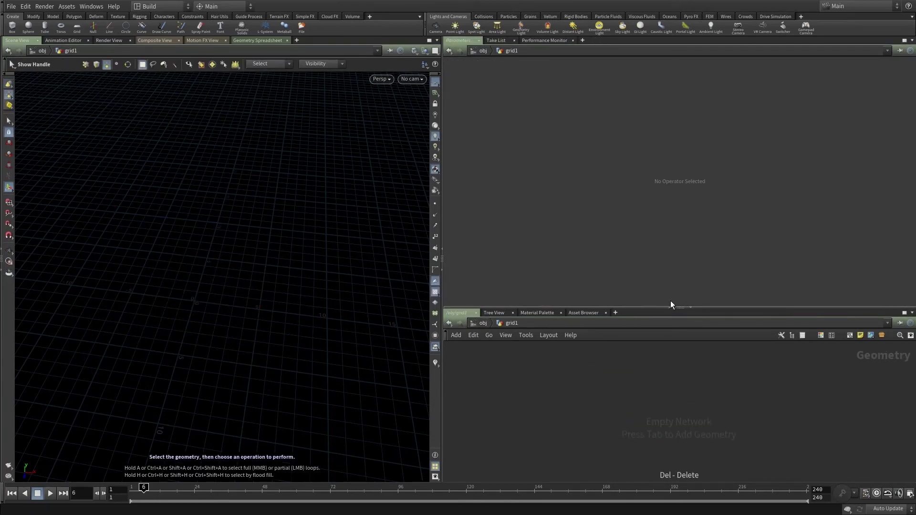
# Step: Add a Pyro Scatter from Burst node to the emptied grid1 network
pyautogui.moveTo(651, 308); pyautogui.dragTo(621, 242)
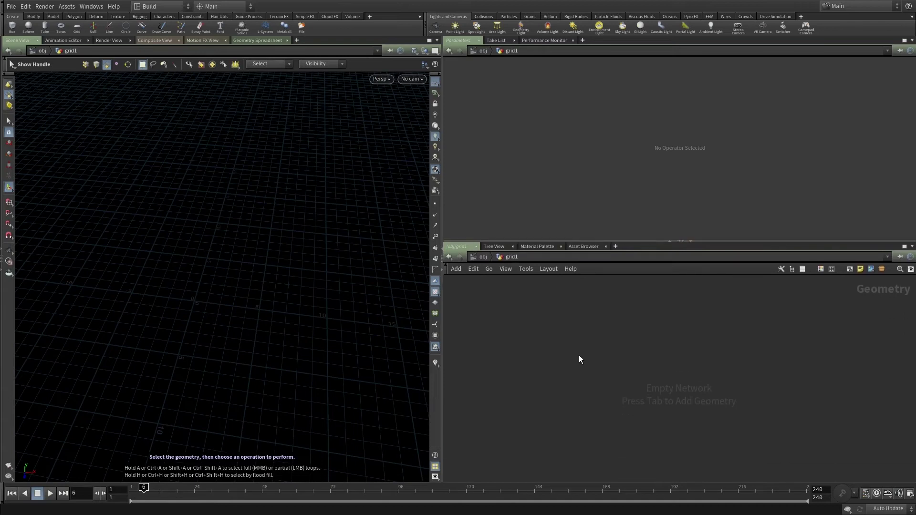
pyautogui.press('Tab')
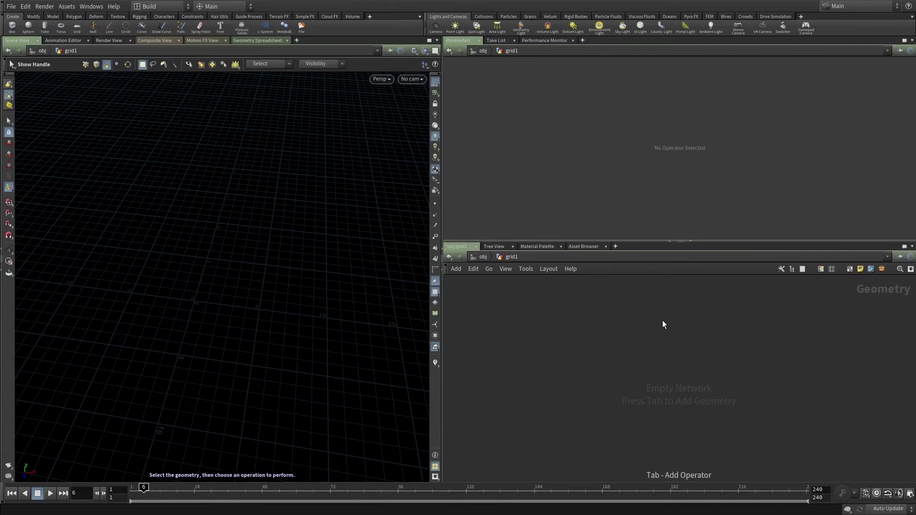
pyautogui.press('Return')
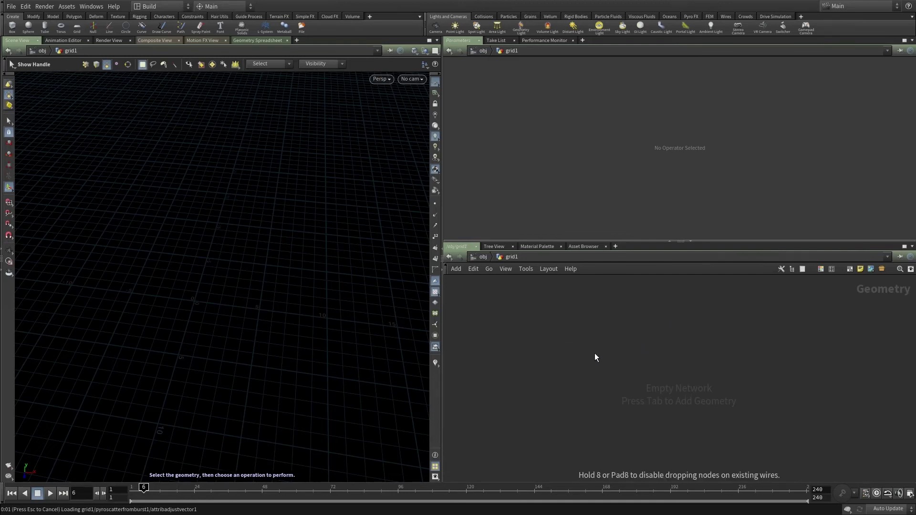
pyautogui.click(579, 352)
pyautogui.moveTo(581, 349); pyautogui.dragTo(610, 319)
# Step: Frame the scattered burst points and inspect their velocity trails in the 3D view
pyautogui.keyDown('alt'); pyautogui.moveTo(133, 317); pyautogui.dragTo(253, 270, button='right'); pyautogui.keyUp('alt')
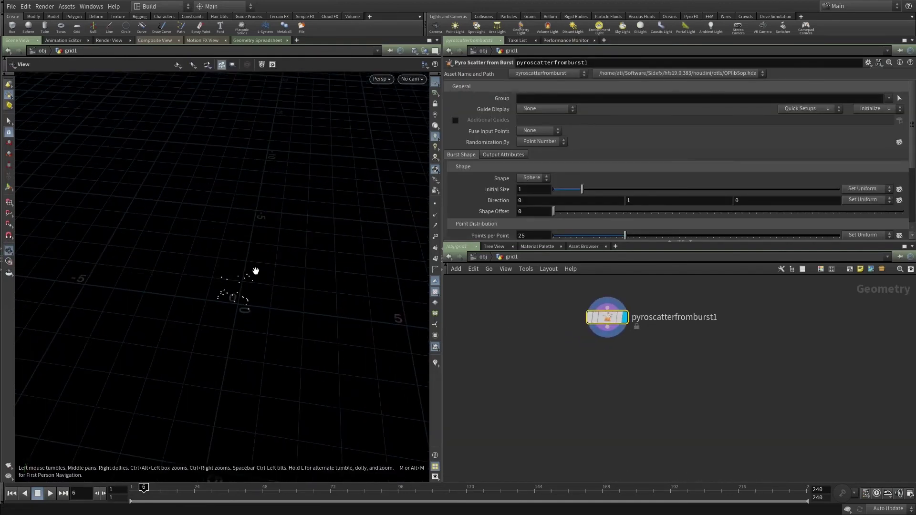
pyautogui.keyDown('alt'); pyautogui.moveTo(253, 270); pyautogui.dragTo(279, 234); pyautogui.keyUp('alt')
pyautogui.keyDown('alt'); pyautogui.moveTo(278, 233); pyautogui.dragTo(215, 260, button='middle'); pyautogui.keyUp('alt')
pyautogui.click(435, 363)
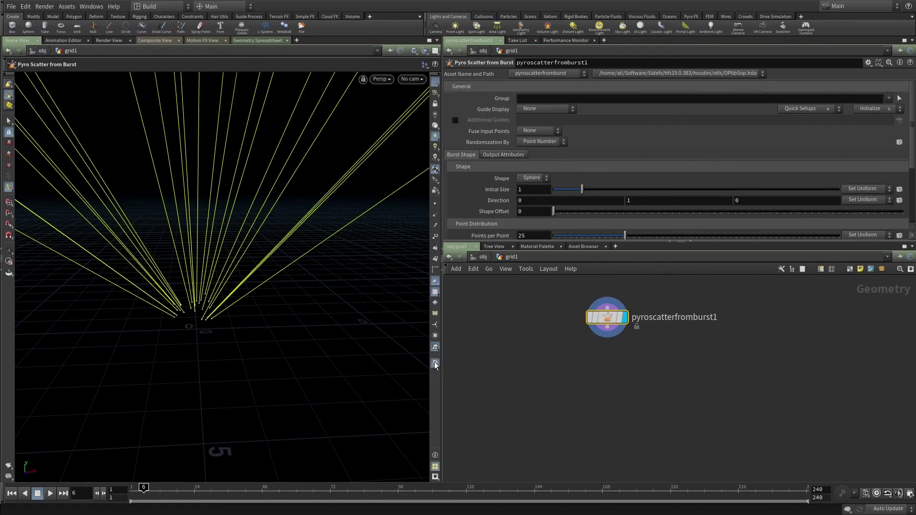
pyautogui.keyDown('alt'); pyautogui.moveTo(345, 349); pyautogui.dragTo(350, 322); pyautogui.keyUp('alt')
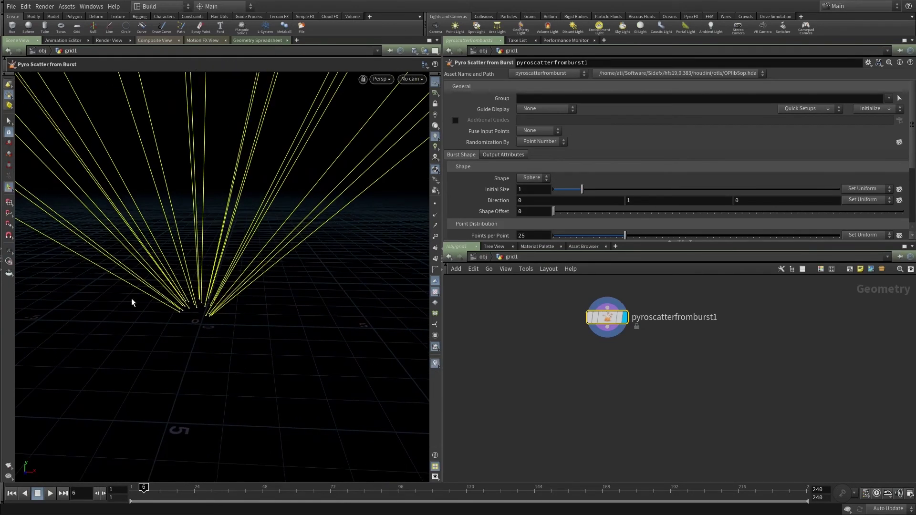
pyautogui.press('Return')
# Step: Set Points per Point to 75 on pyroscatterfromburst1 and hide the velocity trails
pyautogui.moveTo(643, 241); pyautogui.dragTo(643, 314)
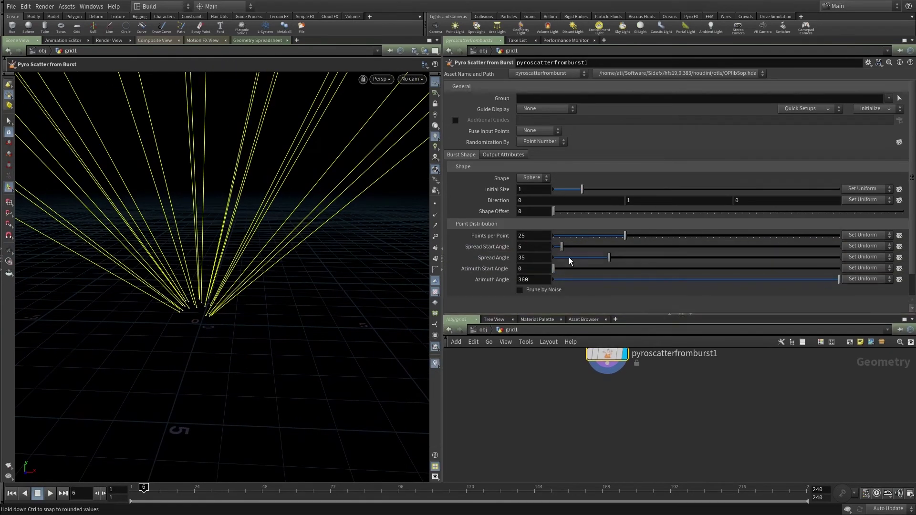
pyautogui.click(532, 235)
pyautogui.write('75')
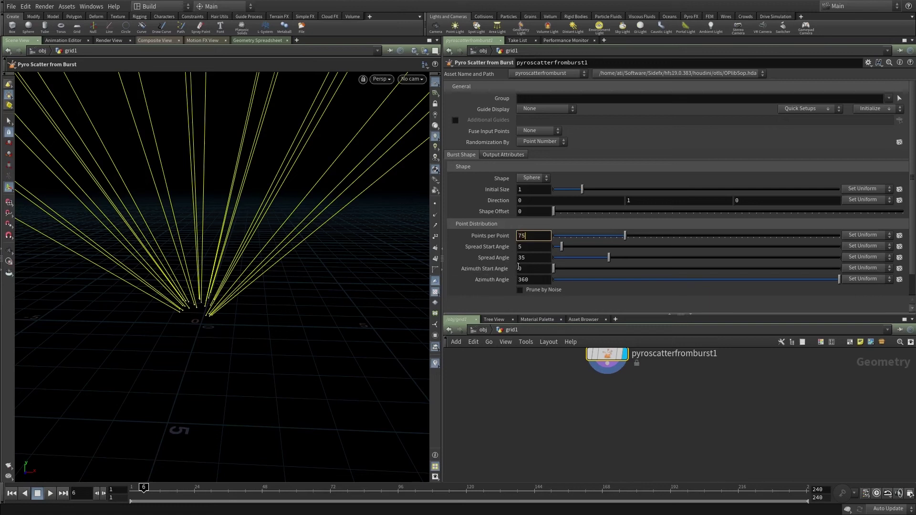
pyautogui.press('Return')
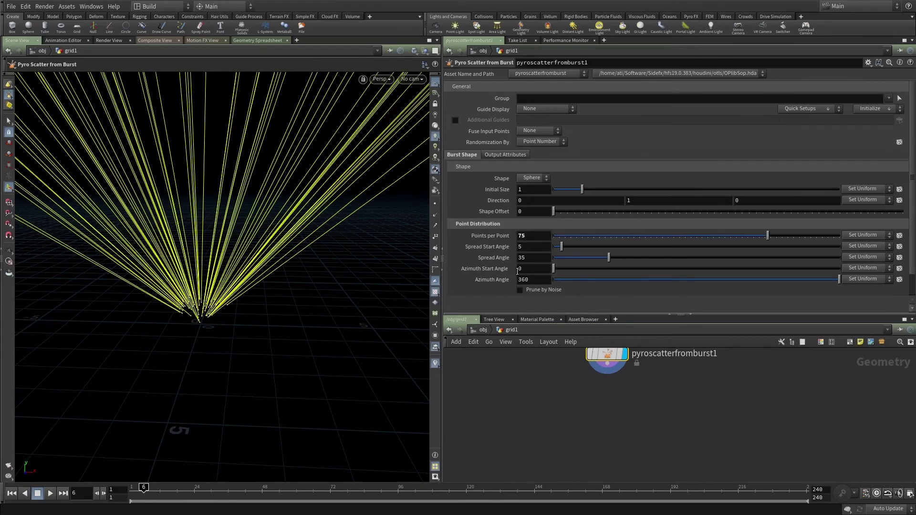
pyautogui.click(436, 364)
# Step: Enable Offset per Point for the burst's Start Frame output attribute, with a value of 12
pyautogui.scroll(-5, 517, 174)
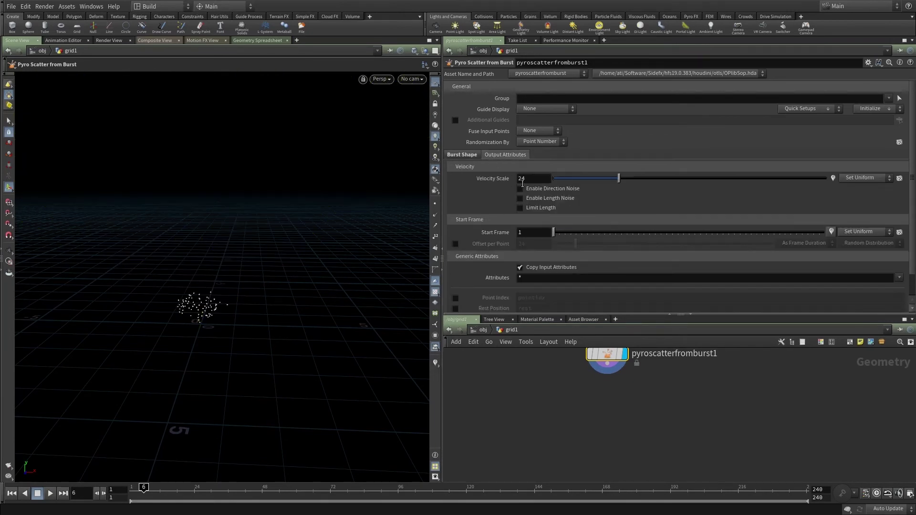
pyautogui.click(523, 232)
pyautogui.click(455, 244)
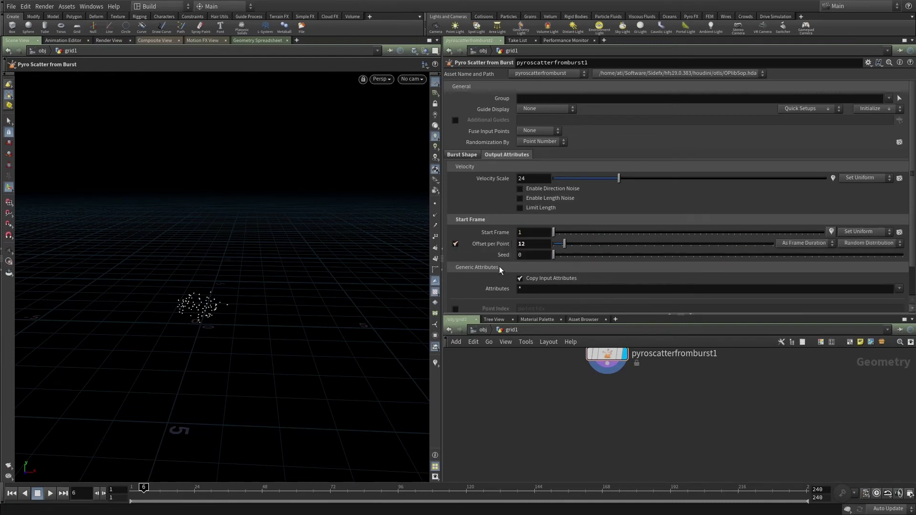
pyautogui.keyDown('alt'); pyautogui.moveTo(295, 301); pyautogui.dragTo(278, 279, button='right'); pyautogui.keyUp('alt')
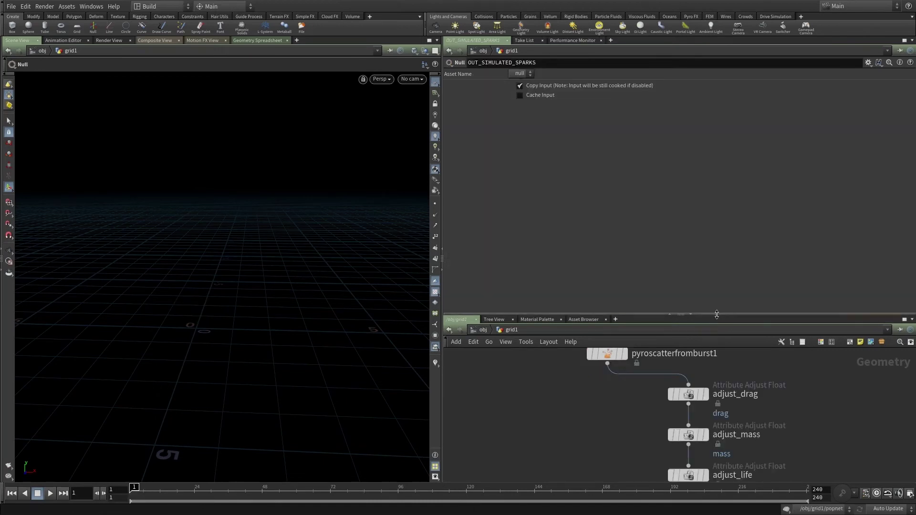
# Step: Display the popnet DOP Network in the spark simulation chain and scrub its particles to frame 9
pyautogui.moveTo(716, 314); pyautogui.dragTo(733, 175)
pyautogui.moveTo(768, 399); pyautogui.dragTo(652, 206, button='middle')
pyautogui.scroll(-3, 634, 366)
pyautogui.moveTo(661, 429); pyautogui.dragTo(657, 346, button='middle')
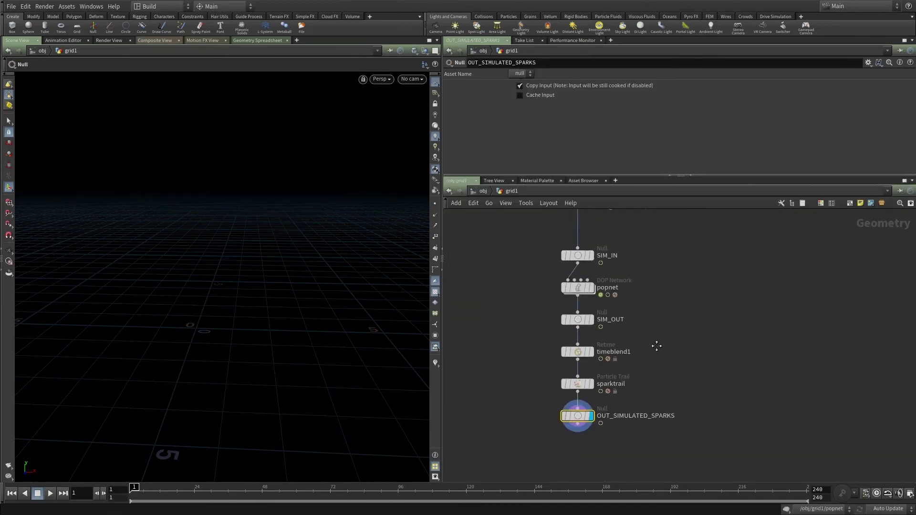
pyautogui.moveTo(635, 316); pyautogui.dragTo(626, 349, button='middle')
pyautogui.click(583, 322)
pyautogui.click(572, 325)
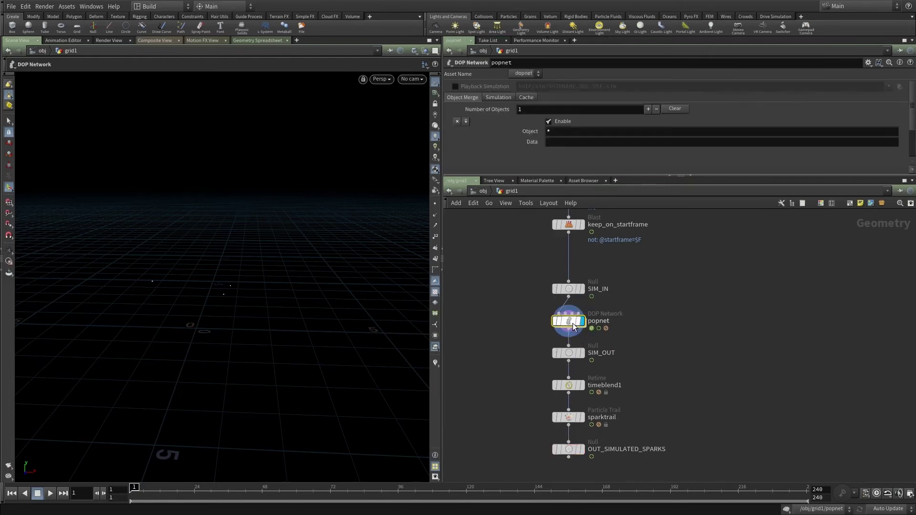
pyautogui.moveTo(632, 297); pyautogui.dragTo(632, 308, button='middle')
pyautogui.moveTo(613, 317); pyautogui.dragTo(525, 345)
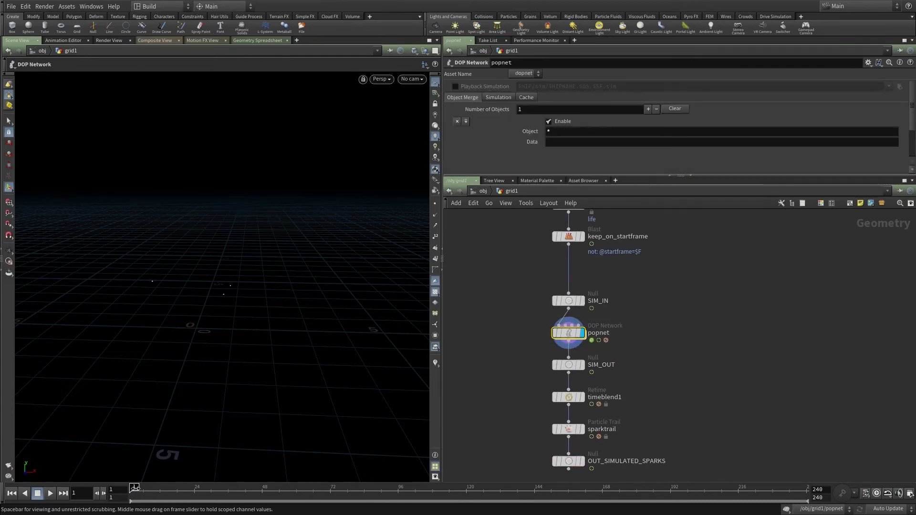
pyautogui.moveTo(134, 487)
pyautogui.mouseDown()
pyautogui.moveTo(191, 490)
pyautogui.moveTo(133, 496)
pyautogui.moveTo(152, 496)
pyautogui.mouseUp()
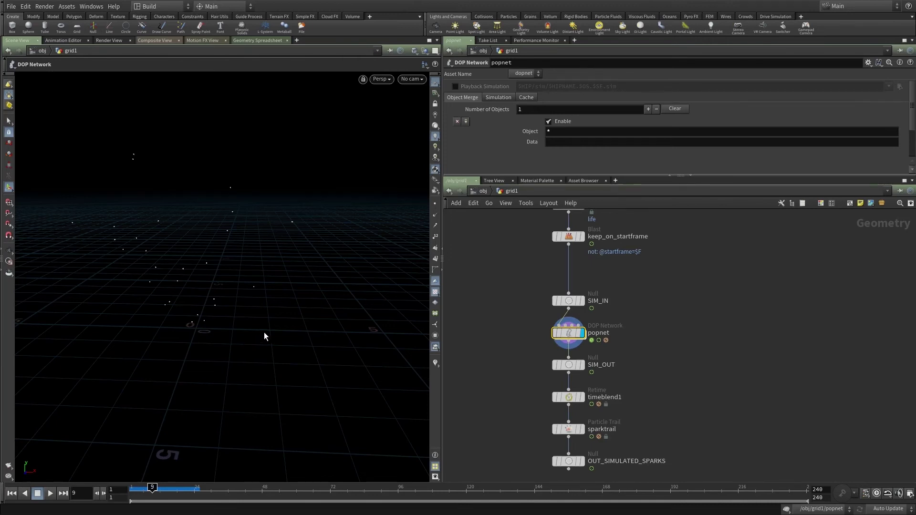
# Step: Display the sparktrail Particle Trail node and make more room for its parameters
pyautogui.moveTo(500, 401); pyautogui.dragTo(489, 344, button='middle')
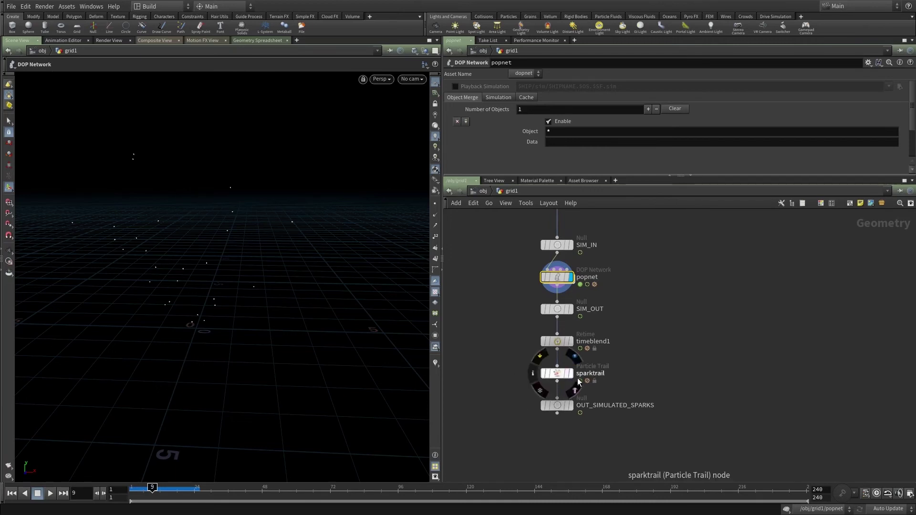
pyautogui.click(571, 373)
pyautogui.click(563, 373)
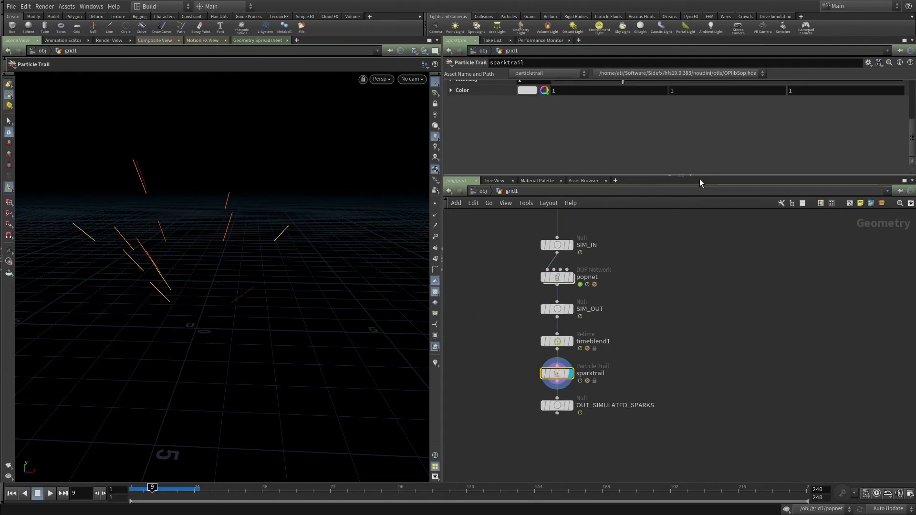
pyautogui.moveTo(700, 175); pyautogui.dragTo(698, 266)
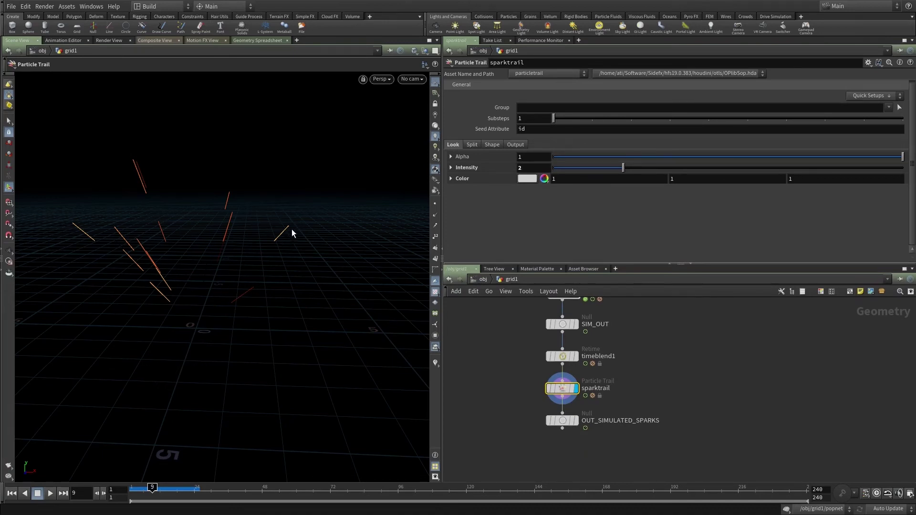
# Step: Reframe the 3D view around the spark trails and scrub the simulation to frame 3
pyautogui.press('Escape')
pyautogui.moveTo(280, 242); pyautogui.dragTo(233, 296)
pyautogui.press('Return')
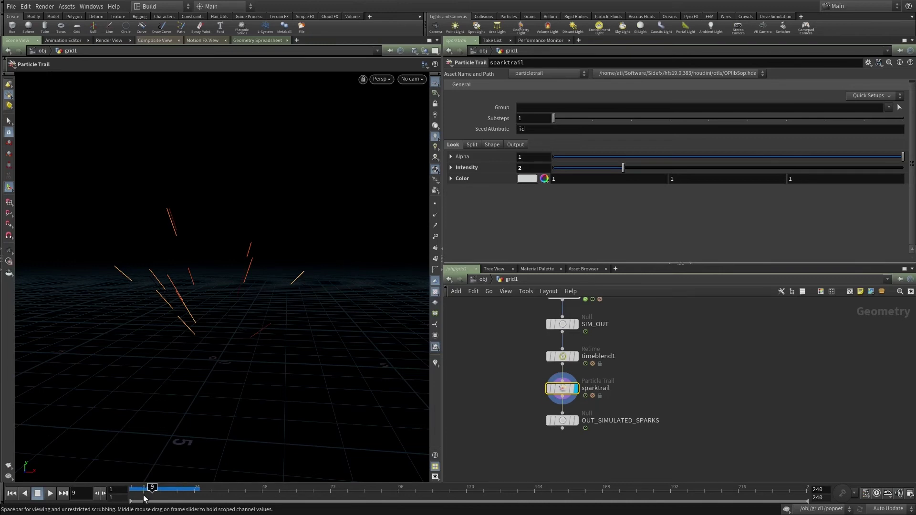
pyautogui.moveTo(136, 497)
pyautogui.mouseDown()
pyautogui.moveTo(203, 496)
pyautogui.moveTo(135, 499)
pyautogui.mouseUp()
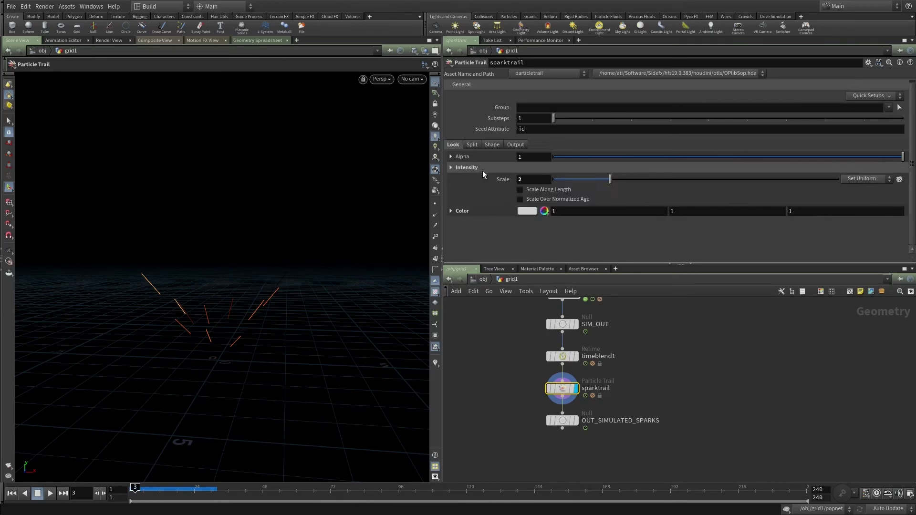
# Step: Examine sparktrail's Color look settings, including the Color Ramp and the along-length and over-age options
pyautogui.click(483, 178)
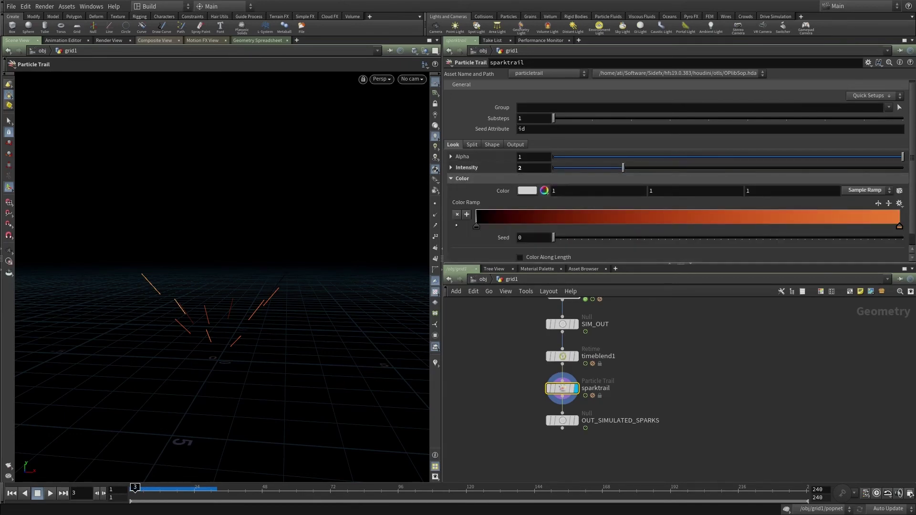
pyautogui.moveTo(914, 209); pyautogui.dragTo(910, 233)
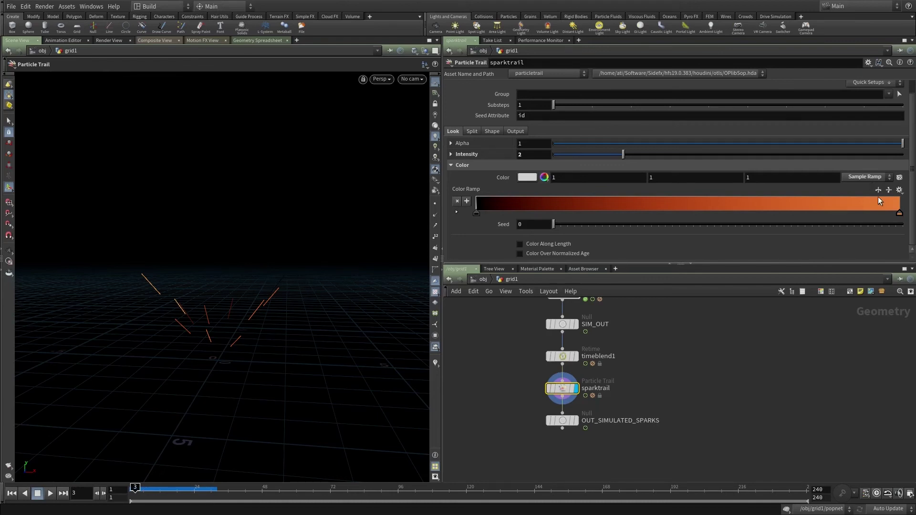
pyautogui.moveTo(912, 193)
pyautogui.mouseDown()
pyautogui.moveTo(912, 182)
pyautogui.moveTo(912, 209)
pyautogui.mouseUp()
pyautogui.moveTo(621, 385); pyautogui.dragTo(622, 363, button='middle')
pyautogui.moveTo(607, 352); pyautogui.dragTo(541, 376)
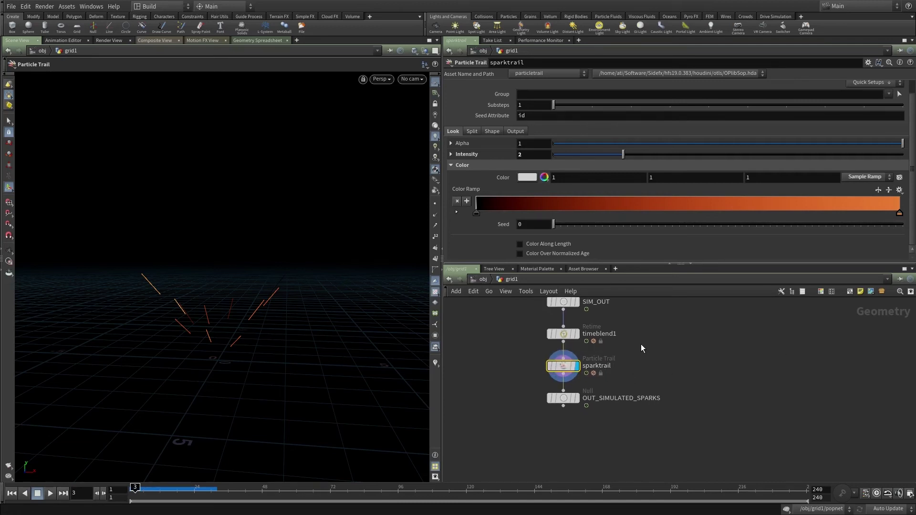
pyautogui.moveTo(623, 356); pyautogui.dragTo(610, 395, button='middle')
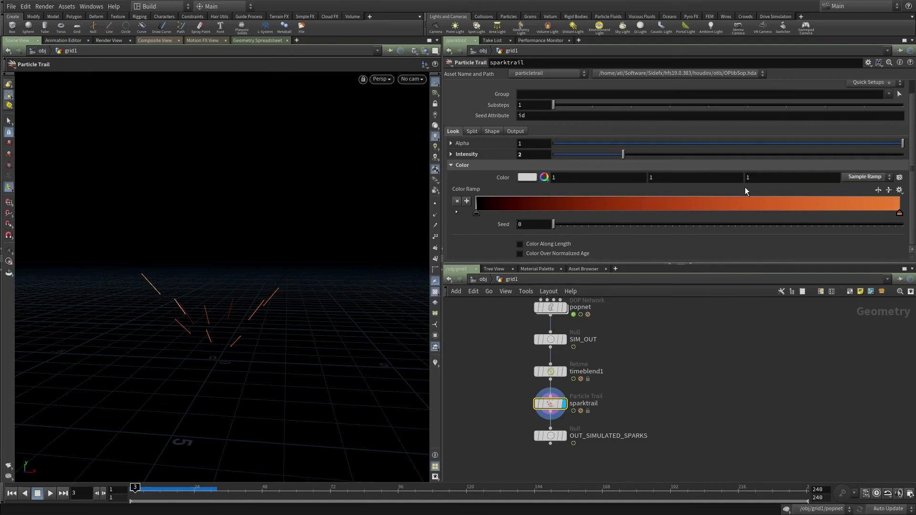
pyautogui.click(458, 165)
# Step: Enable Split on the sparktrail node and scrub the simulation to frame 11
pyautogui.click(474, 144)
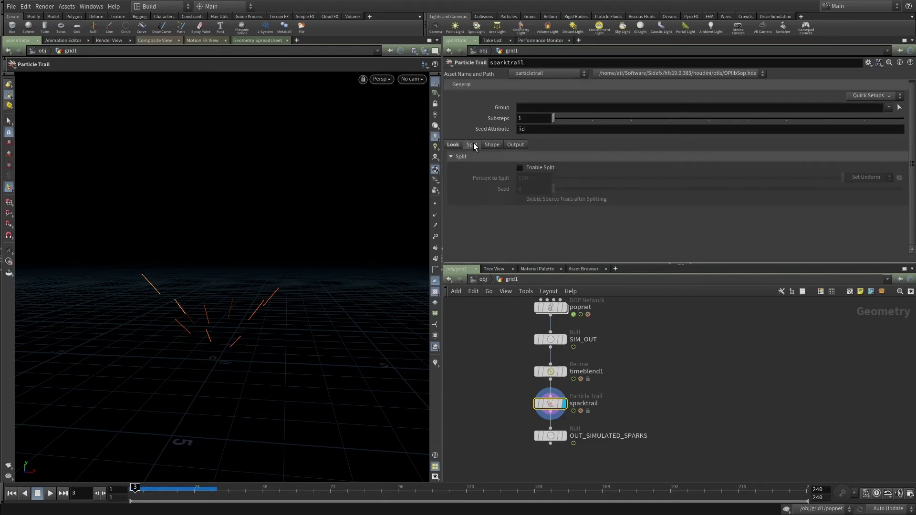
pyautogui.moveTo(510, 387); pyautogui.dragTo(503, 367, button='middle')
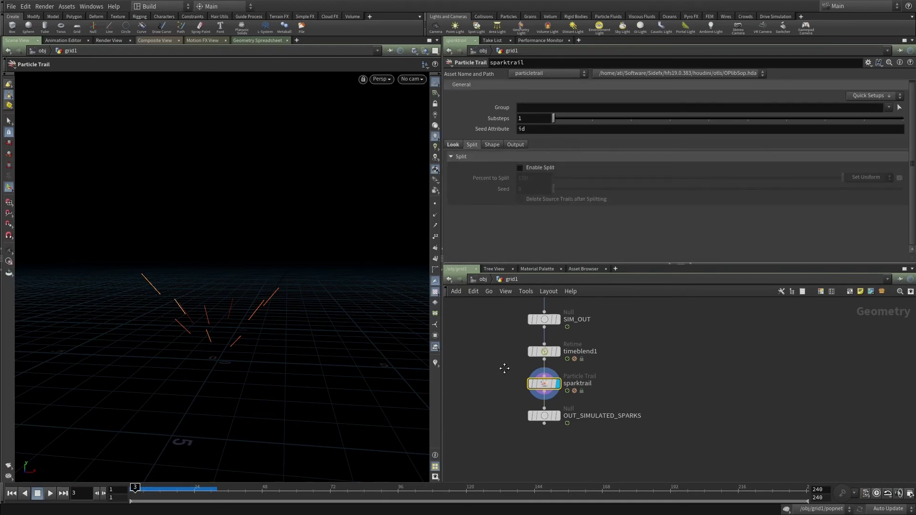
pyautogui.click(531, 170)
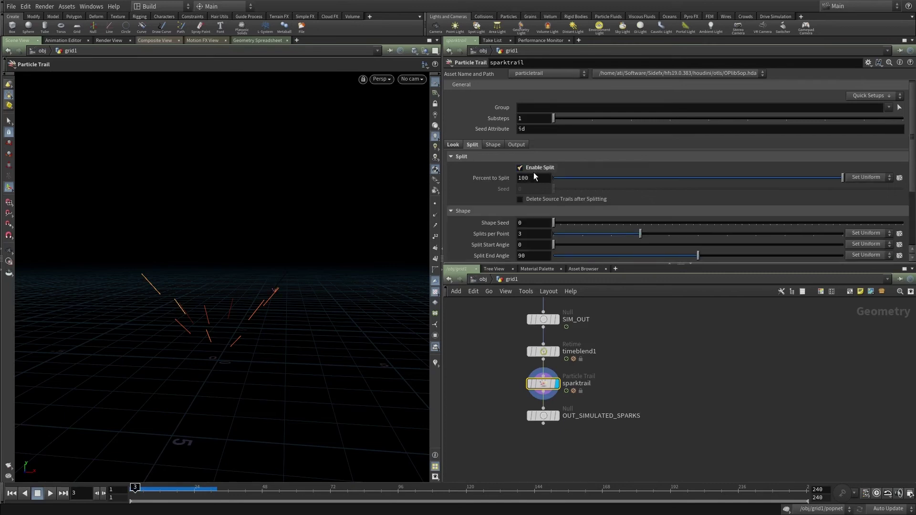
pyautogui.moveTo(133, 498)
pyautogui.mouseDown()
pyautogui.moveTo(171, 491)
pyautogui.moveTo(143, 494)
pyautogui.moveTo(157, 491)
pyautogui.mouseUp()
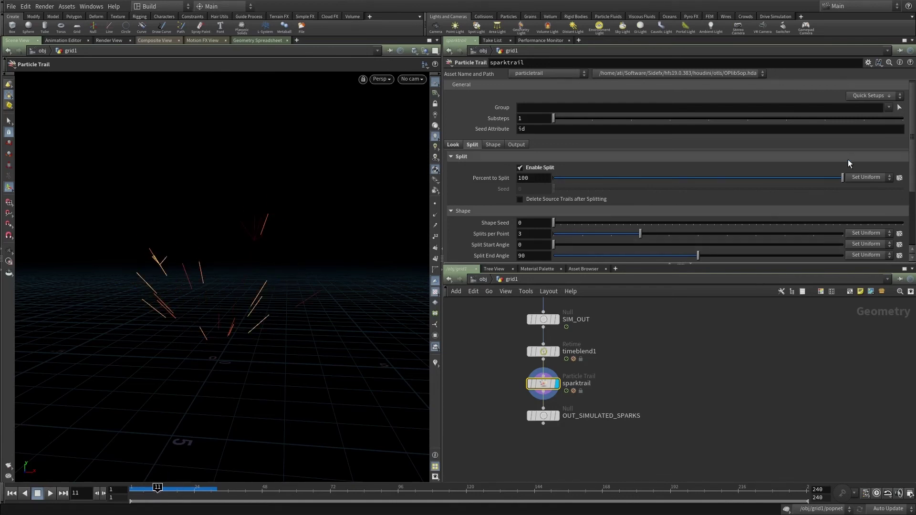
# Step: Set sparktrail's Split Frame Duration to 2 and scrub the simulation to frame 7
pyautogui.scroll(-3, 908, 146)
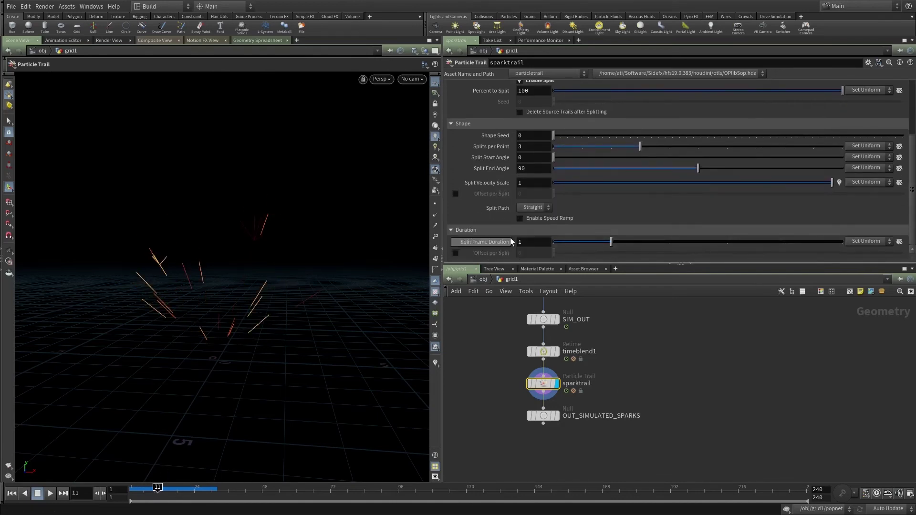
pyautogui.doubleClick(530, 245)
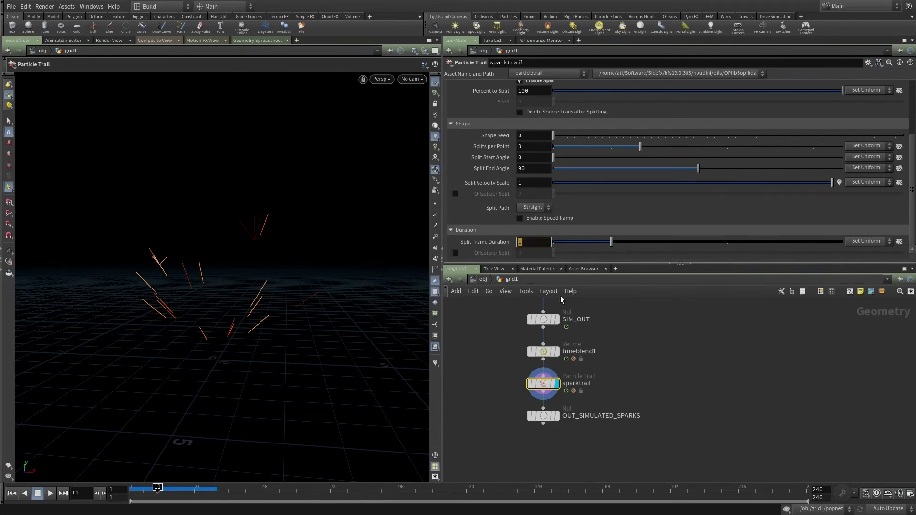
pyautogui.write('2')
pyautogui.press('Return')
pyautogui.moveTo(145, 494)
pyautogui.mouseDown()
pyautogui.moveTo(135, 493)
pyautogui.moveTo(146, 491)
pyautogui.mouseUp()
pyautogui.keyDown('alt'); pyautogui.moveTo(317, 338); pyautogui.dragTo(302, 273, button='right'); pyautogui.keyUp('alt')
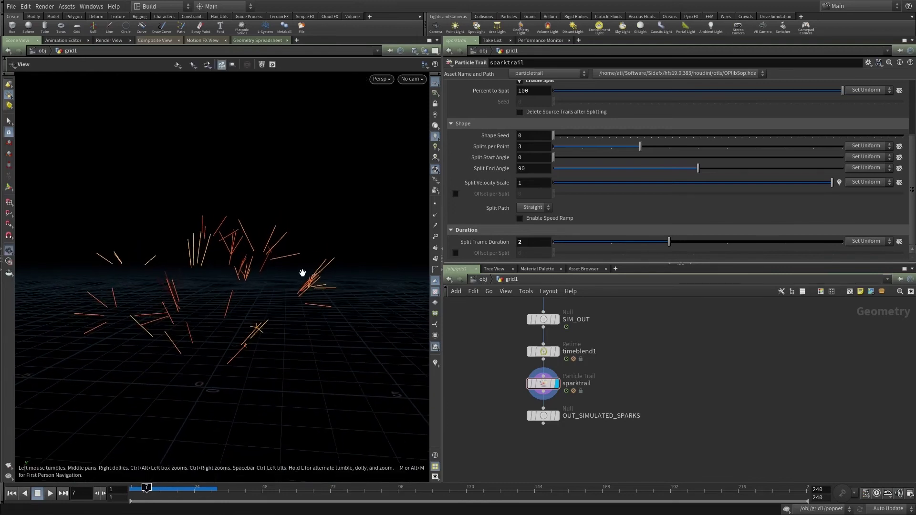
# Step: Space out the sparktrail and OUT_SIMULATED_SPARKS nodes in the network, keeping sparktrail selected
pyautogui.moveTo(556, 415); pyautogui.dragTo(561, 444)
pyautogui.moveTo(572, 404); pyautogui.dragTo(568, 419, button='middle')
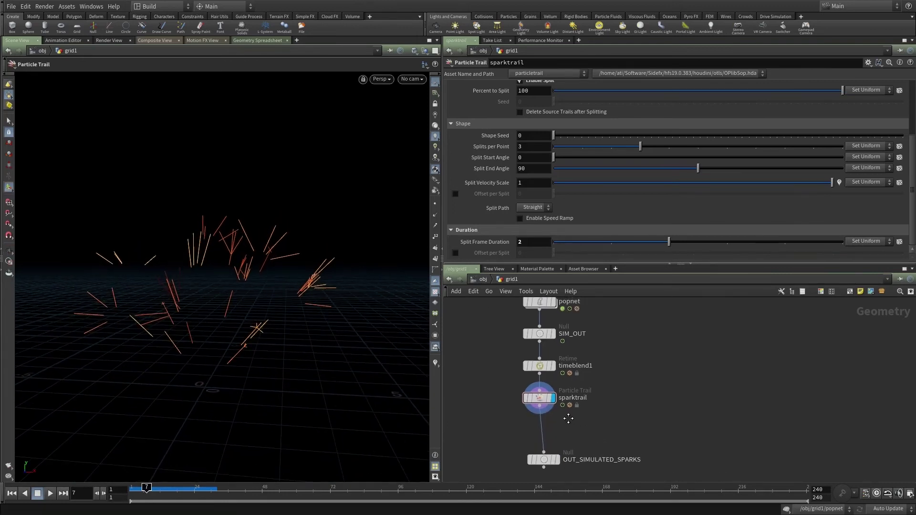
pyautogui.moveTo(541, 398); pyautogui.dragTo(541, 408)
pyautogui.moveTo(563, 431); pyautogui.dragTo(566, 383, button='middle')
pyautogui.moveTo(545, 412); pyautogui.dragTo(543, 425)
pyautogui.moveTo(571, 390); pyautogui.dragTo(567, 409, button='middle')
pyautogui.click(542, 379)
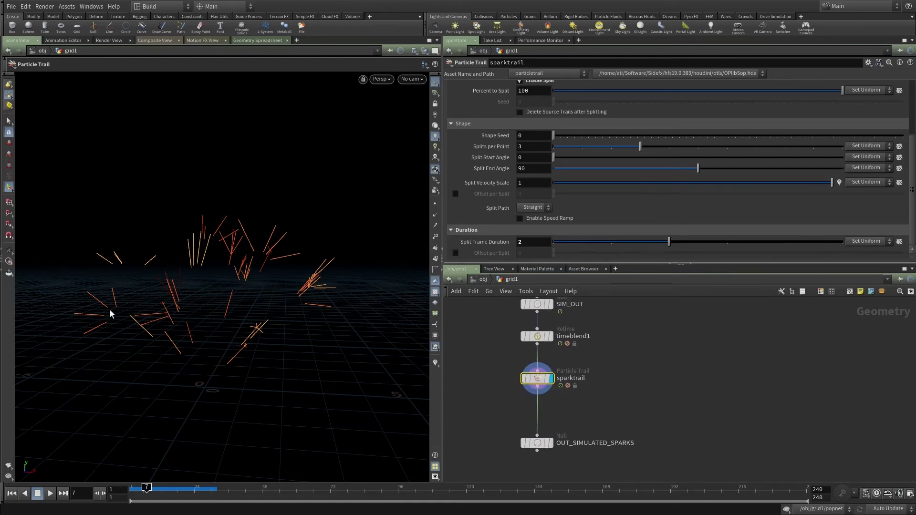
pyautogui.keyDown('alt'); pyautogui.moveTo(138, 288); pyautogui.dragTo(147, 294, button='middle'); pyautogui.keyUp('alt')
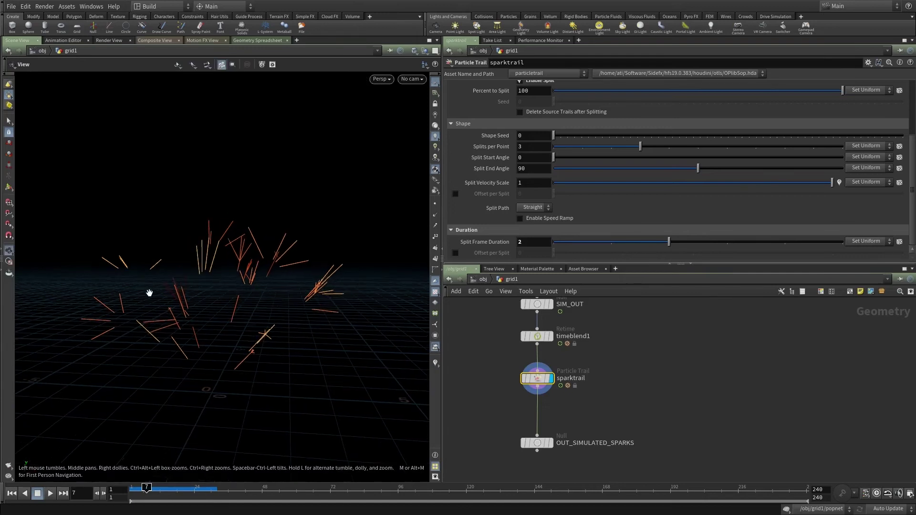
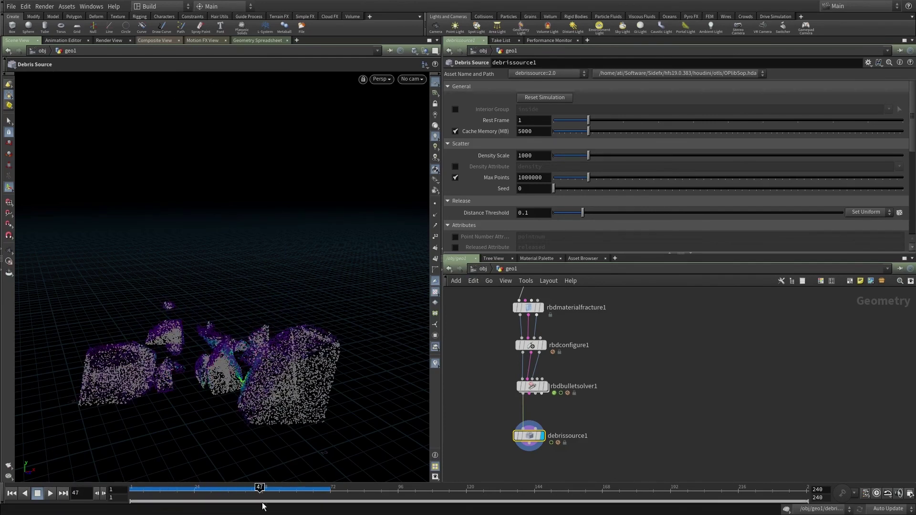
# Step: Scrub the debris simulation to frame 1 and enable debrissource1's Interior Group with the inside group
pyautogui.keyDown('alt'); pyautogui.moveTo(315, 368); pyautogui.dragTo(241, 370, button='right'); pyautogui.keyUp('alt')
pyautogui.keyDown('alt'); pyautogui.moveTo(241, 370); pyautogui.dragTo(211, 457); pyautogui.keyUp('alt')
pyautogui.press('Return')
pyautogui.moveTo(177, 492); pyautogui.dragTo(133, 490)
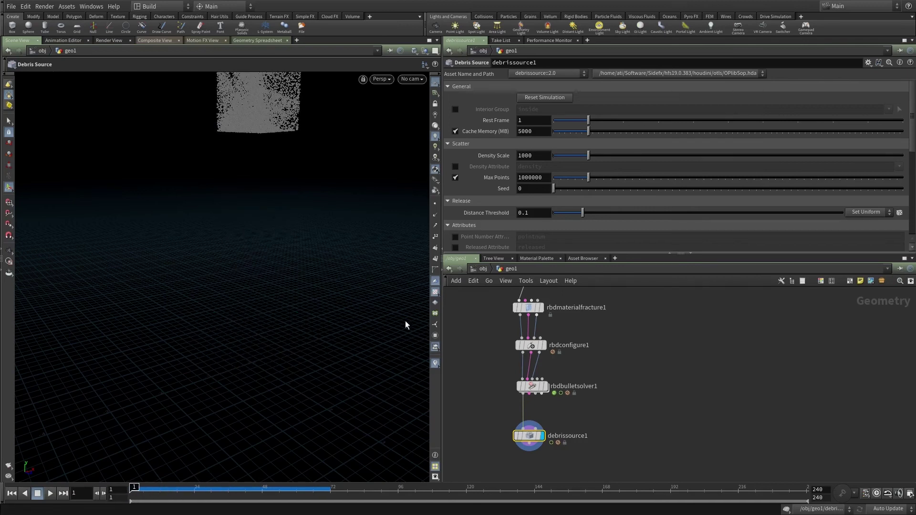
pyautogui.click(455, 110)
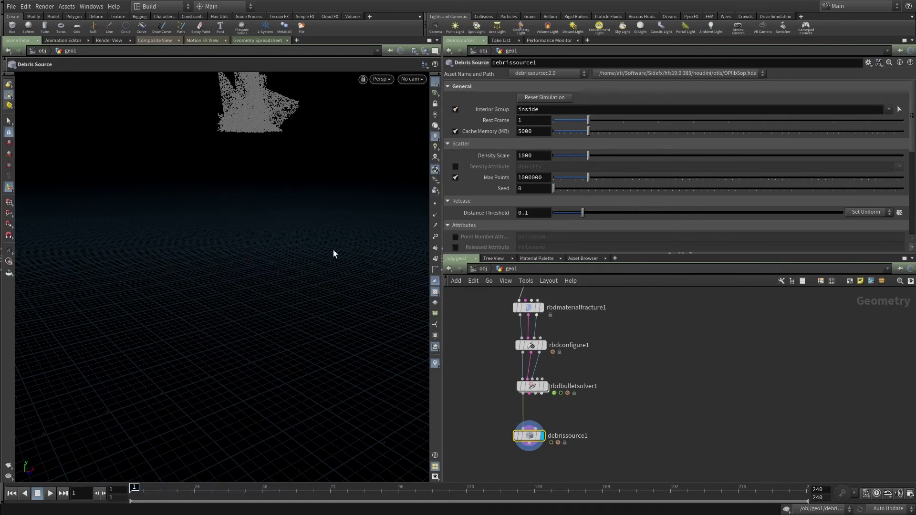
pyautogui.press('Escape')
pyautogui.moveTo(309, 238); pyautogui.dragTo(296, 334)
pyautogui.press('Return')
# Step: Enable Remove Unreleased and Remove at Life End on debrissource1 and scrub the simulation to frame 26
pyautogui.moveTo(909, 130); pyautogui.dragTo(910, 212)
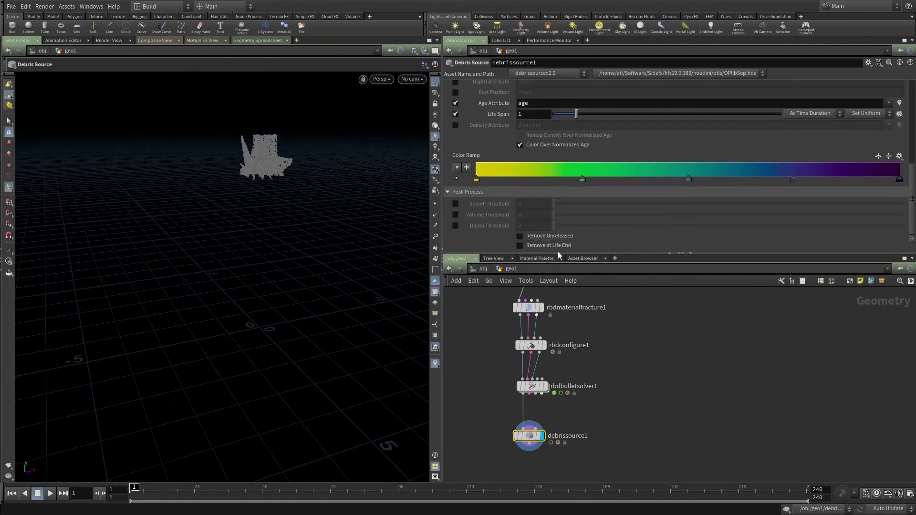
pyautogui.click(547, 238)
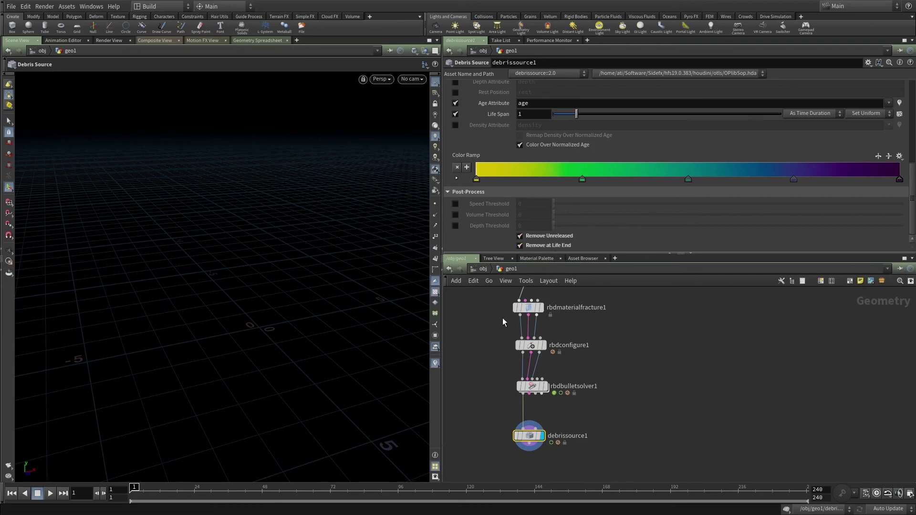
pyautogui.click(136, 491)
pyautogui.moveTo(153, 491)
pyautogui.mouseDown()
pyautogui.moveTo(254, 498)
pyautogui.moveTo(191, 498)
pyautogui.moveTo(266, 509)
pyautogui.mouseUp()
pyautogui.moveTo(200, 510); pyautogui.dragTo(202, 510)
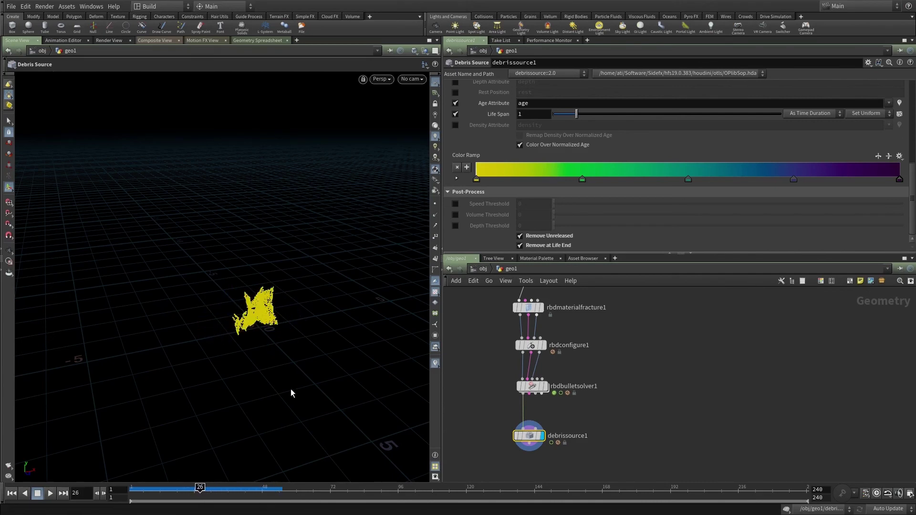
# Step: Overlay rbdbulletsolver1 as a template on the debris points and scrub the simulation to frame 38
pyautogui.click(541, 389)
pyautogui.moveTo(314, 340)
pyautogui.keyDown('alt'); pyautogui.mouseDown()
pyautogui.moveTo(353, 318)
pyautogui.moveTo(320, 333)
pyautogui.mouseUp(); pyautogui.keyUp('alt')
pyautogui.moveTo(200, 491); pyautogui.dragTo(226, 493)
pyautogui.keyDown('alt'); pyautogui.moveTo(356, 334); pyautogui.dragTo(306, 302); pyautogui.keyUp('alt')
pyautogui.keyDown('alt'); pyautogui.moveTo(305, 351); pyautogui.dragTo(295, 336, button='right'); pyautogui.keyUp('alt')
pyautogui.keyDown('alt'); pyautogui.moveTo(295, 336); pyautogui.dragTo(262, 344); pyautogui.keyUp('alt')
pyautogui.moveTo(226, 491)
pyautogui.mouseDown()
pyautogui.moveTo(251, 492)
pyautogui.moveTo(234, 490)
pyautogui.mouseUp()
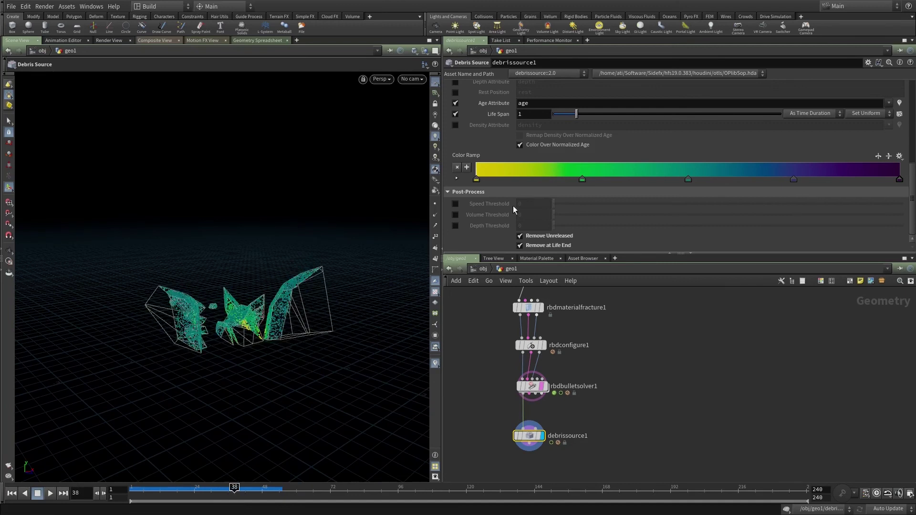
# Step: Inspect the debris points on the fractured pieces at frame 44 and back at frame 39
pyautogui.keyDown('alt'); pyautogui.moveTo(277, 362); pyautogui.dragTo(425, 305); pyautogui.keyUp('alt')
pyautogui.moveTo(242, 490); pyautogui.dragTo(251, 490)
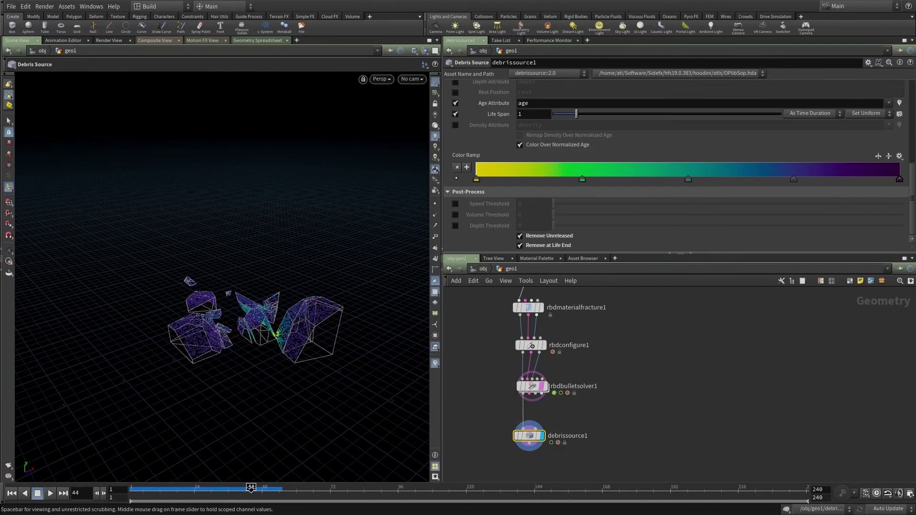
pyautogui.keyDown('alt'); pyautogui.moveTo(327, 283); pyautogui.dragTo(280, 388); pyautogui.keyUp('alt')
pyautogui.moveTo(251, 492)
pyautogui.mouseDown()
pyautogui.moveTo(280, 496)
pyautogui.moveTo(237, 496)
pyautogui.mouseUp()
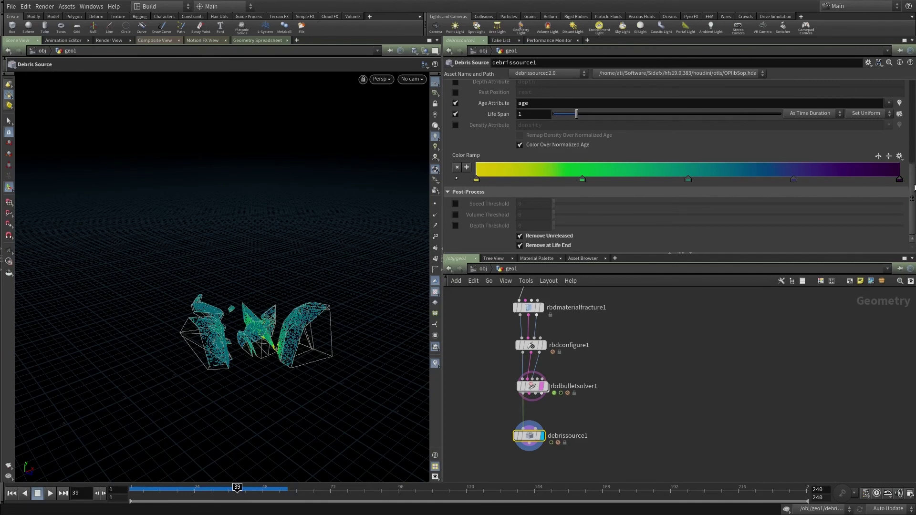
# Step: Switch debrissource1's Life Span to As Frame Duration and scrub the simulation to frame 25
pyautogui.scroll(2, 913, 188)
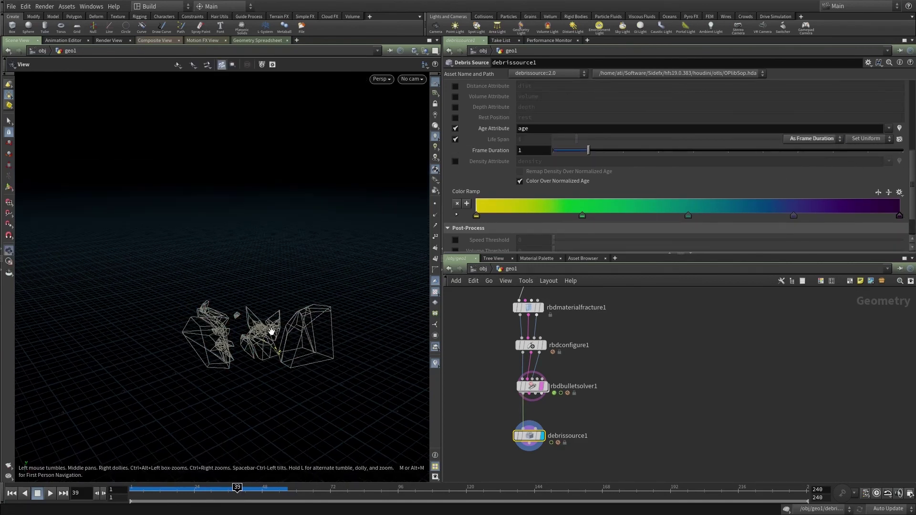
pyautogui.moveTo(211, 496); pyautogui.dragTo(197, 510)
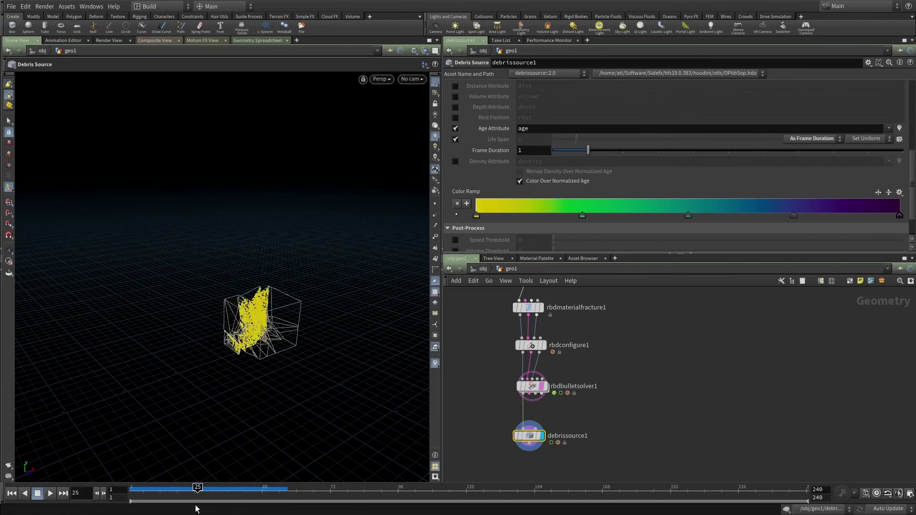
# Step: Turn off the rbdbulletsolver1 template overlay and scrub the debris points alone to frame 26
pyautogui.moveTo(544, 431); pyautogui.dragTo(588, 412, button='middle')
pyautogui.keyDown('ctrl'); pyautogui.click(563, 395); pyautogui.keyUp('ctrl')
pyautogui.moveTo(554, 397)
pyautogui.mouseDown()
pyautogui.moveTo(545, 387)
pyautogui.moveTo(541, 411)
pyautogui.moveTo(550, 397)
pyautogui.mouseUp()
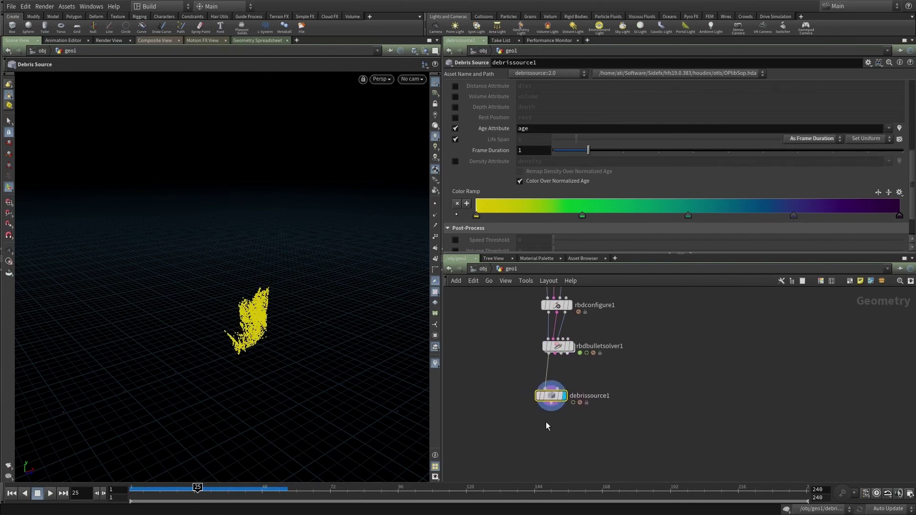
pyautogui.moveTo(552, 425); pyautogui.dragTo(571, 408, button='middle')
pyautogui.moveTo(572, 408); pyautogui.dragTo(569, 406, button='right')
pyautogui.scroll(-1, 571, 410)
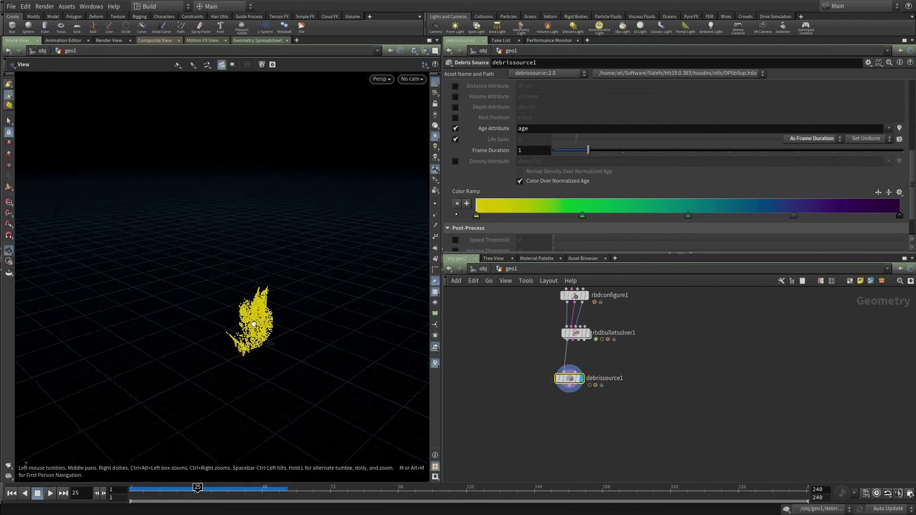
pyautogui.click(193, 487)
pyautogui.moveTo(193, 488); pyautogui.dragTo(199, 488)
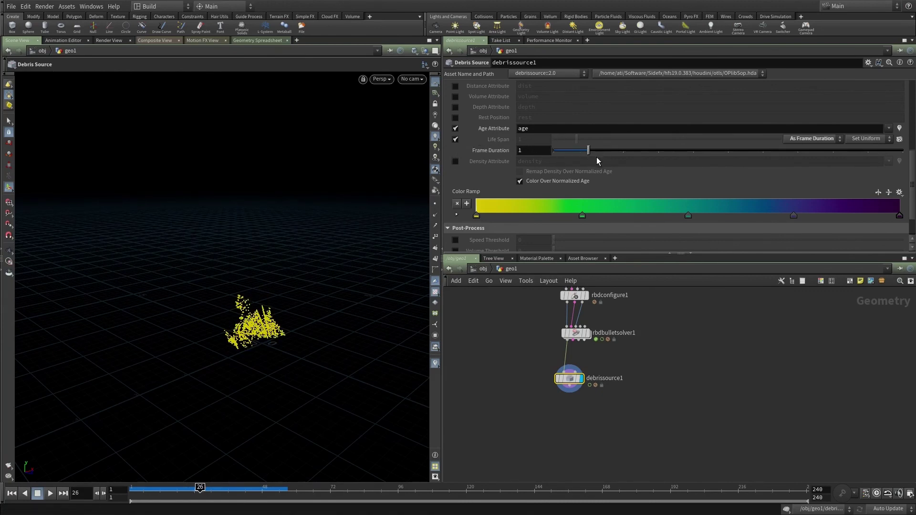
pyautogui.moveTo(306, 313); pyautogui.dragTo(310, 347)
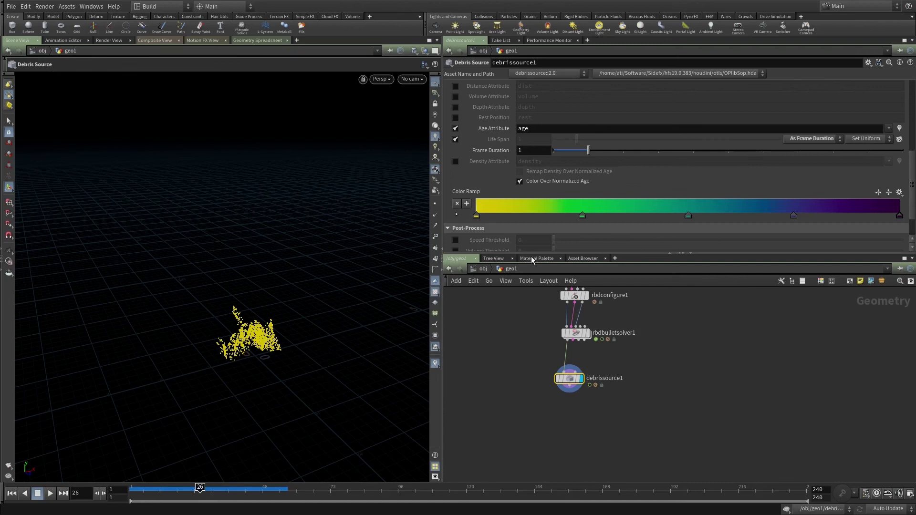
# Step: Set debrissource1's Life Span mode back to As Time Duration and scrub the simulation to frame 31
pyautogui.click(825, 141)
pyautogui.click(820, 149)
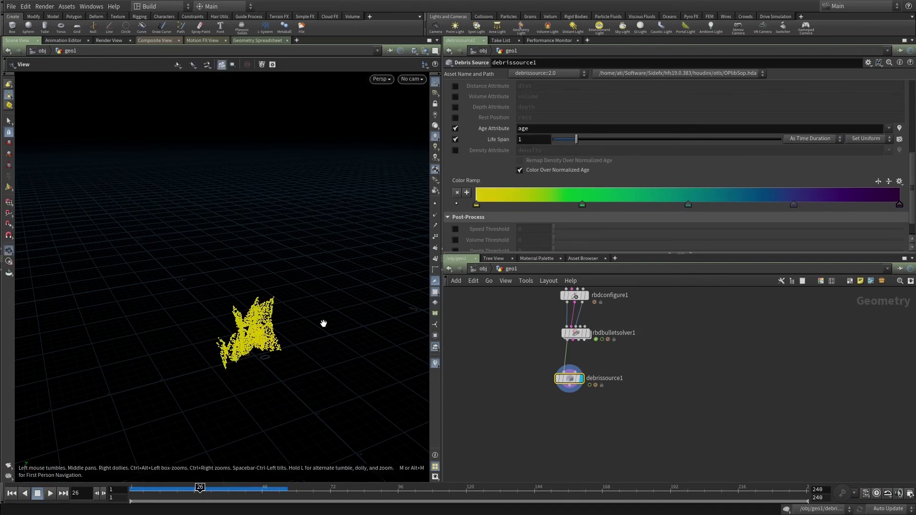
pyautogui.keyDown('alt'); pyautogui.moveTo(328, 319); pyautogui.dragTo(279, 345); pyautogui.keyUp('alt')
pyautogui.moveTo(200, 497)
pyautogui.mouseDown()
pyautogui.moveTo(286, 499)
pyautogui.moveTo(193, 500)
pyautogui.moveTo(235, 501)
pyautogui.moveTo(208, 505)
pyautogui.mouseUp()
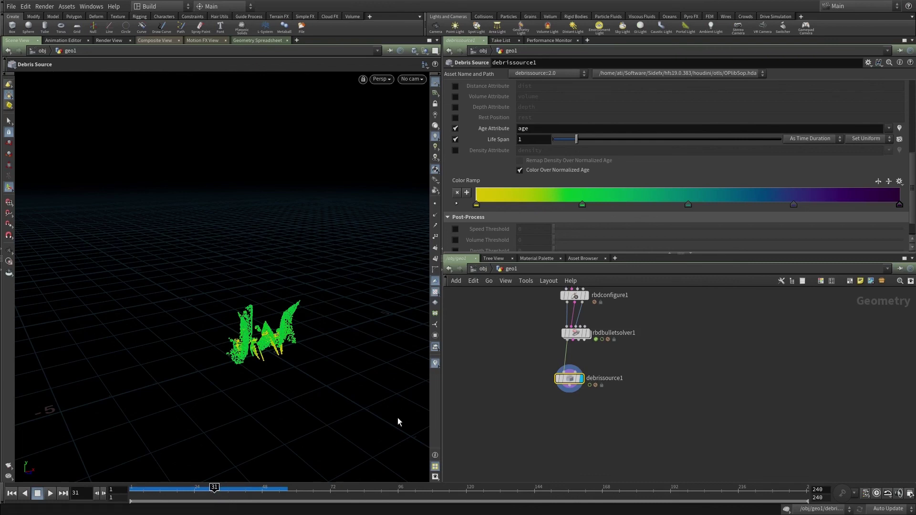
# Step: Reposition debrissource1 below rbdbulletsolver1 in the network and scrub the simulation to frame 29
pyautogui.moveTo(579, 411)
pyautogui.mouseDown(button='middle')
pyautogui.moveTo(564, 388)
pyautogui.moveTo(567, 405)
pyautogui.mouseUp(button='middle')
pyautogui.scroll(2, 564, 389)
pyautogui.moveTo(542, 388); pyautogui.dragTo(545, 396)
pyautogui.moveTo(558, 434); pyautogui.dragTo(546, 401, button='middle')
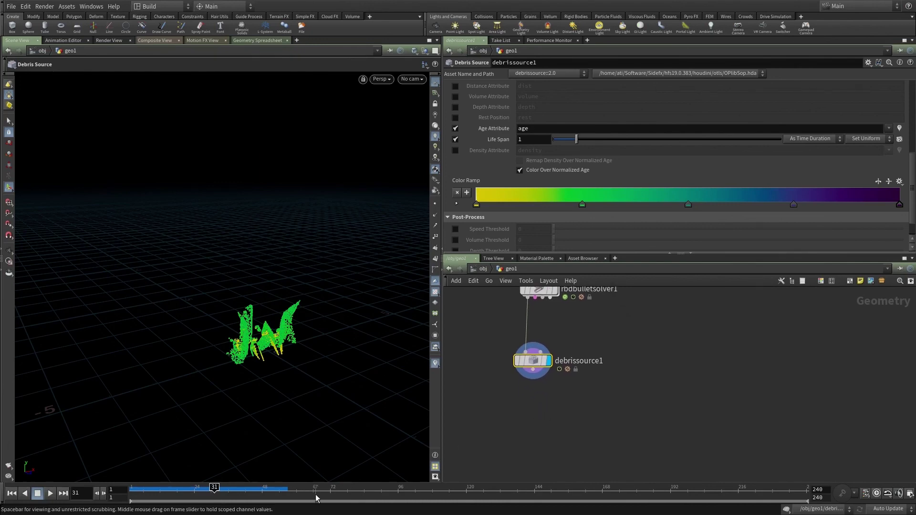
pyautogui.moveTo(218, 495)
pyautogui.mouseDown()
pyautogui.moveTo(244, 492)
pyautogui.moveTo(209, 500)
pyautogui.mouseUp()
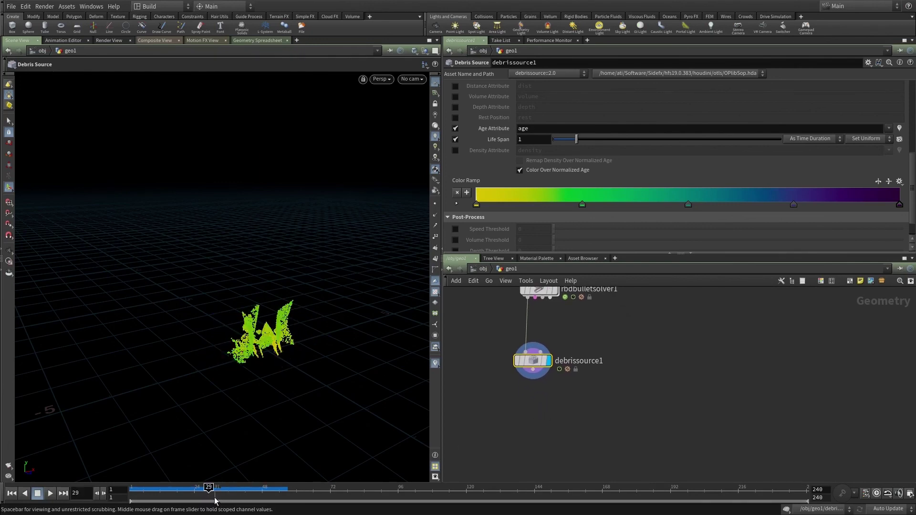
# Step: Review debrissource1's parameters and try the Speed Threshold option in its Post-Process settings
pyautogui.moveTo(913, 163); pyautogui.dragTo(914, 91)
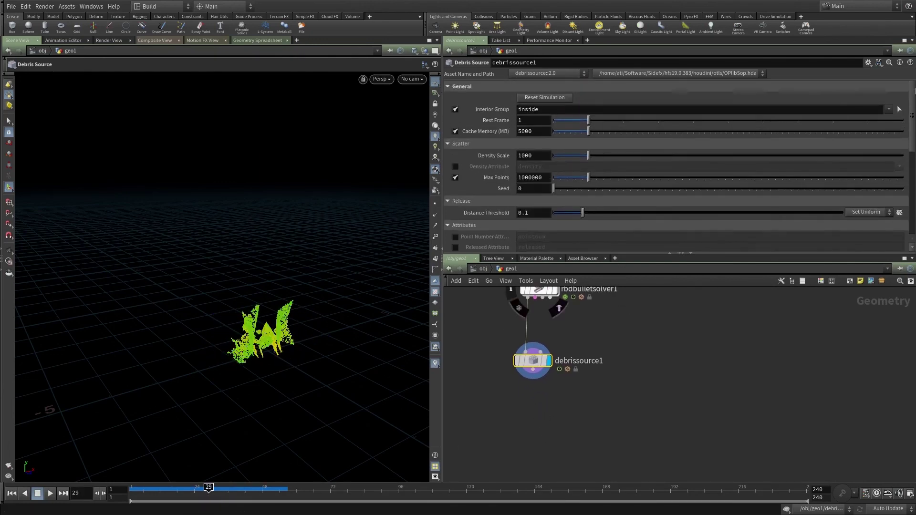
pyautogui.scroll(-5, 677, 167)
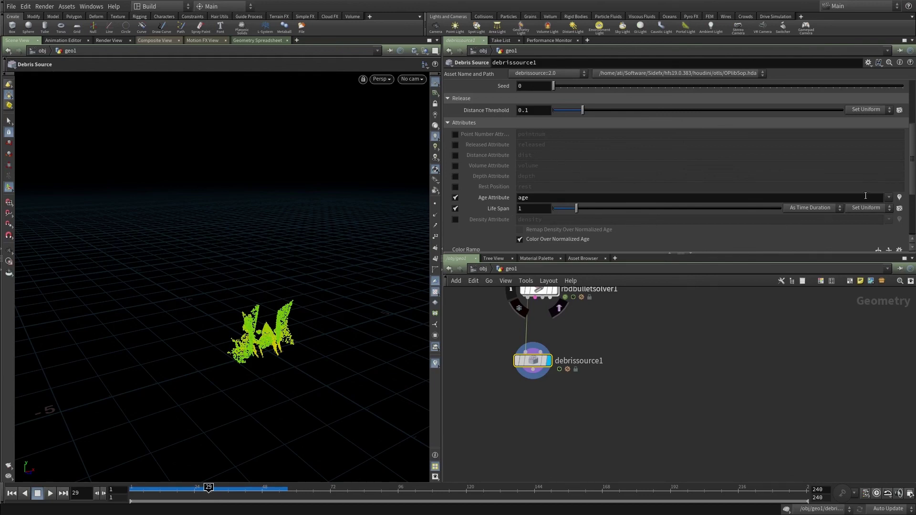
pyautogui.scroll(-5, 912, 161)
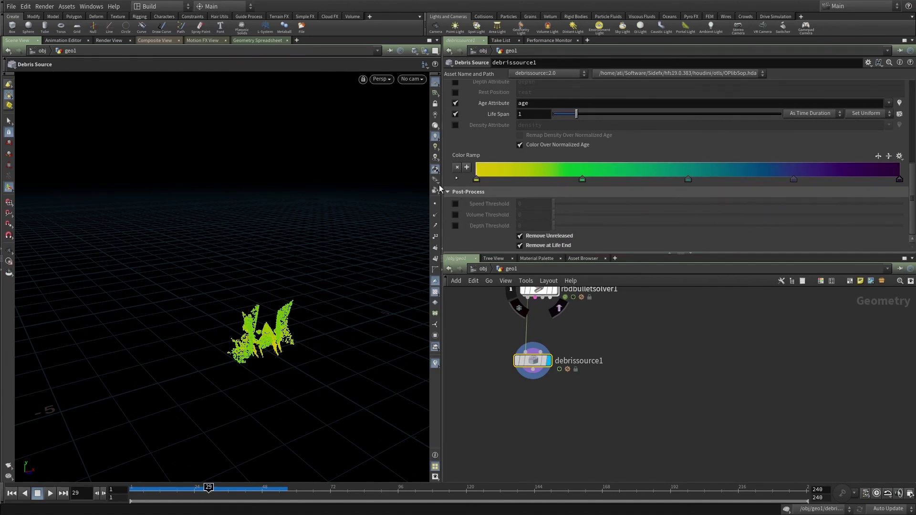
pyautogui.click(455, 205)
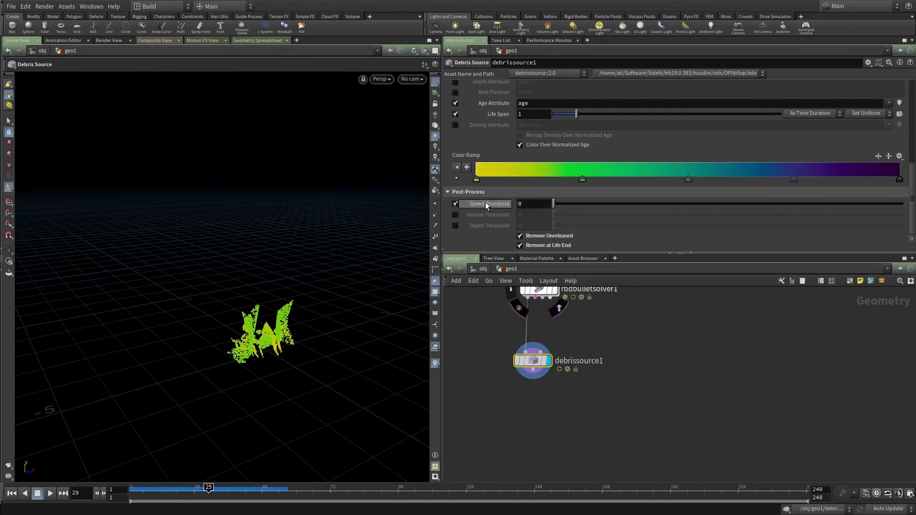
pyautogui.moveTo(559, 204); pyautogui.dragTo(535, 203)
pyautogui.click(454, 204)
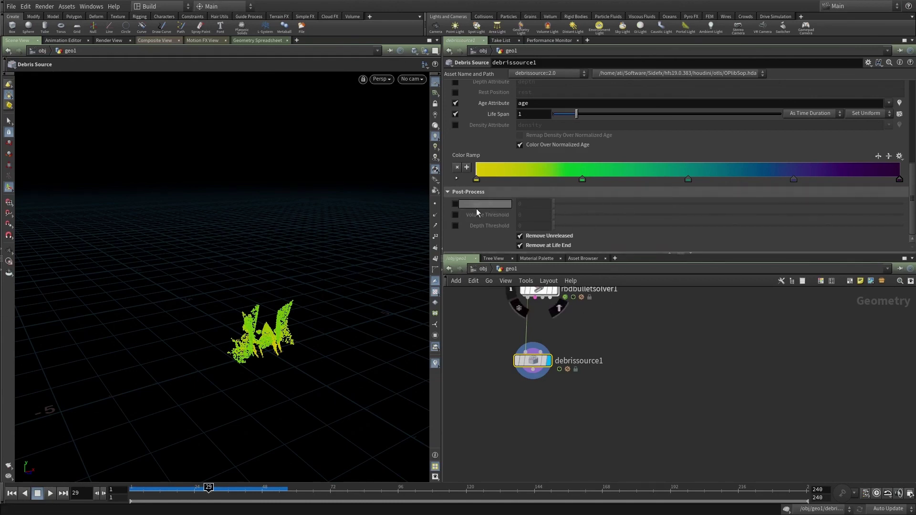
# Step: Examine debrissource1's second input beneath rbdbulletsolver1 and scrub the simulation to frame 38
pyautogui.moveTo(589, 342); pyautogui.dragTo(551, 405, button='middle')
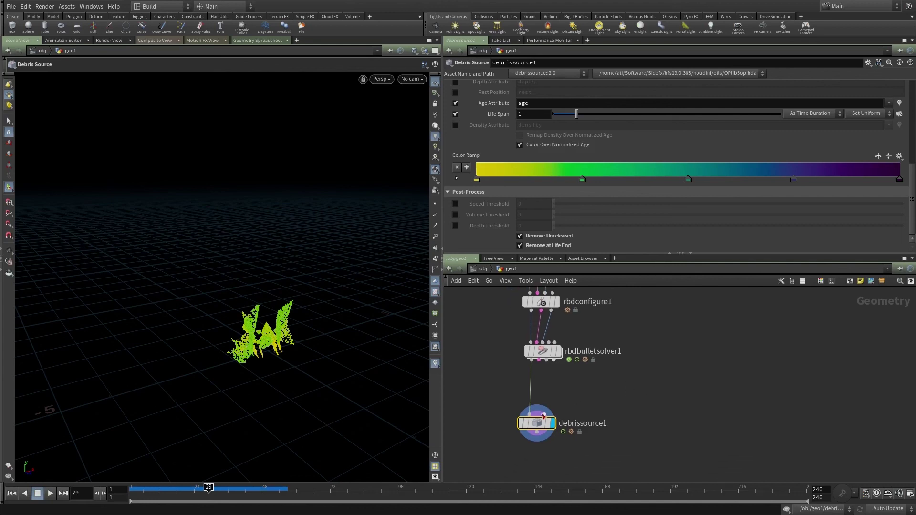
pyautogui.scroll(2, 572, 407)
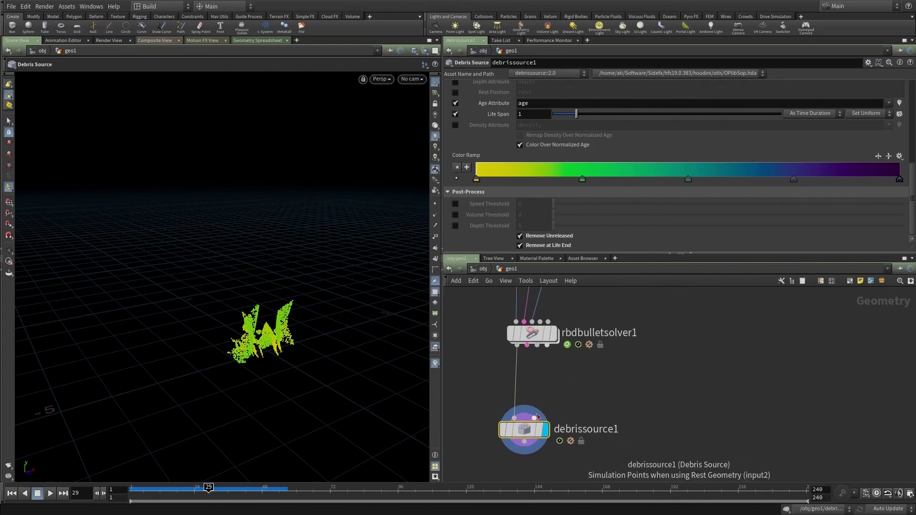
pyautogui.moveTo(526, 429)
pyautogui.mouseDown()
pyautogui.moveTo(528, 397)
pyautogui.moveTo(529, 434)
pyautogui.mouseUp()
pyautogui.moveTo(546, 403); pyautogui.dragTo(549, 376, button='middle')
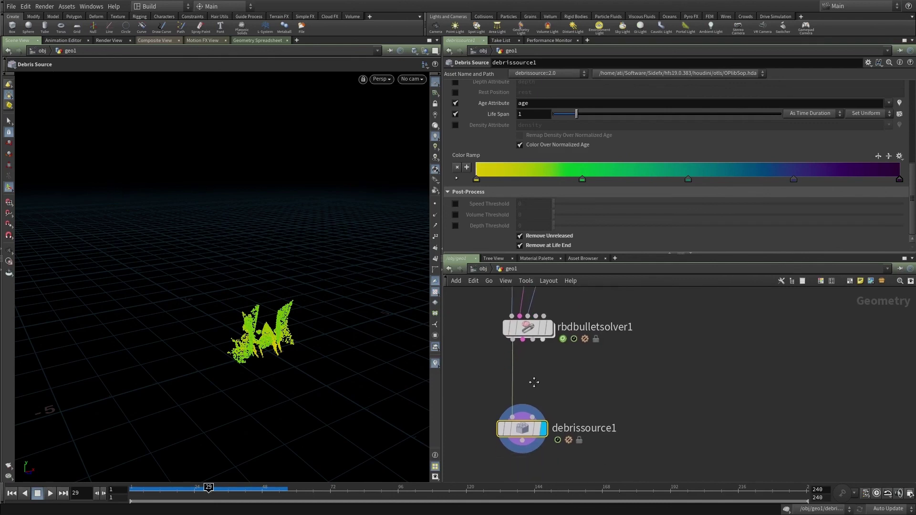
pyautogui.moveTo(523, 413)
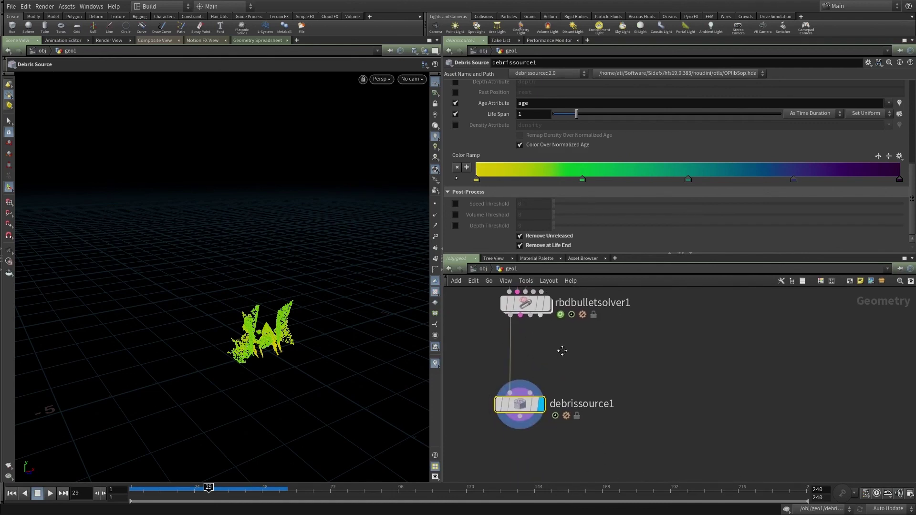
pyautogui.moveTo(214, 499); pyautogui.dragTo(235, 500)
pyautogui.moveTo(579, 333); pyautogui.dragTo(576, 370, button='middle')
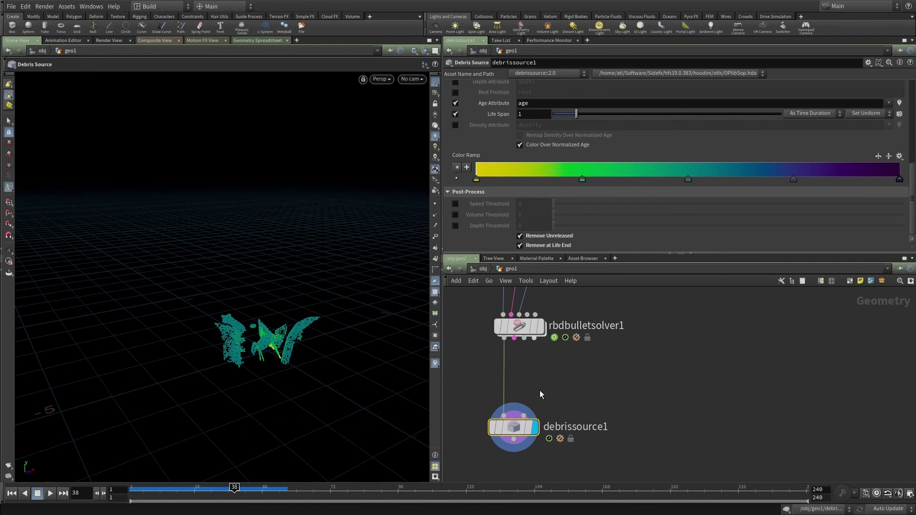
# Step: Rewire debrissource1's first input to come from the first output of rbdconfigure1 instead of rbdbulletsolver1
pyautogui.moveTo(541, 395); pyautogui.dragTo(553, 376, button='middle')
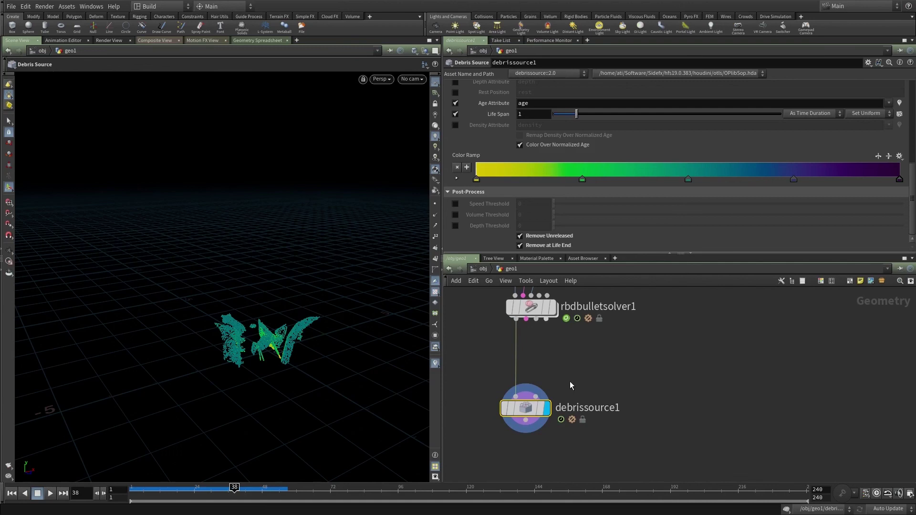
pyautogui.scroll(-2, 566, 379)
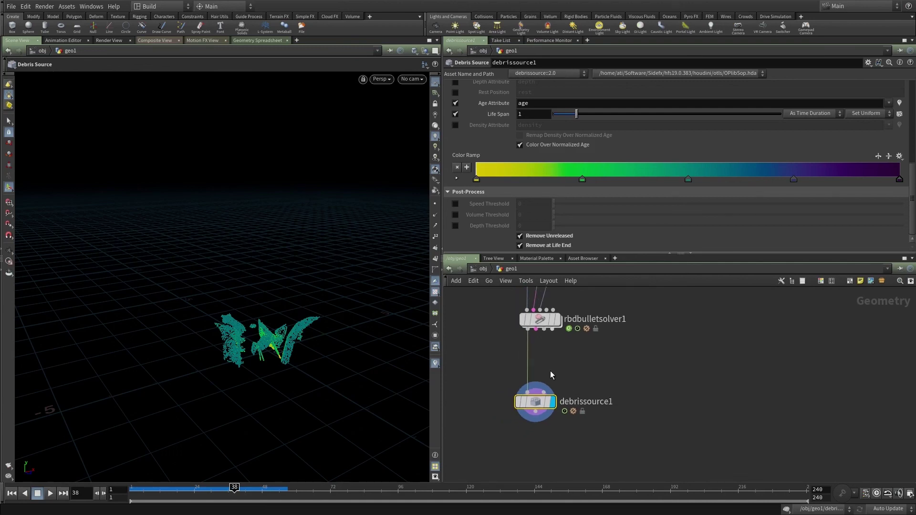
pyautogui.moveTo(559, 371); pyautogui.dragTo(602, 403, button='middle')
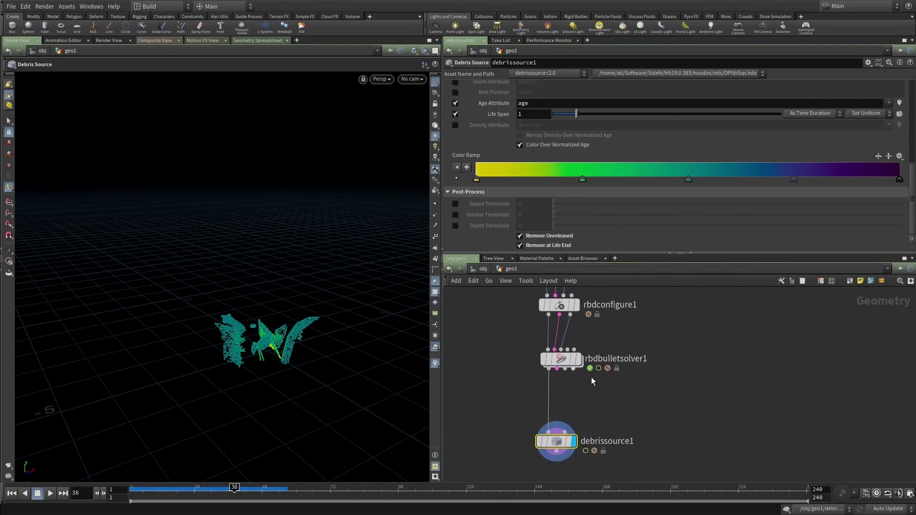
pyautogui.scroll(-3, 529, 434)
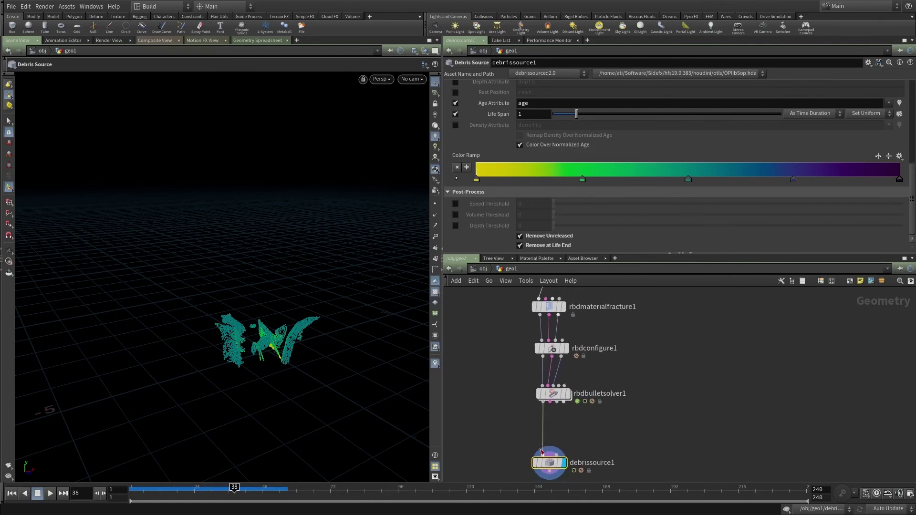
pyautogui.moveTo(543, 453); pyautogui.dragTo(543, 356)
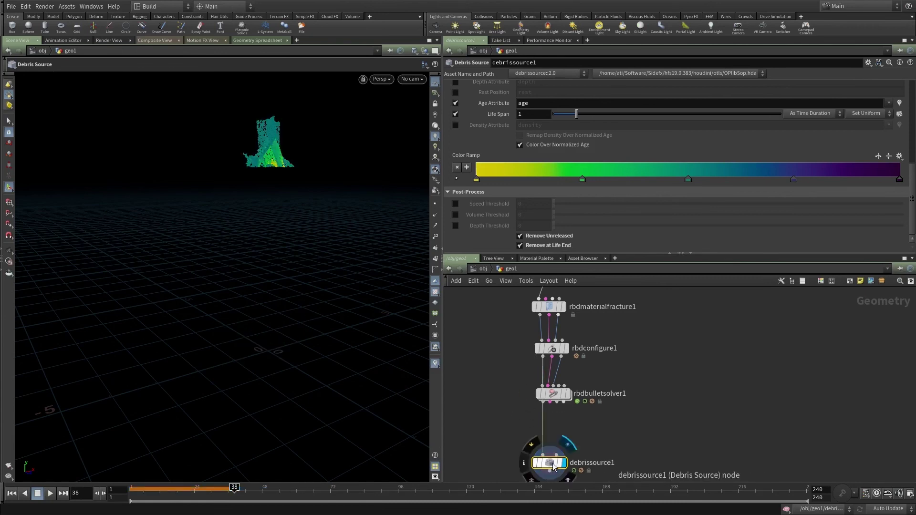
# Step: Offset debrissource1 from the node chain and connect rbdbulletsolver1's fourth output to its second input
pyautogui.moveTo(545, 459); pyautogui.dragTo(517, 456)
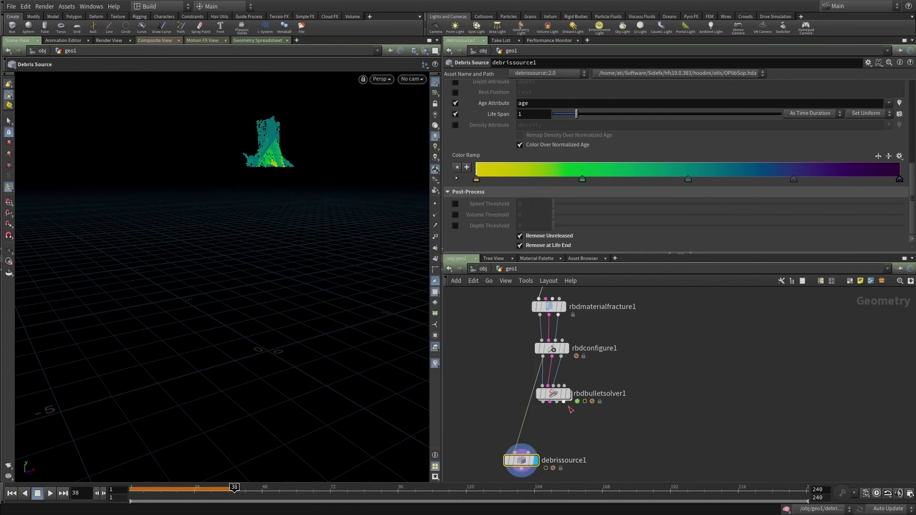
pyautogui.moveTo(565, 404); pyautogui.dragTo(536, 458)
pyautogui.moveTo(571, 434); pyautogui.dragTo(570, 397, button='middle')
pyautogui.moveTo(523, 423); pyautogui.dragTo(520, 414)
pyautogui.moveTo(531, 326); pyautogui.dragTo(533, 355, button='middle')
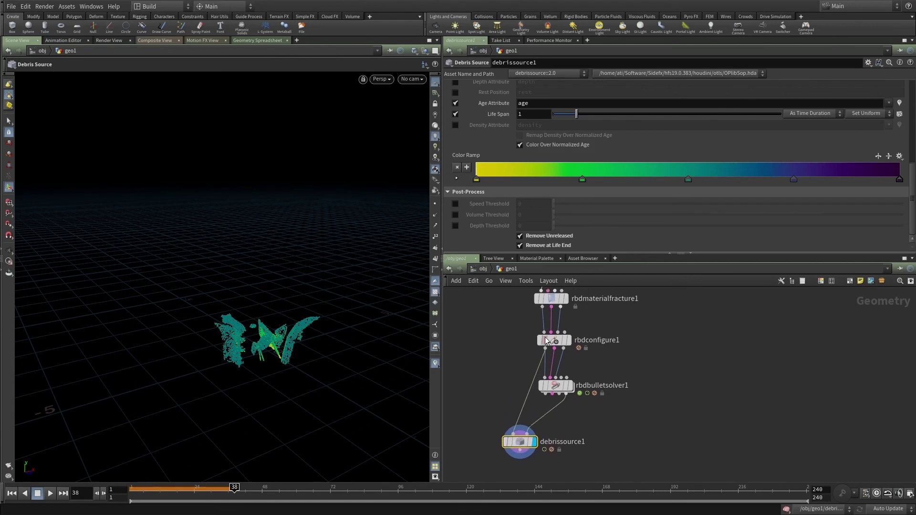
# Step: Play the simulation from frame 1 with the new wiring and scrub to frame 24
pyautogui.moveTo(519, 444)
pyautogui.click(131, 494)
pyautogui.click(50, 494)
pyautogui.click(163, 489)
pyautogui.moveTo(163, 492); pyautogui.dragTo(194, 497)
# Step: Move debrissource1 closer to rbdbulletsolver1 and examine its connections to rbdconfigure1 and the solver
pyautogui.moveTo(477, 371); pyautogui.dragTo(480, 349, button='middle')
pyautogui.moveTo(520, 420); pyautogui.dragTo(503, 411)
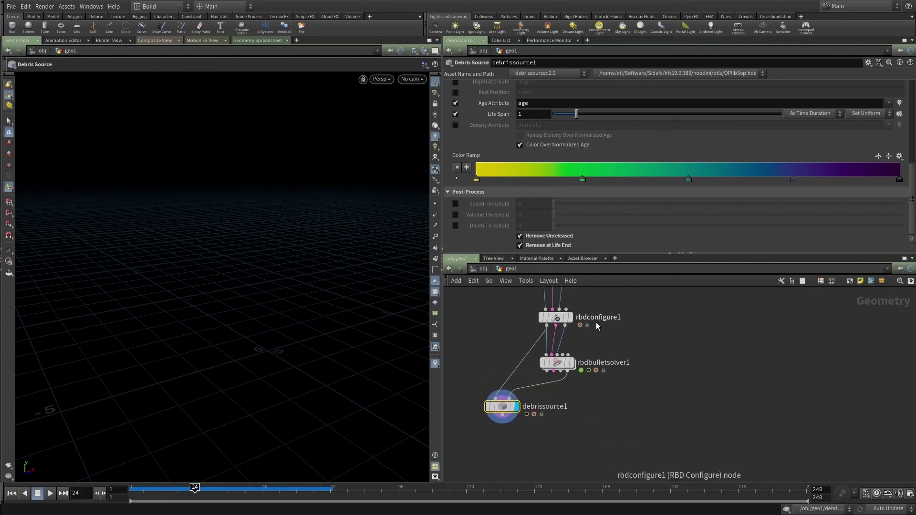
pyautogui.moveTo(596, 320); pyautogui.dragTo(592, 344, button='middle')
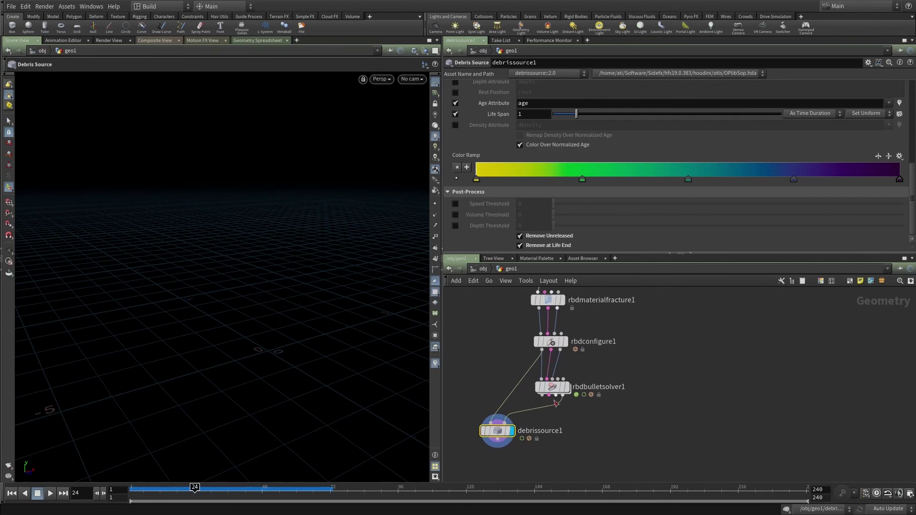
pyautogui.moveTo(543, 396); pyautogui.dragTo(545, 363, button='middle')
pyautogui.moveTo(561, 422); pyautogui.dragTo(473, 383)
pyautogui.moveTo(555, 414); pyautogui.dragTo(569, 431, button='middle')
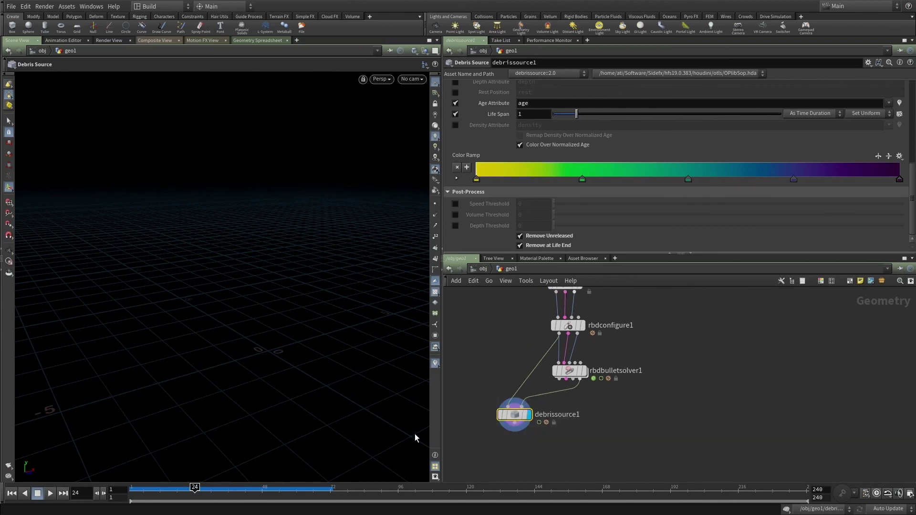